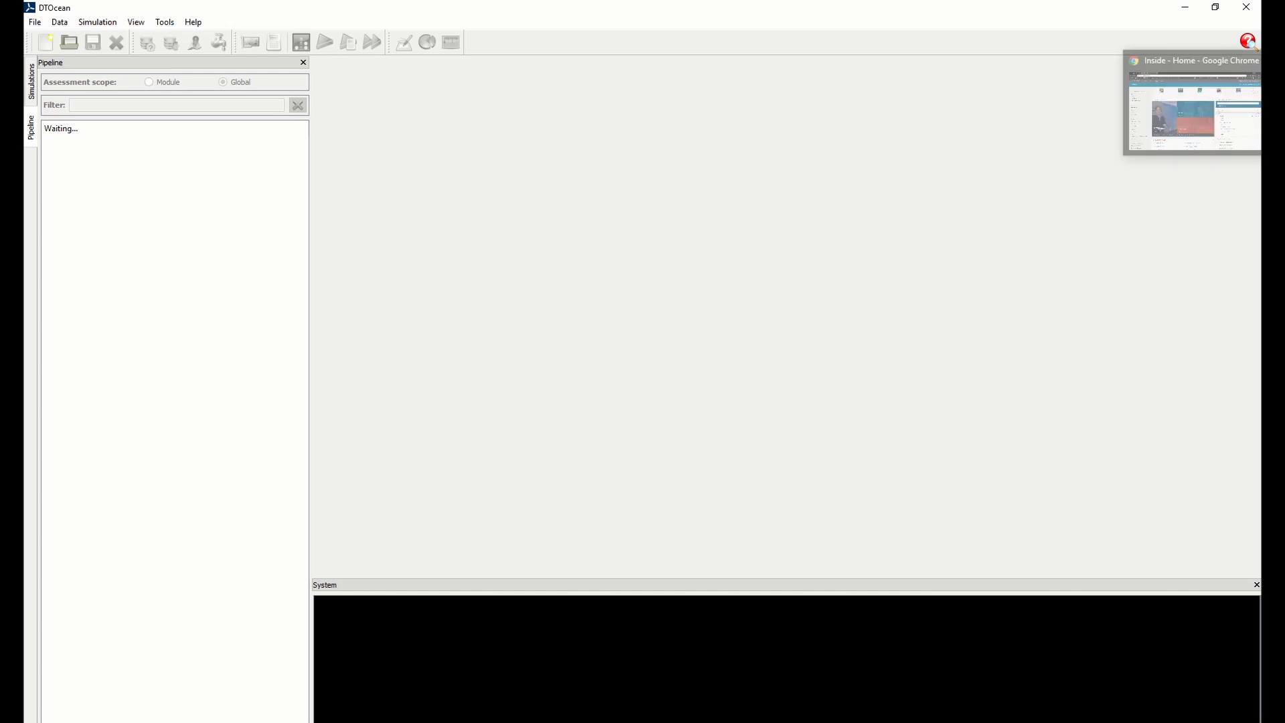
Switch to Chrome and search Google for "dtocean github" in a new tab
left_click(1273, 102)
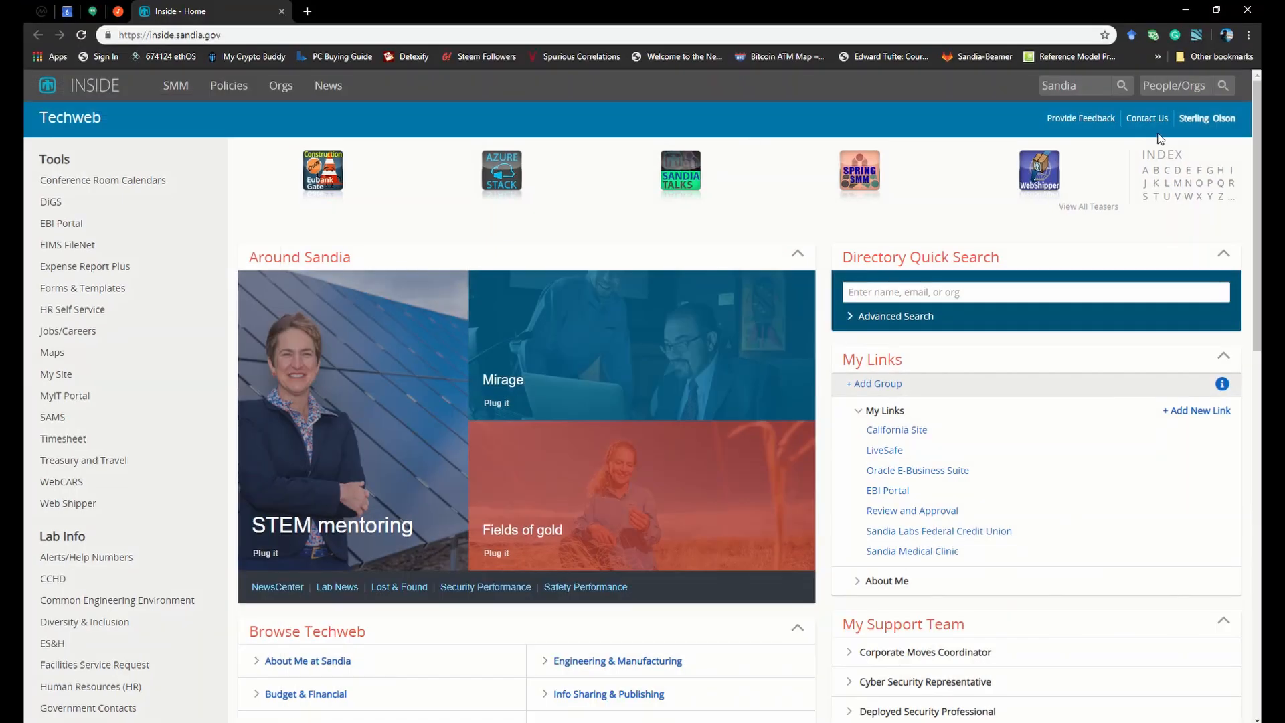
left_click(308, 11)
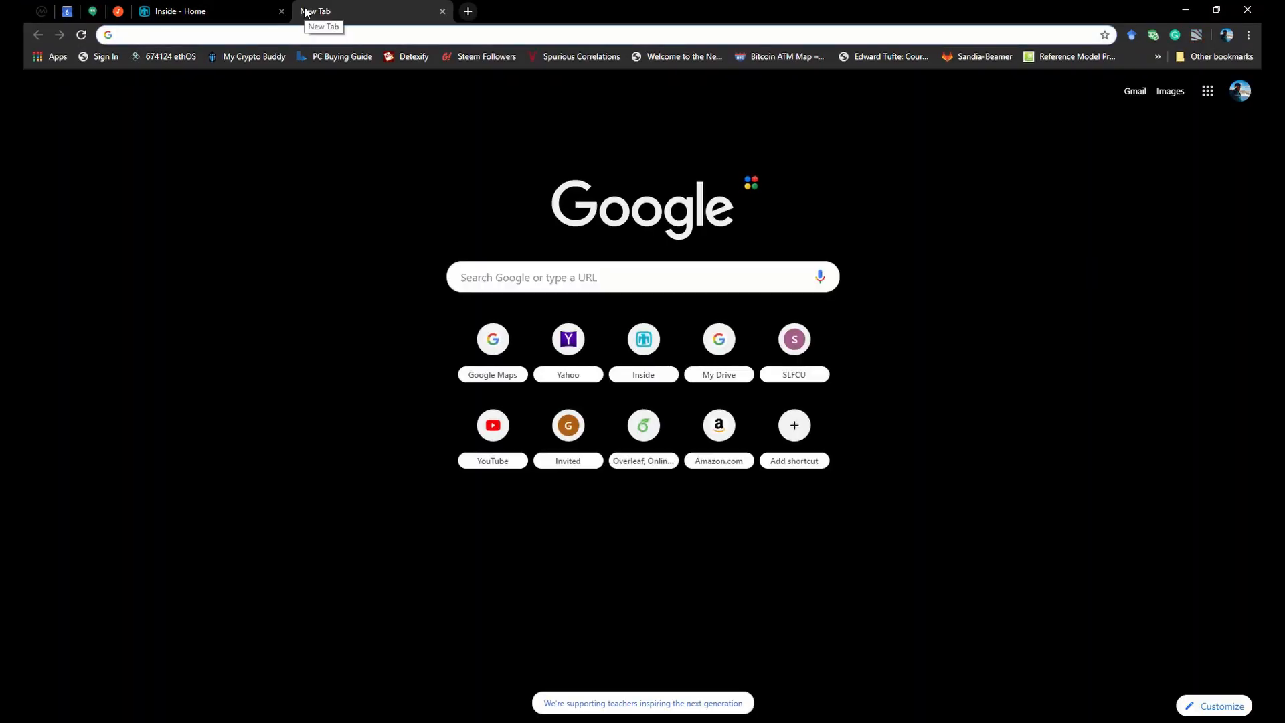
type("dtocean ")
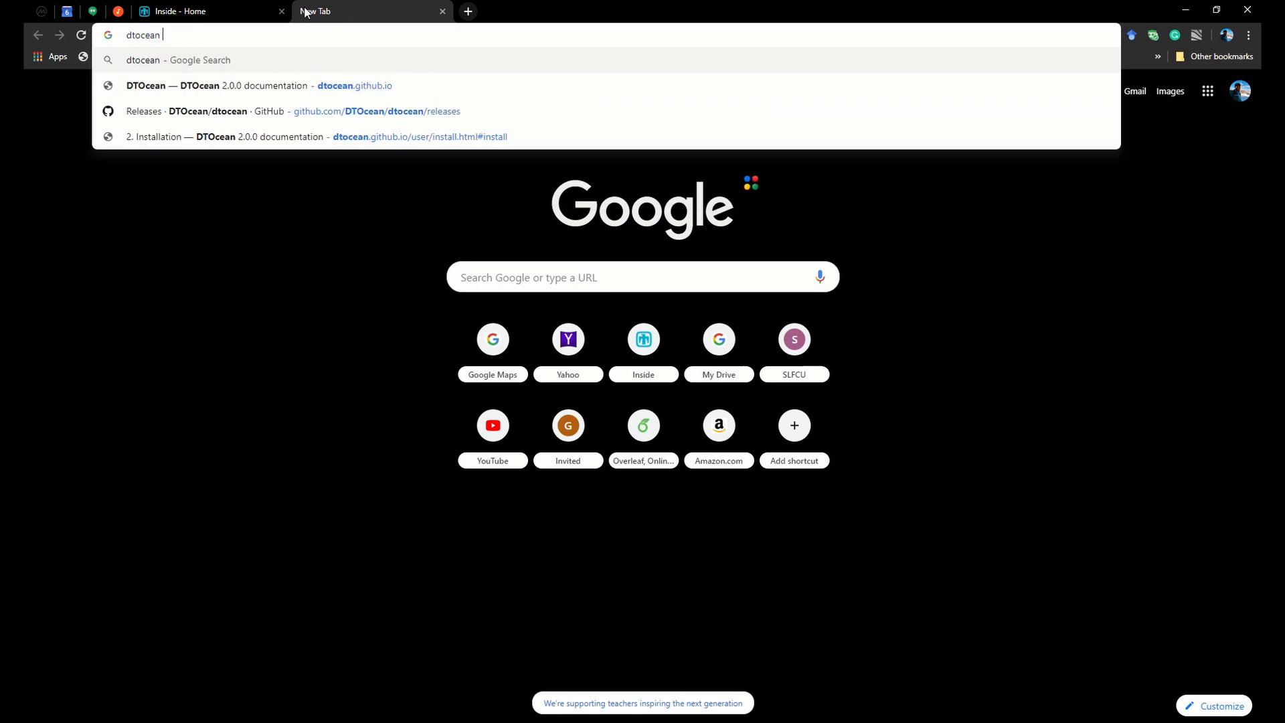
type("github")
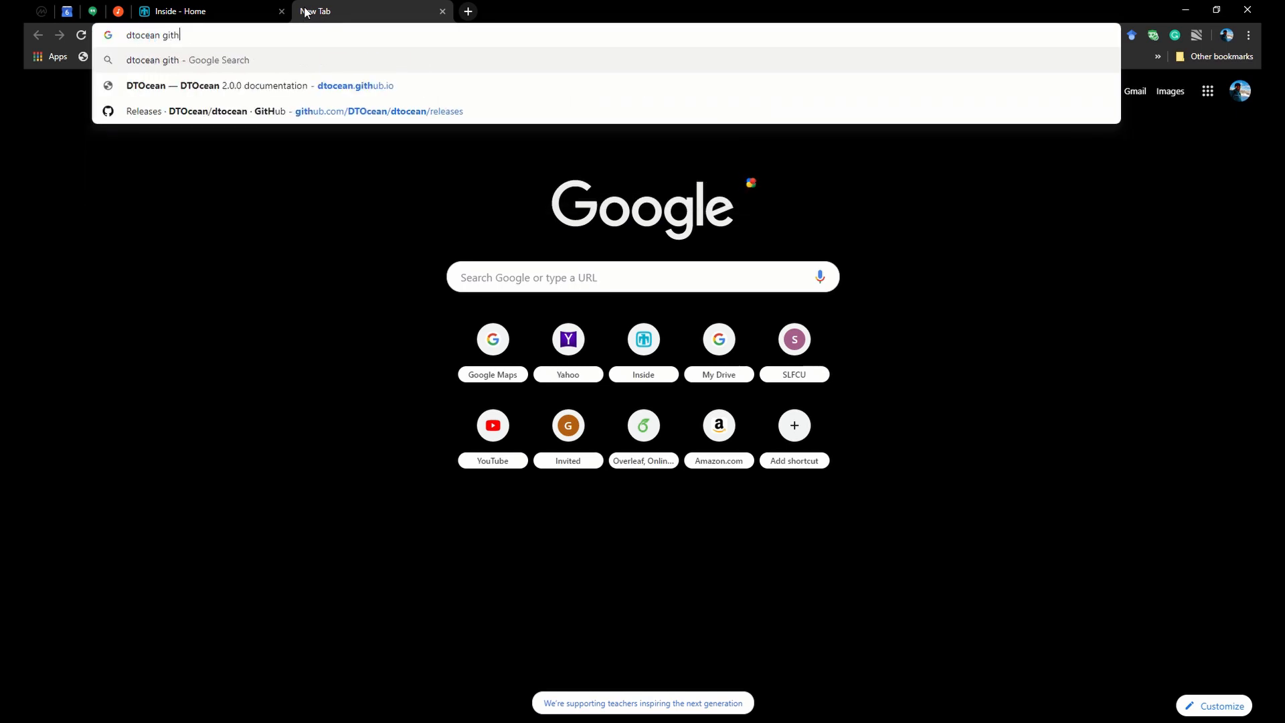
key("Return")
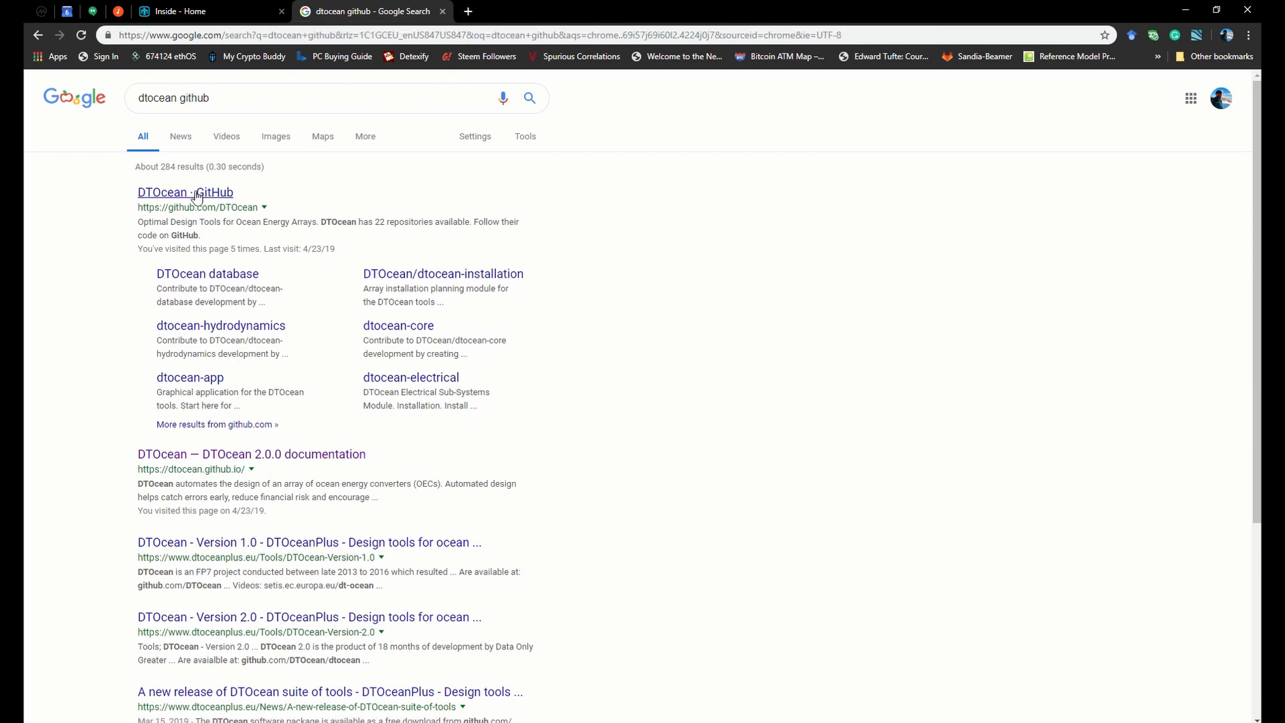
Open DTOcean on GitHub and go through the dtocean repository to the downloads of the Version 2.0.0 Release
left_click(189, 195)
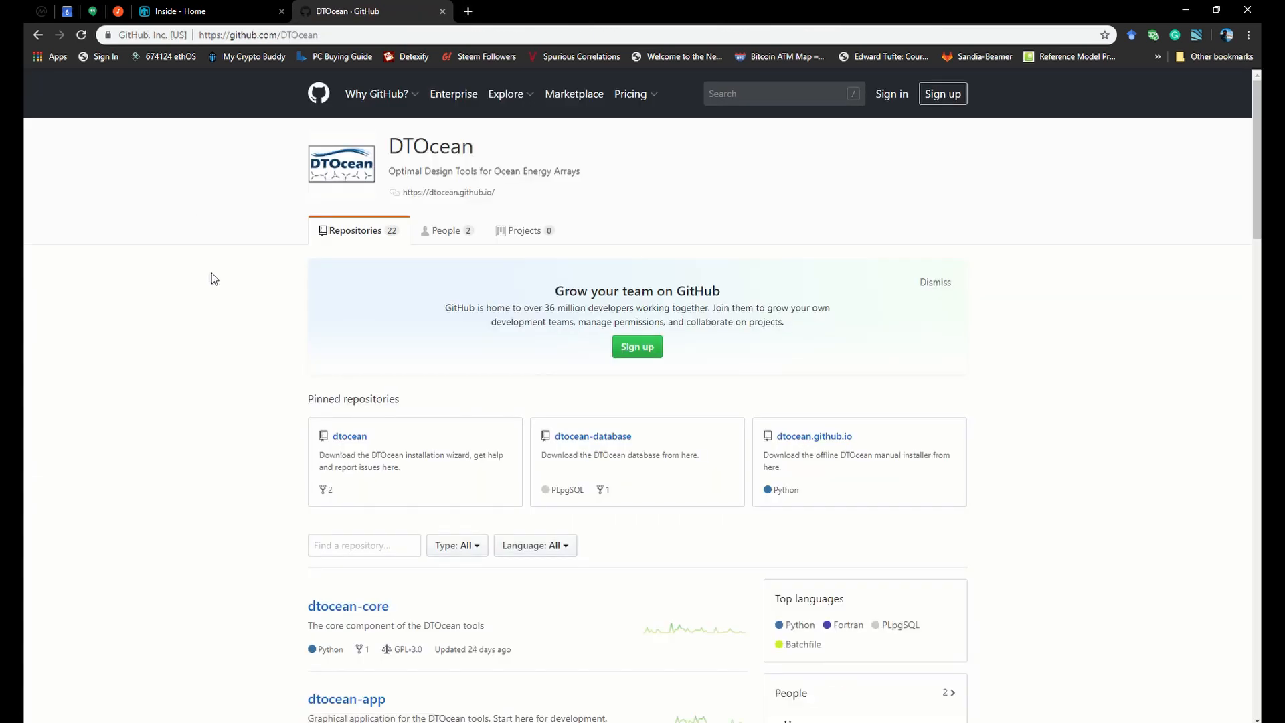
scroll(212, 273, "down", 7)
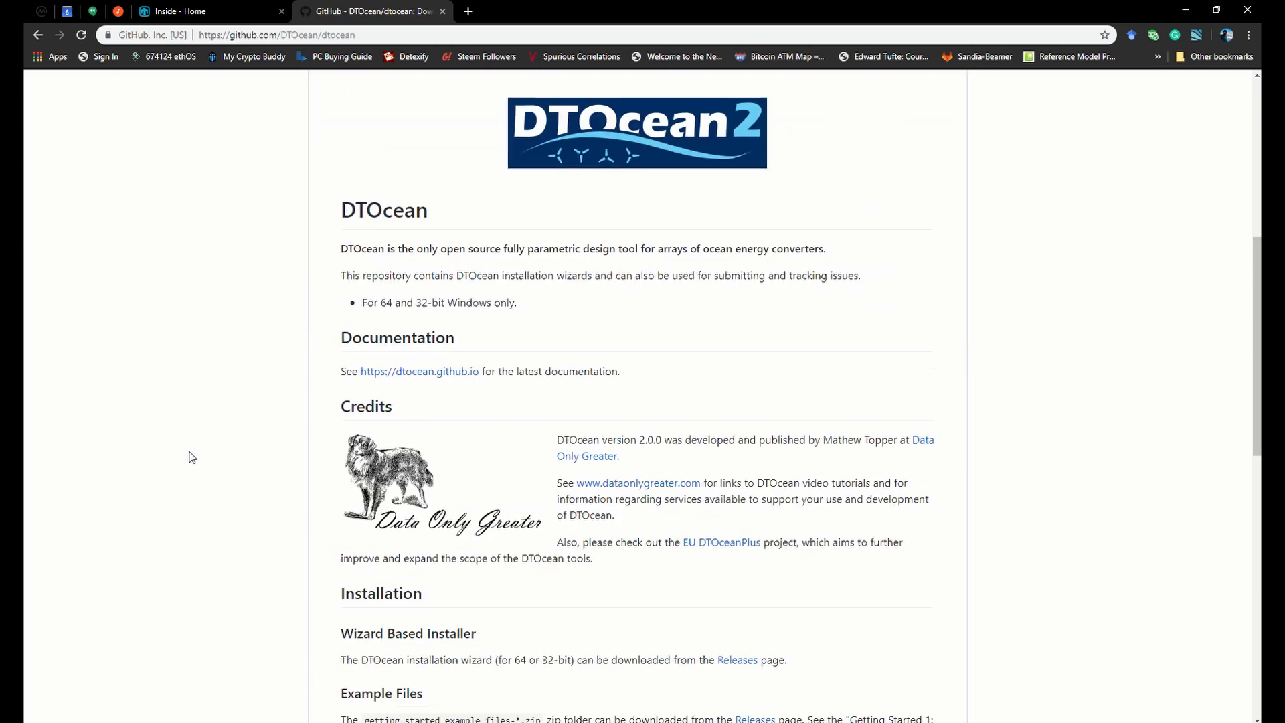
scroll(190, 453, "down", 10)
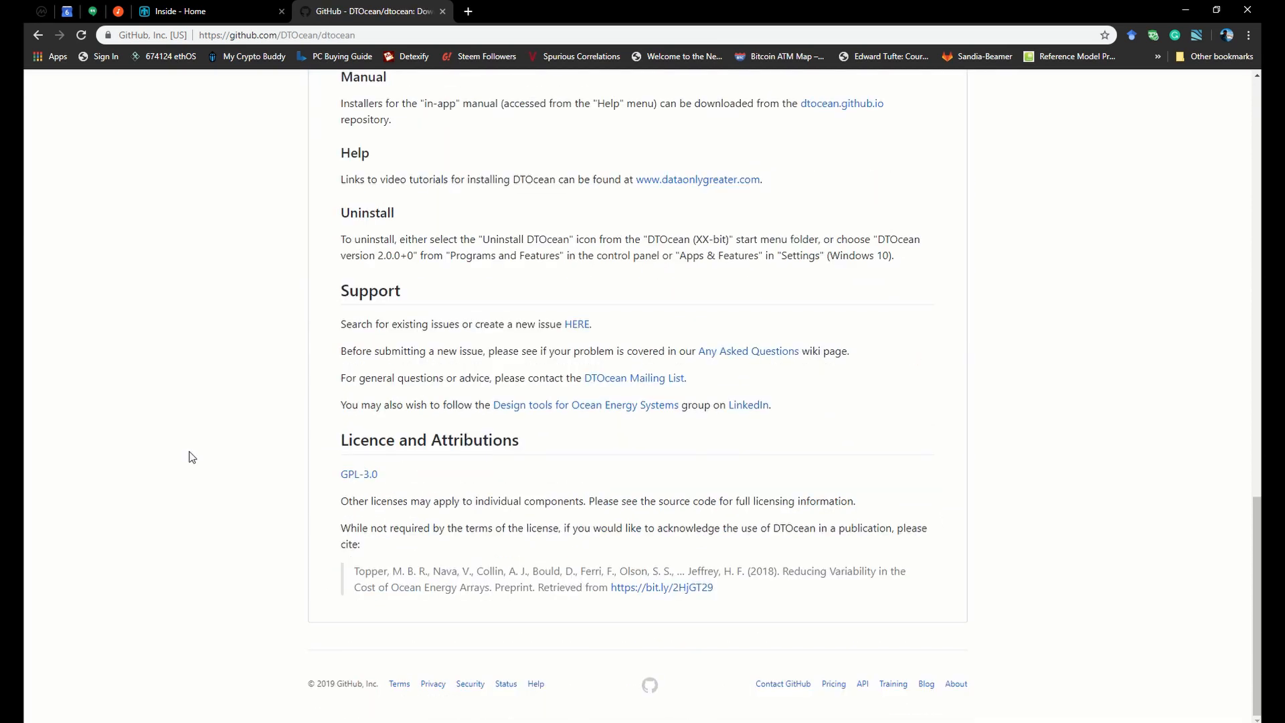
scroll(191, 457, "up", 6)
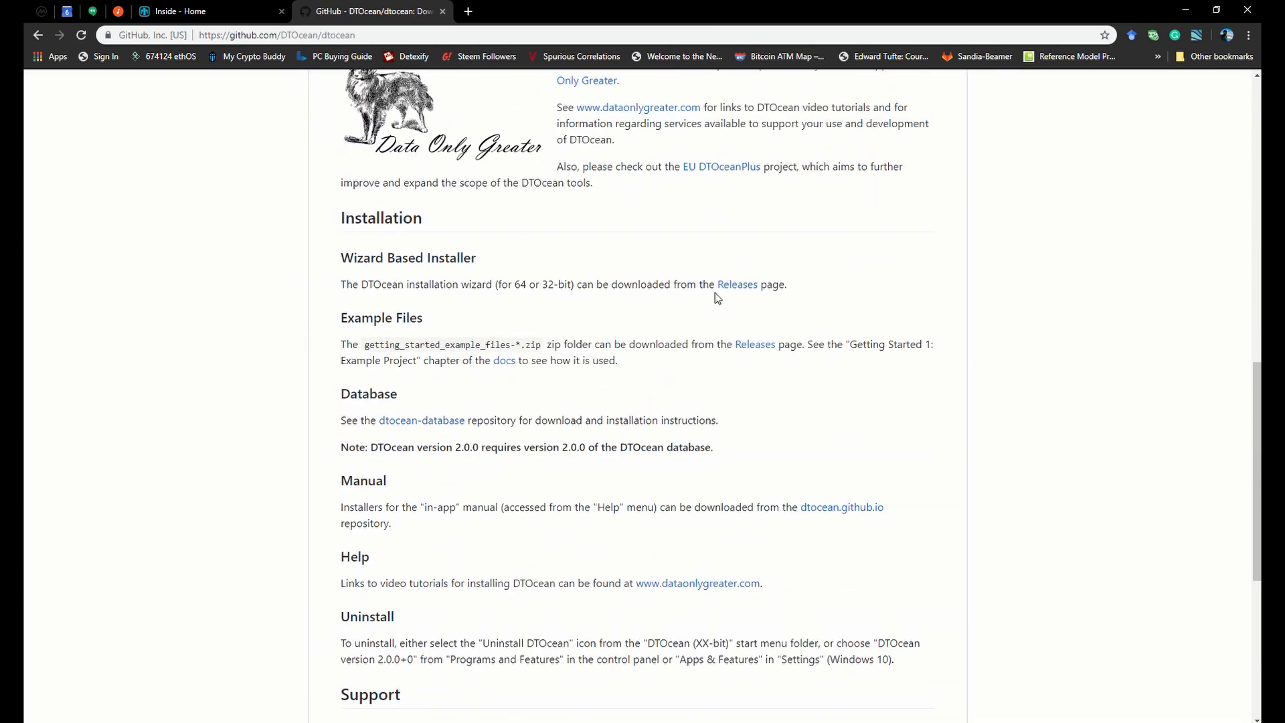
left_click(731, 285)
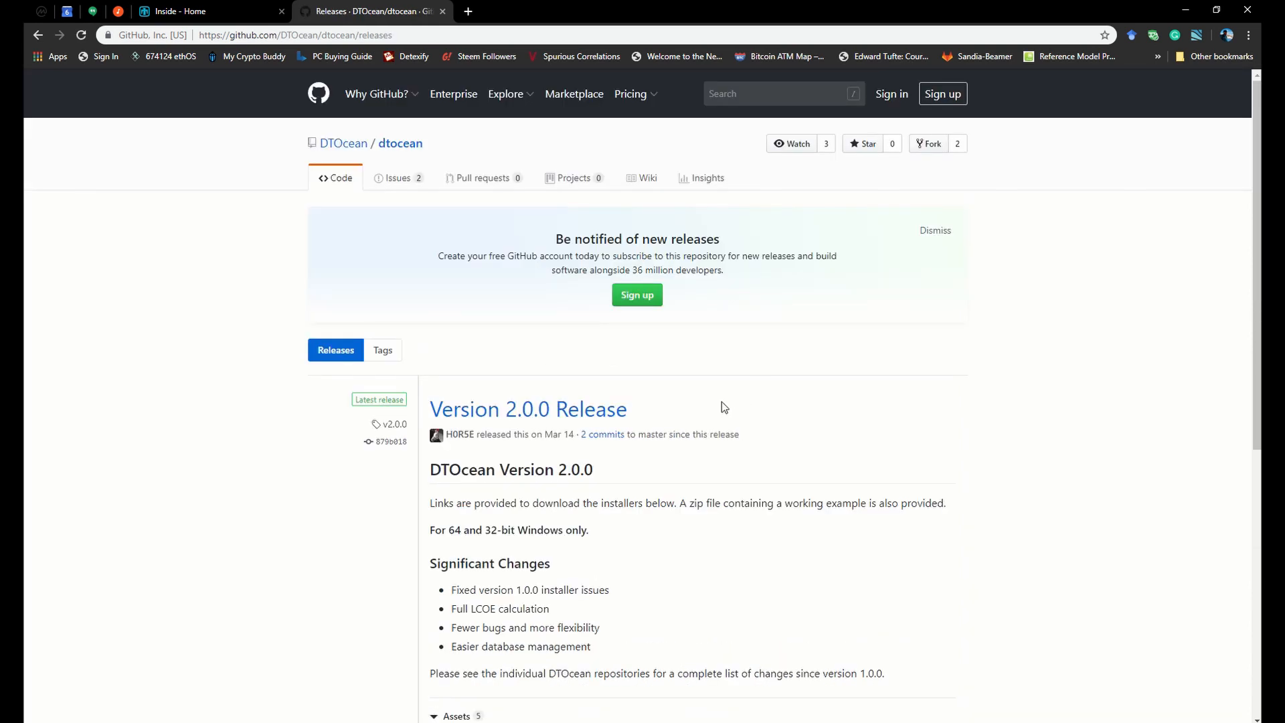
scroll(677, 433, "down", 1)
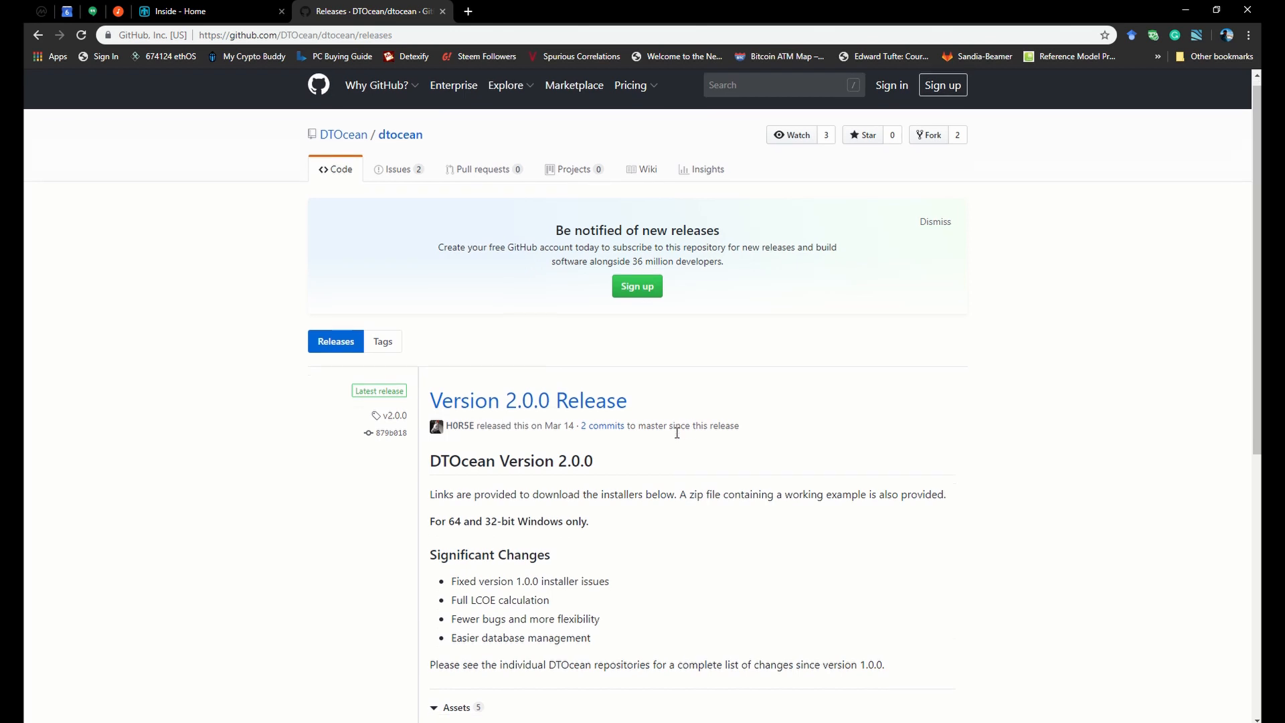
scroll(677, 433, "down", 7)
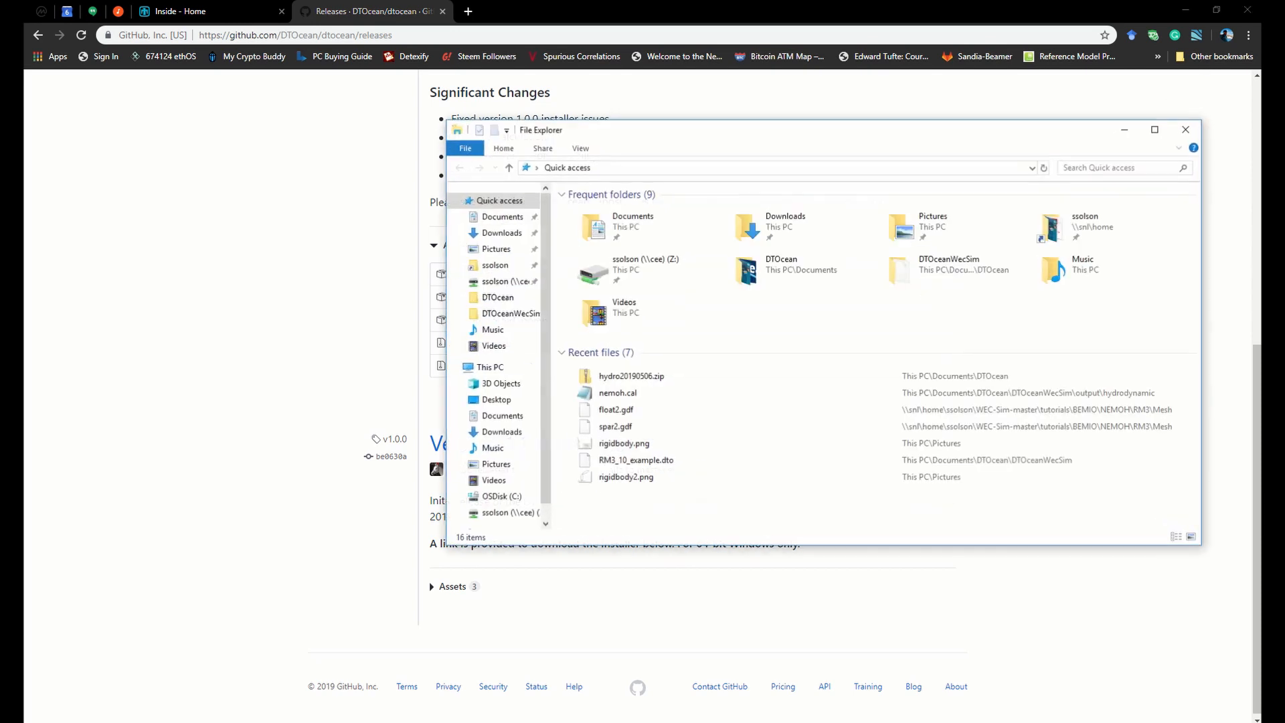
Switch to File Explorer and examine the getting-started example zip, RM3_10_example.dto and the RM3 Model Data folder in Downloads
key("super+e")
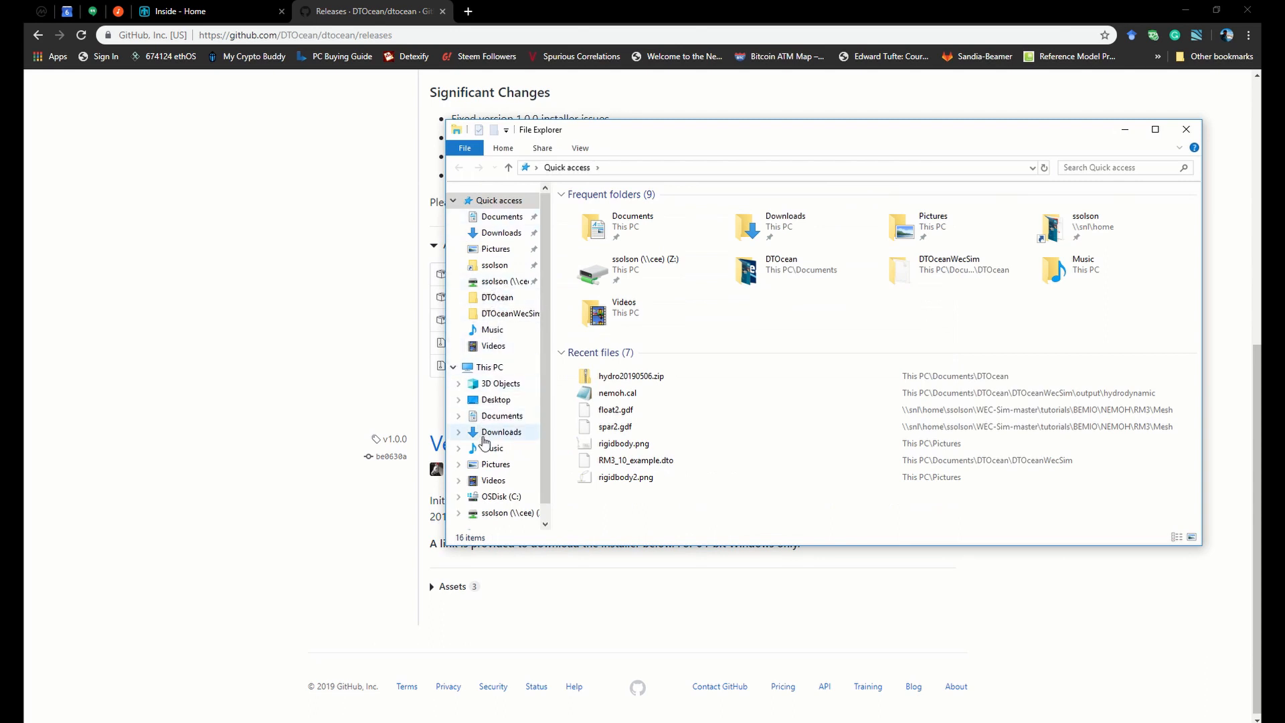
left_click(495, 432)
left_click(663, 227)
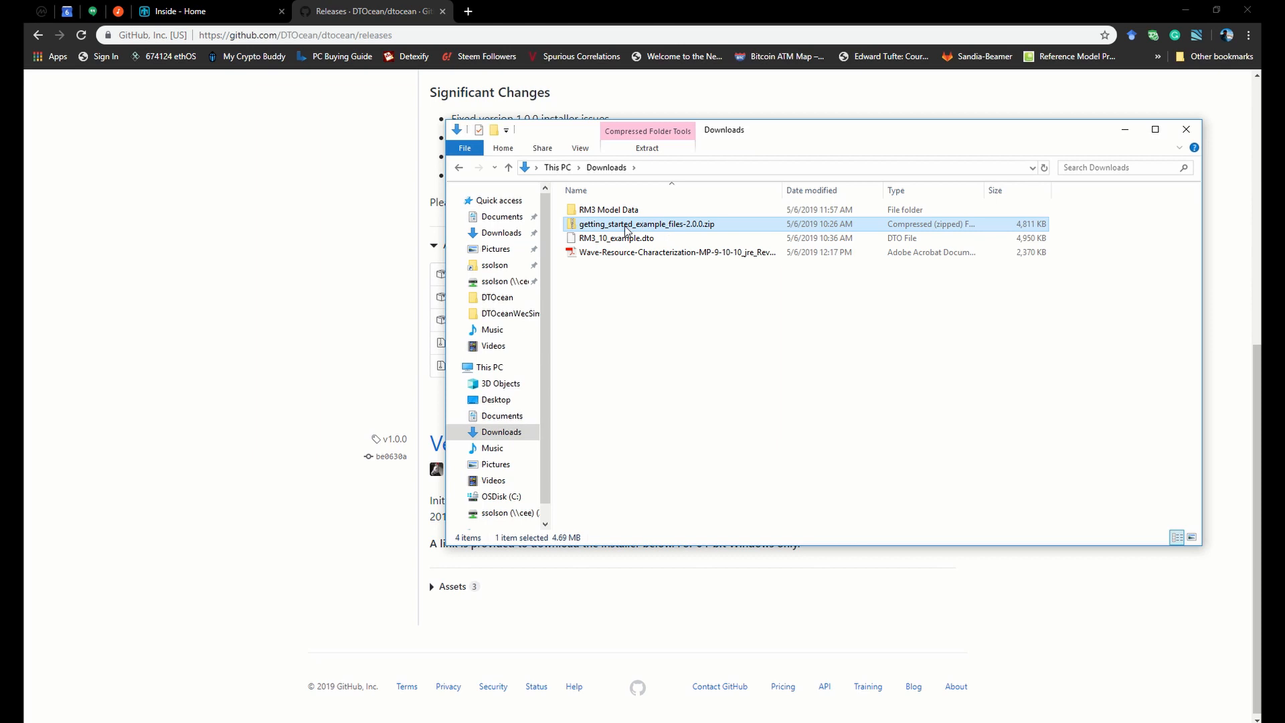
left_click(624, 243)
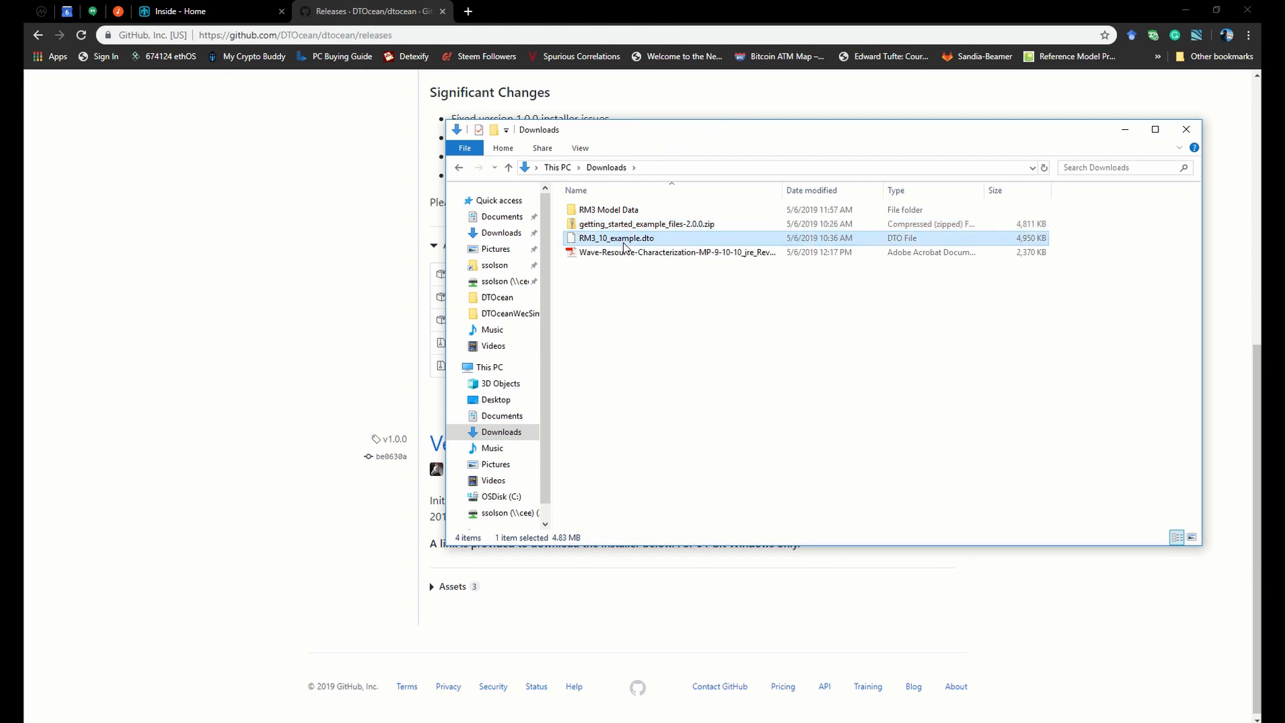
left_click(615, 211)
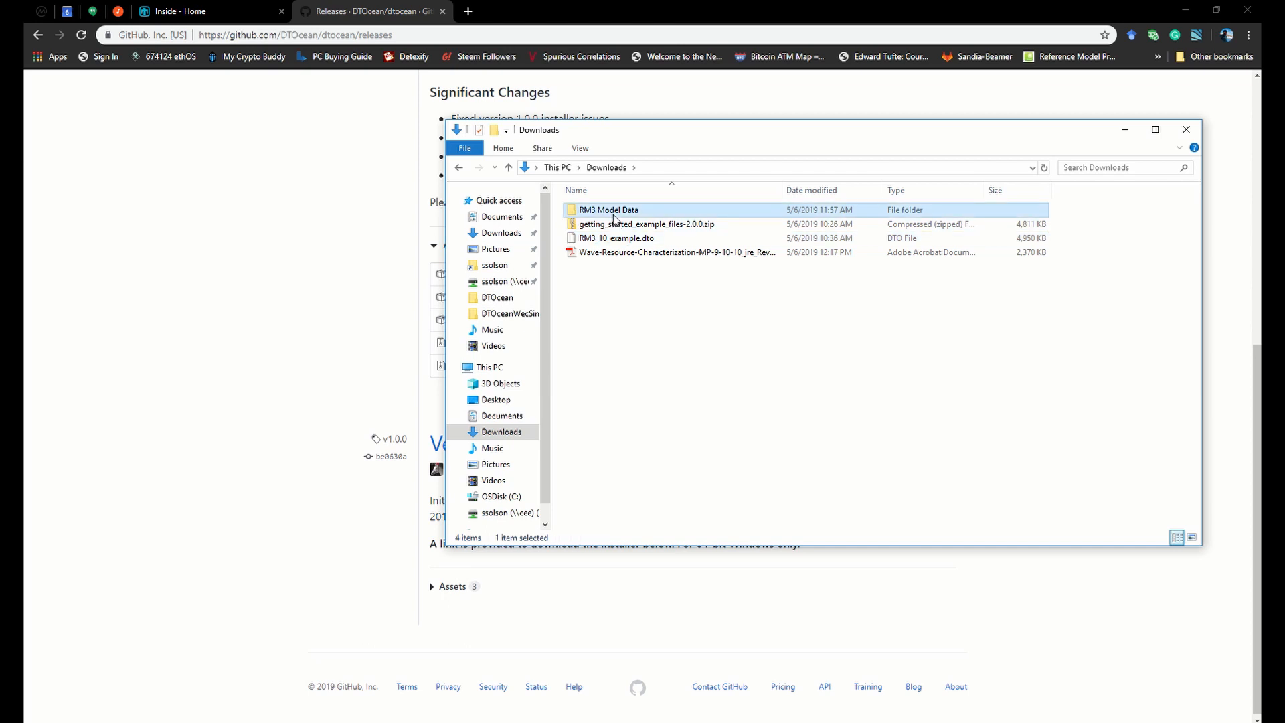
double_click(615, 211)
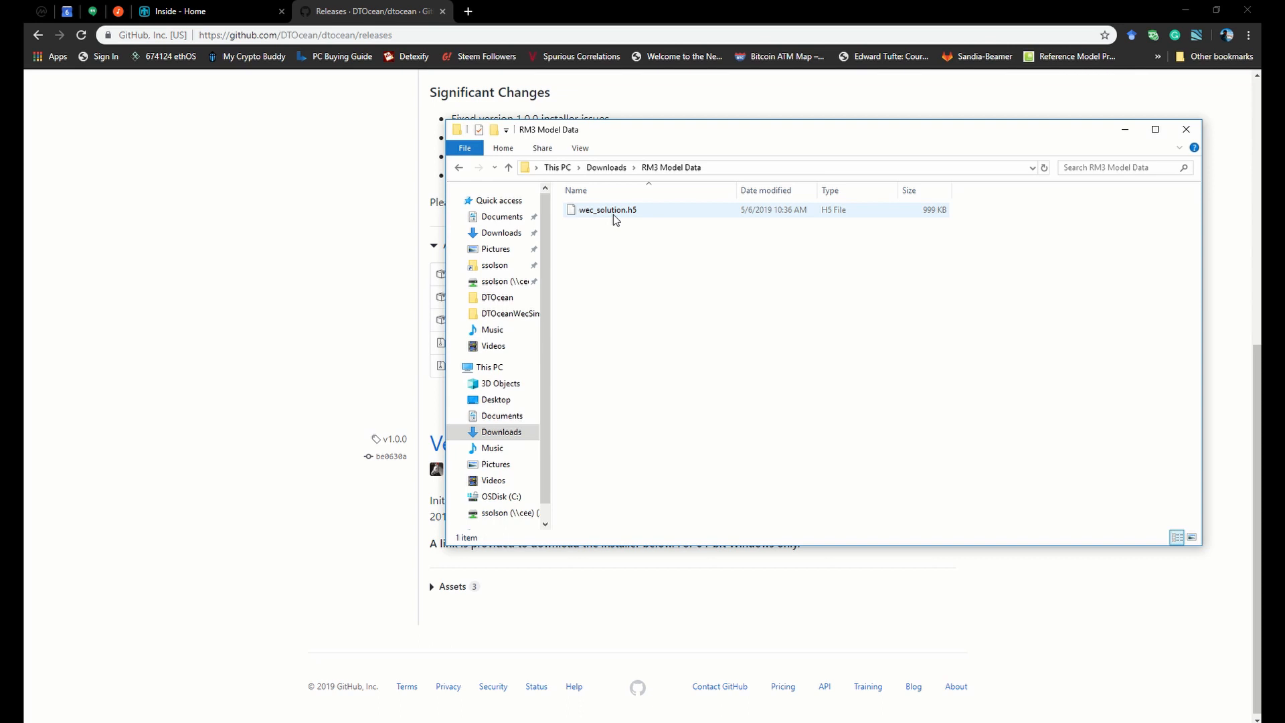
left_click(601, 169)
left_click(614, 240)
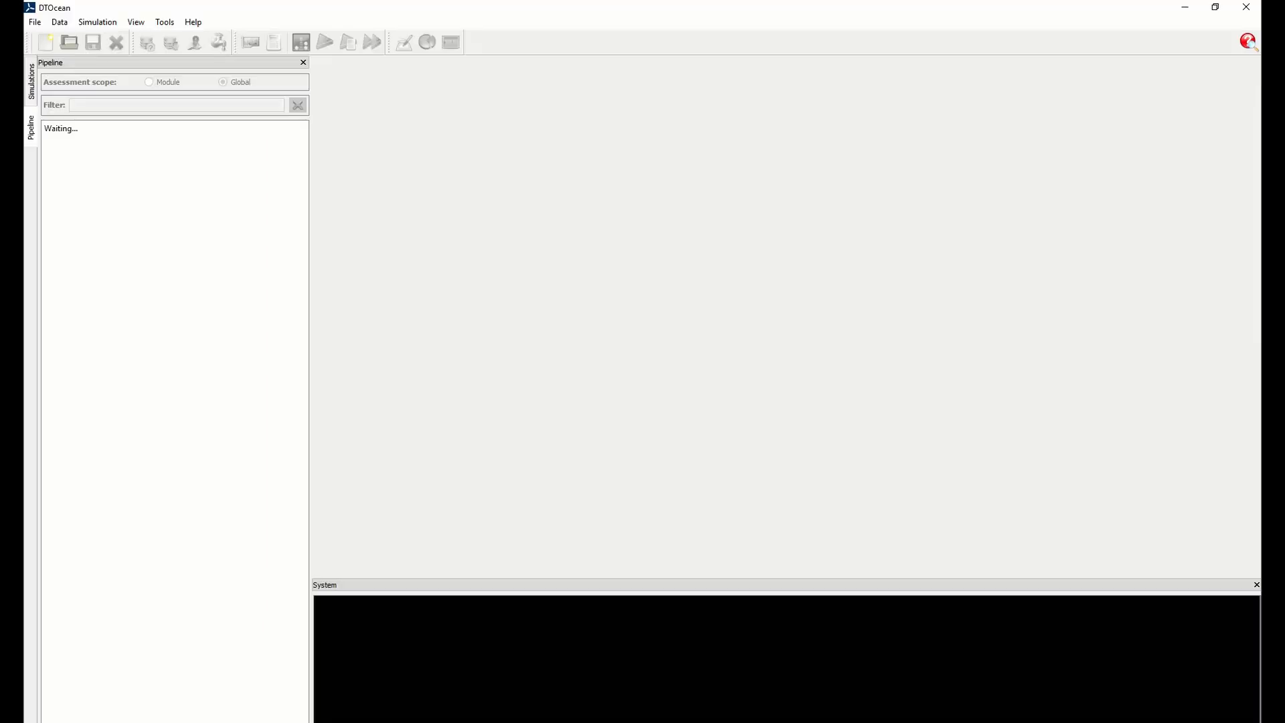
Switch to DTOcean and open the project file RM3_10_example.dto from the DTOceanWecSim folder
left_click(34, 23)
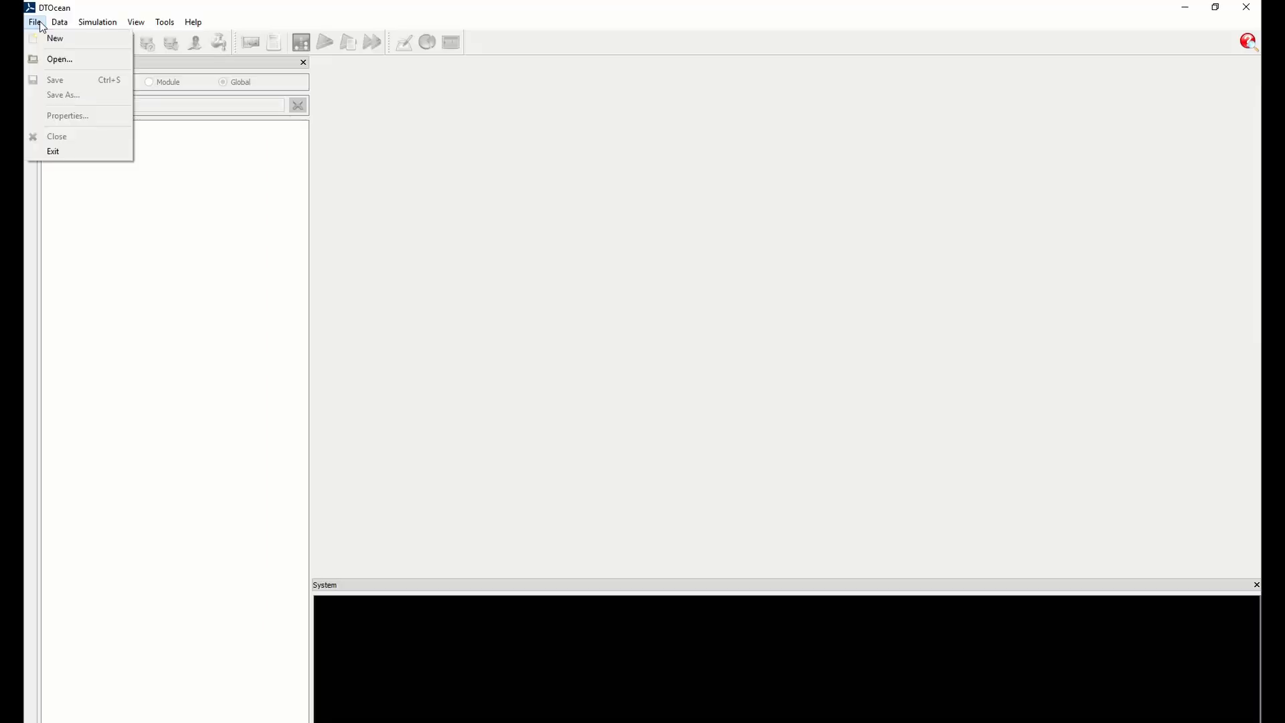
left_click(44, 60)
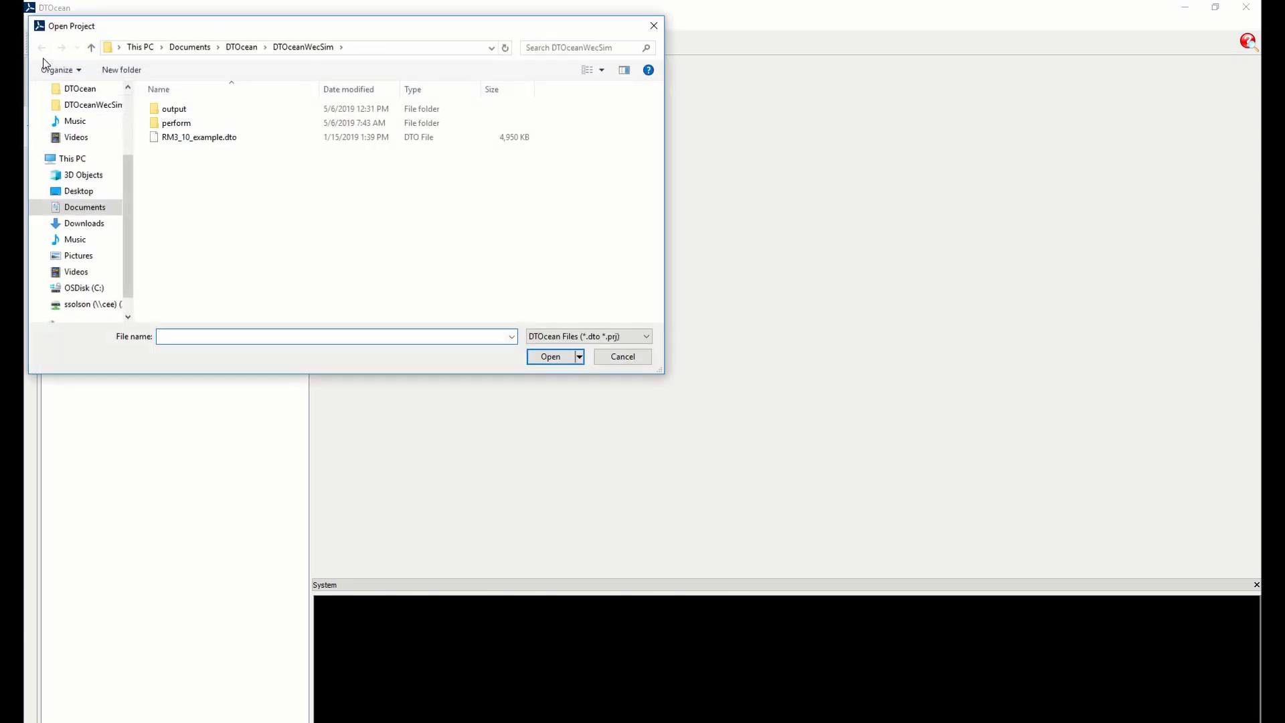
left_click(216, 138)
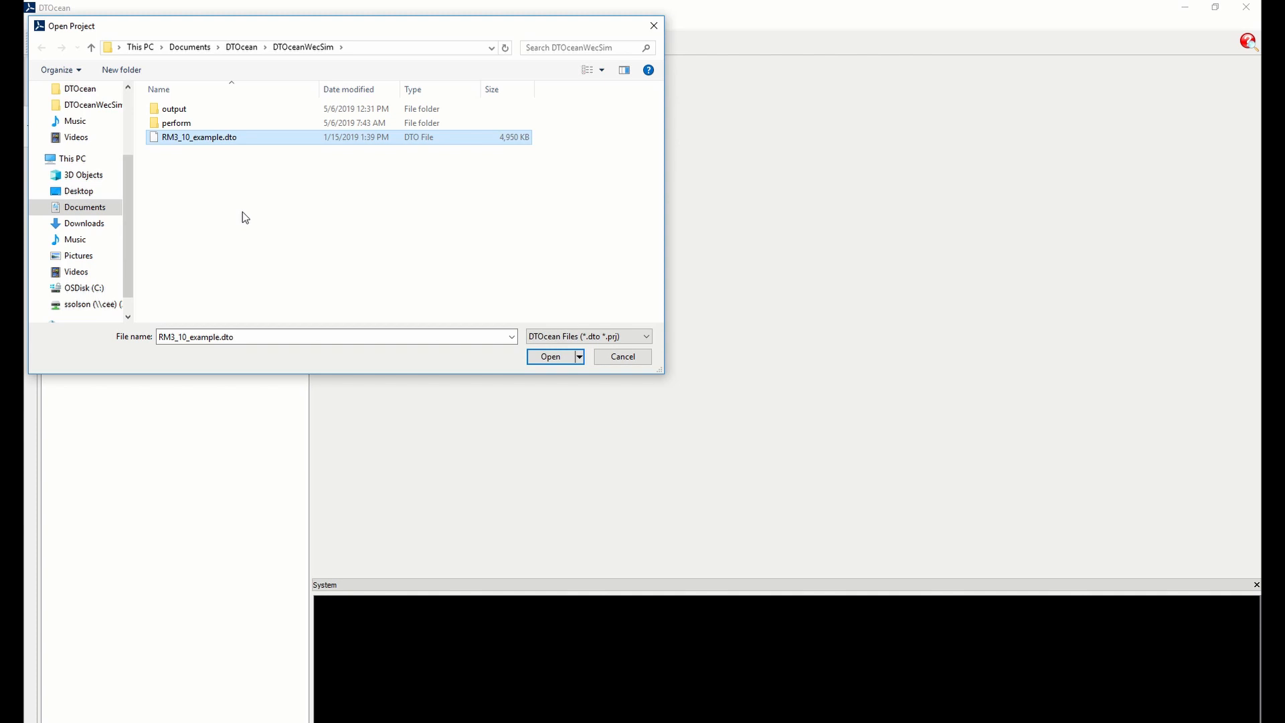
left_click(547, 357)
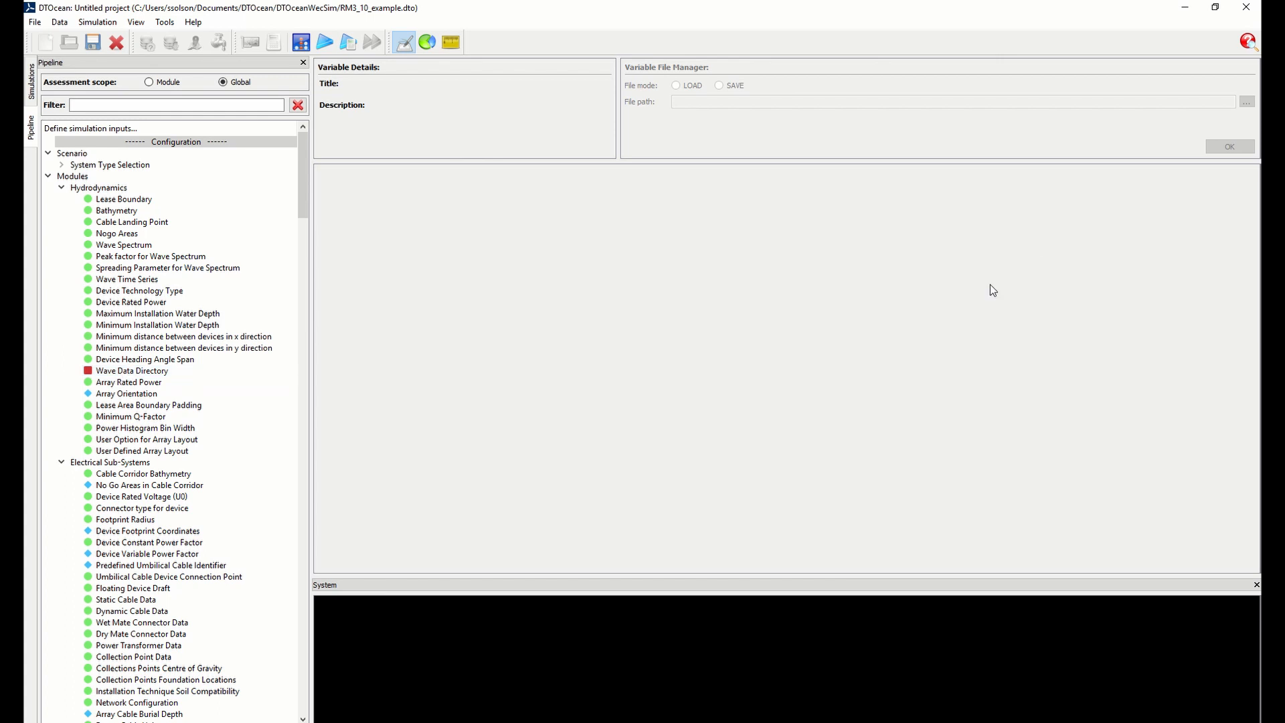
Switch to File Explorer to view the contents of the RM3 Model Data folder, and return to DTOcean
key("alt+Tab")
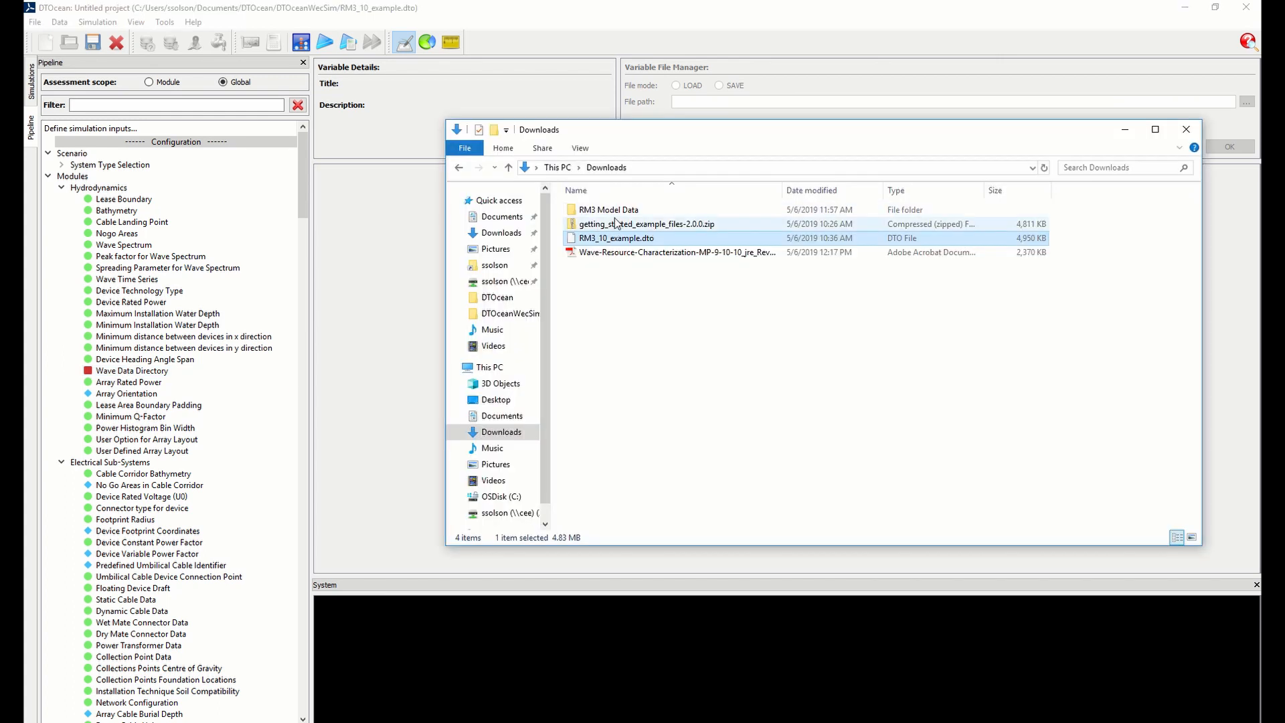
double_click(614, 211)
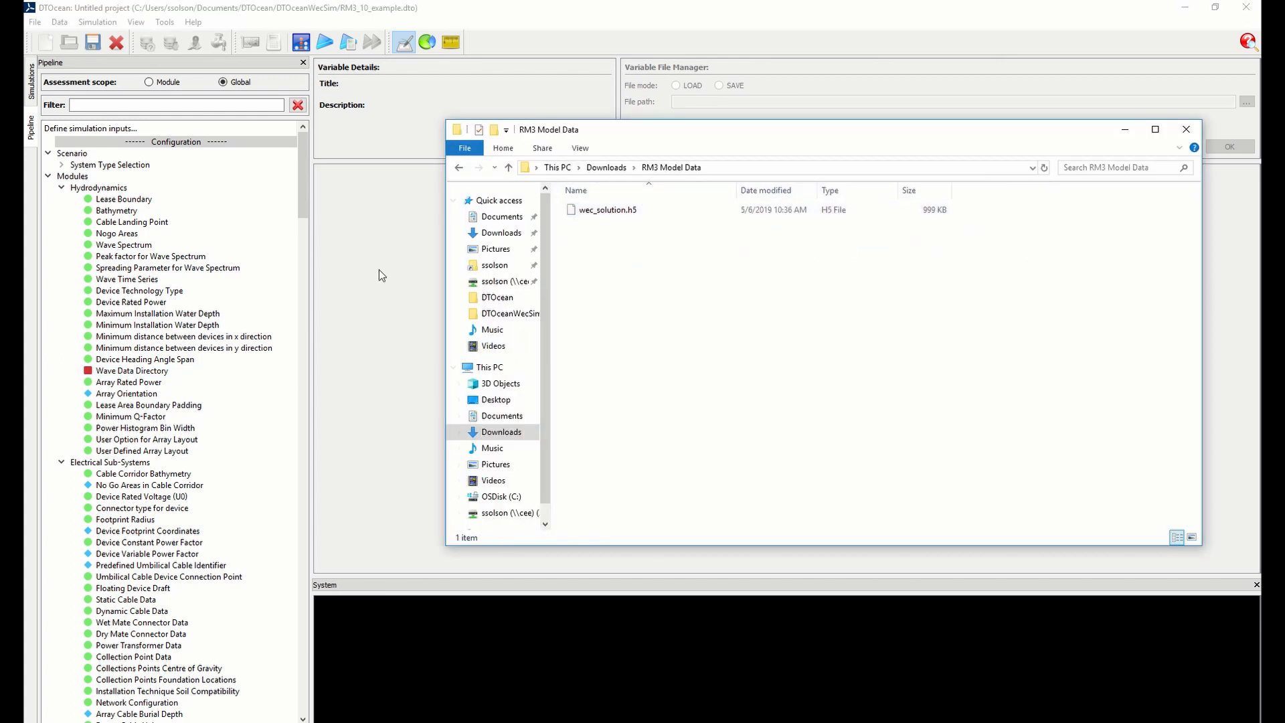
key("alt+Tab")
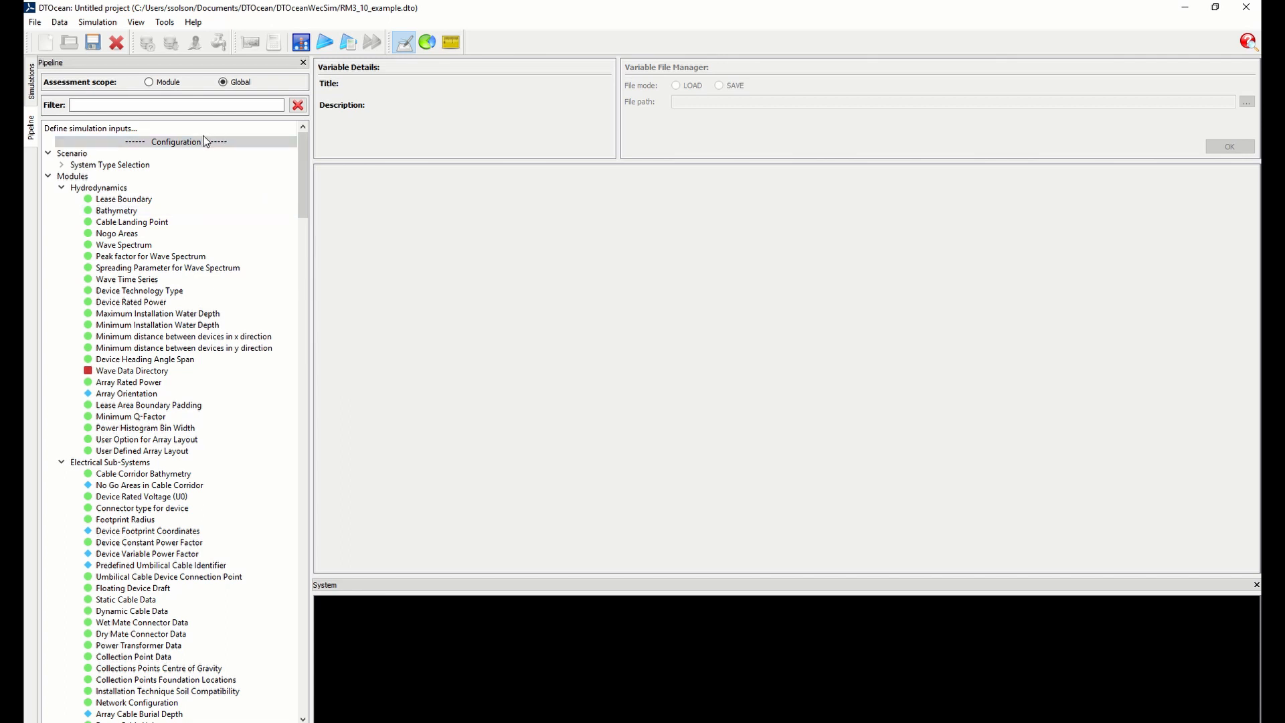
Launch the WEC Simulator tool and start a new project in it
left_click(167, 25)
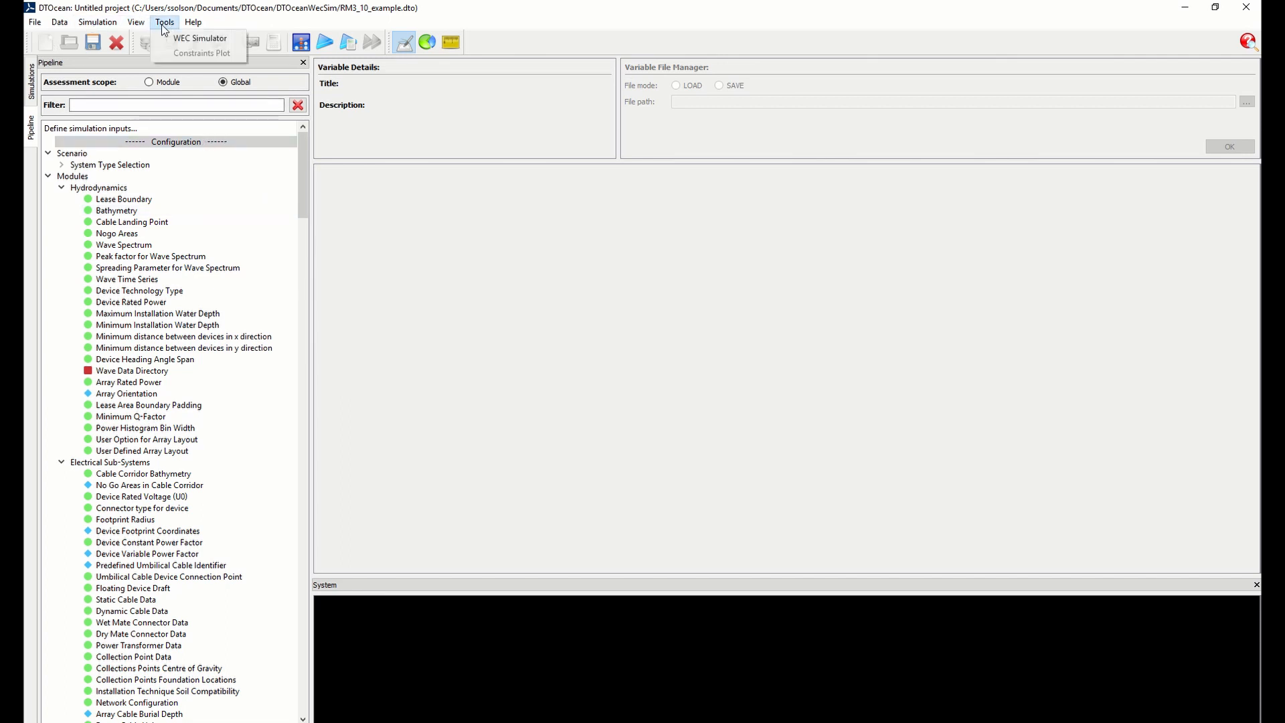
left_click(233, 39)
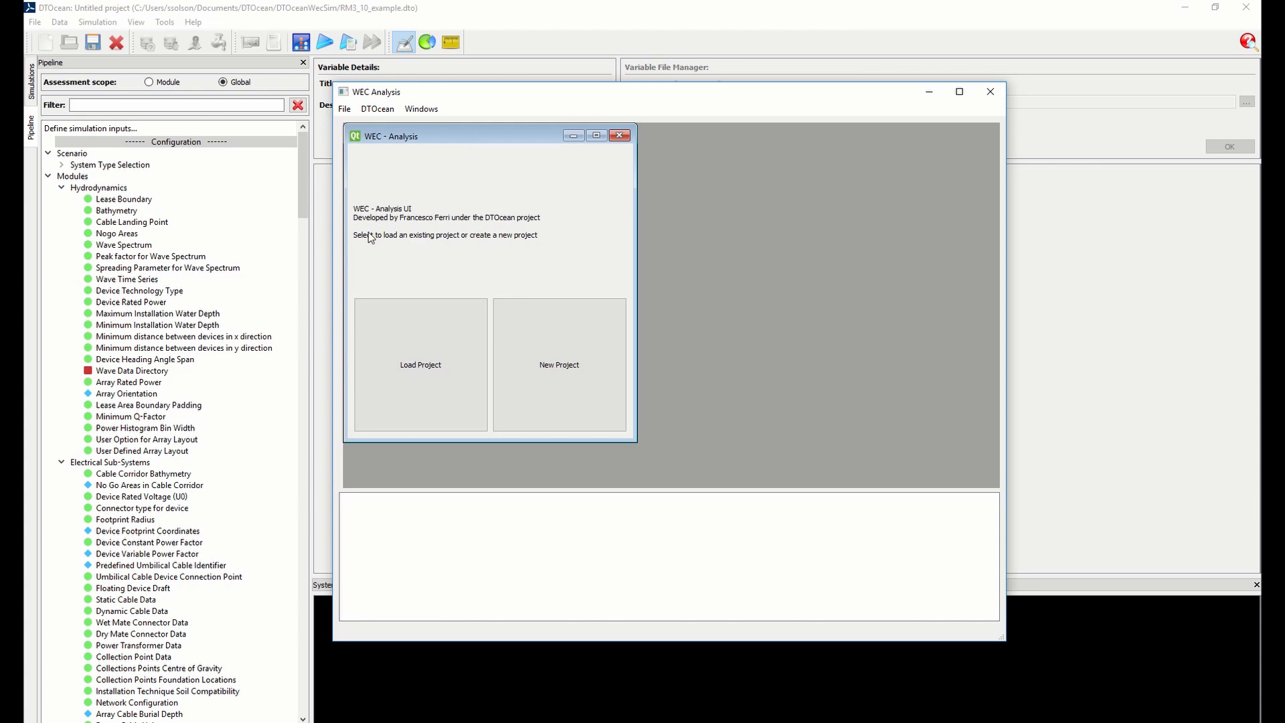
left_click(538, 387)
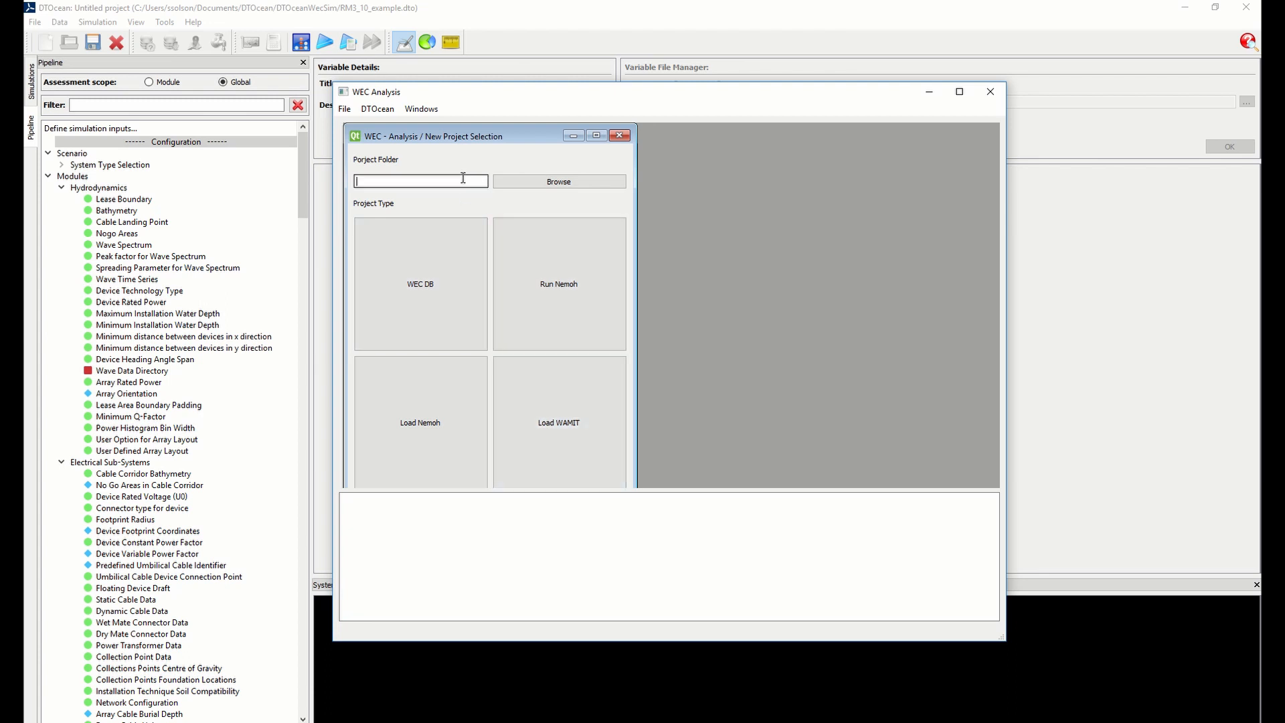
Browse to the DTOceanWecSim folder for the project location and delete its existing output folder
left_click(537, 184)
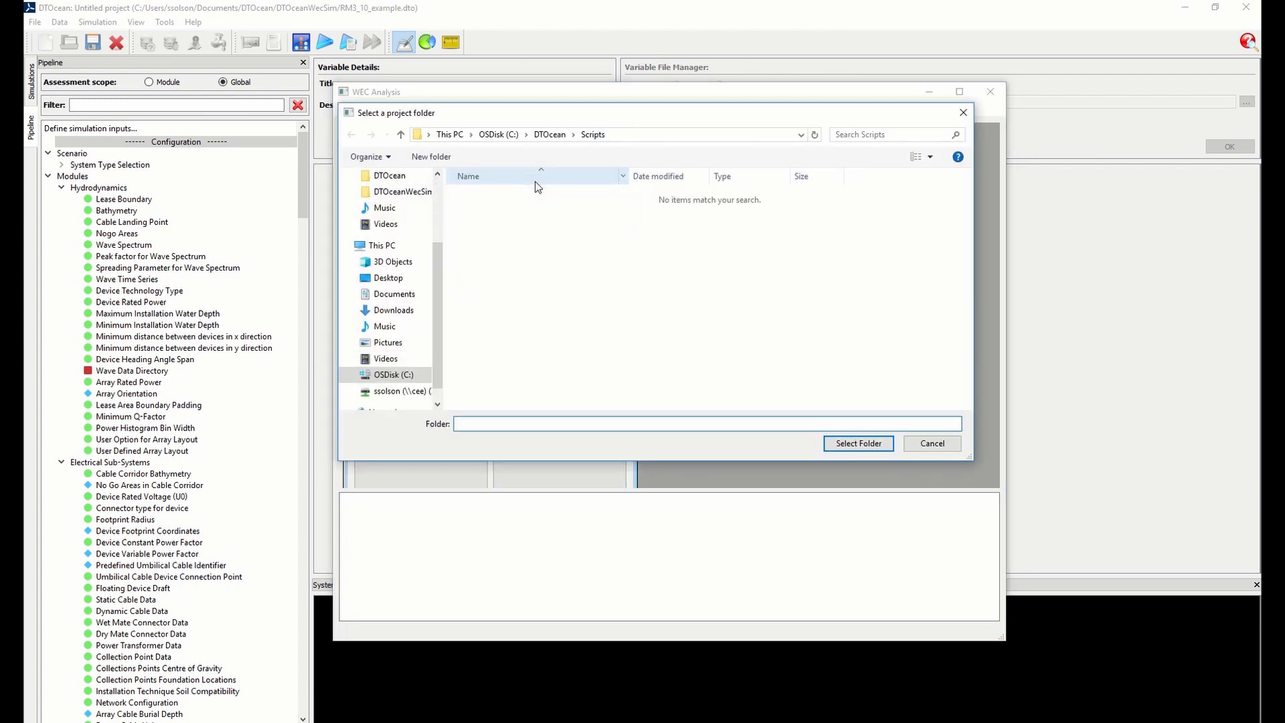
left_click(409, 194)
left_click(494, 195)
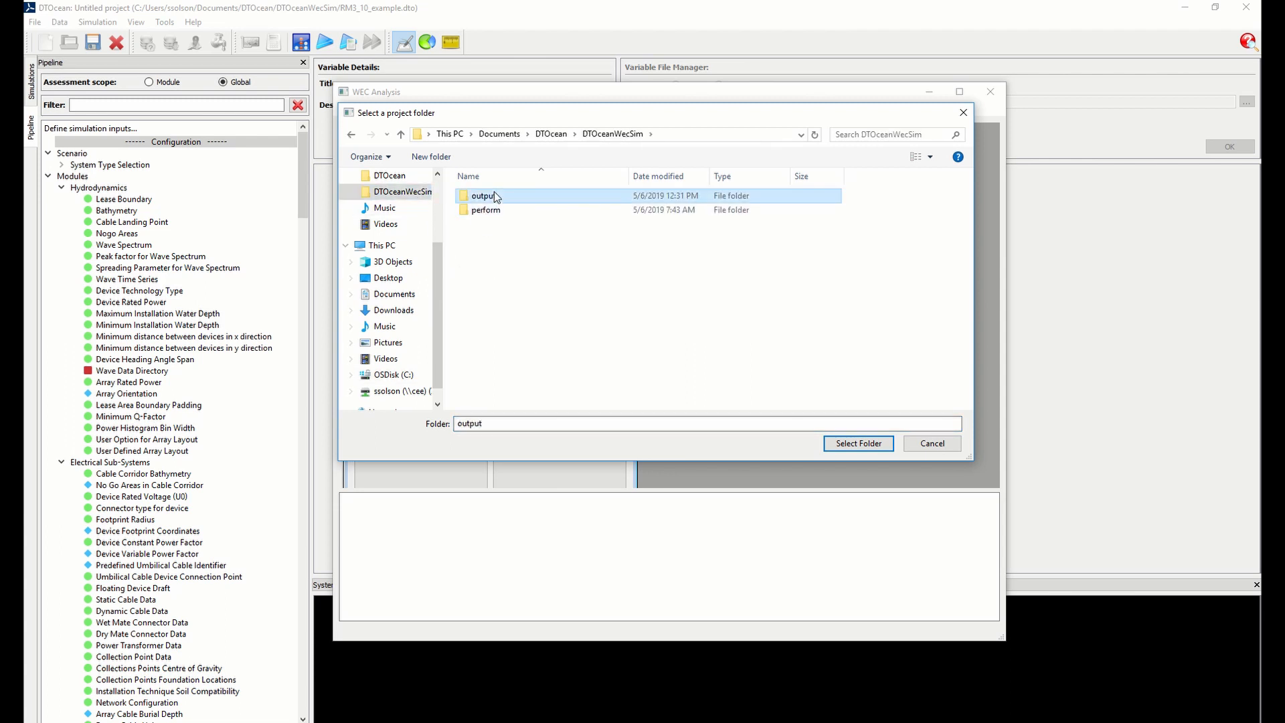
right_click(499, 197)
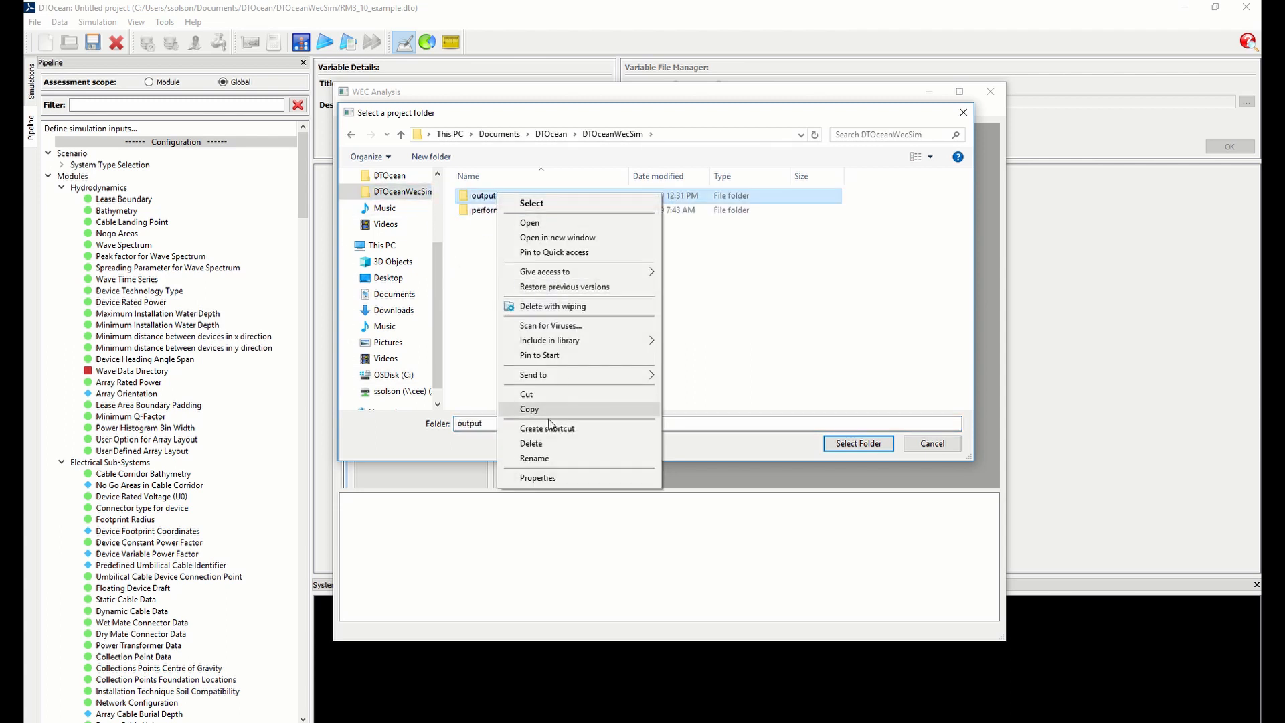
left_click(563, 458)
left_click(799, 383)
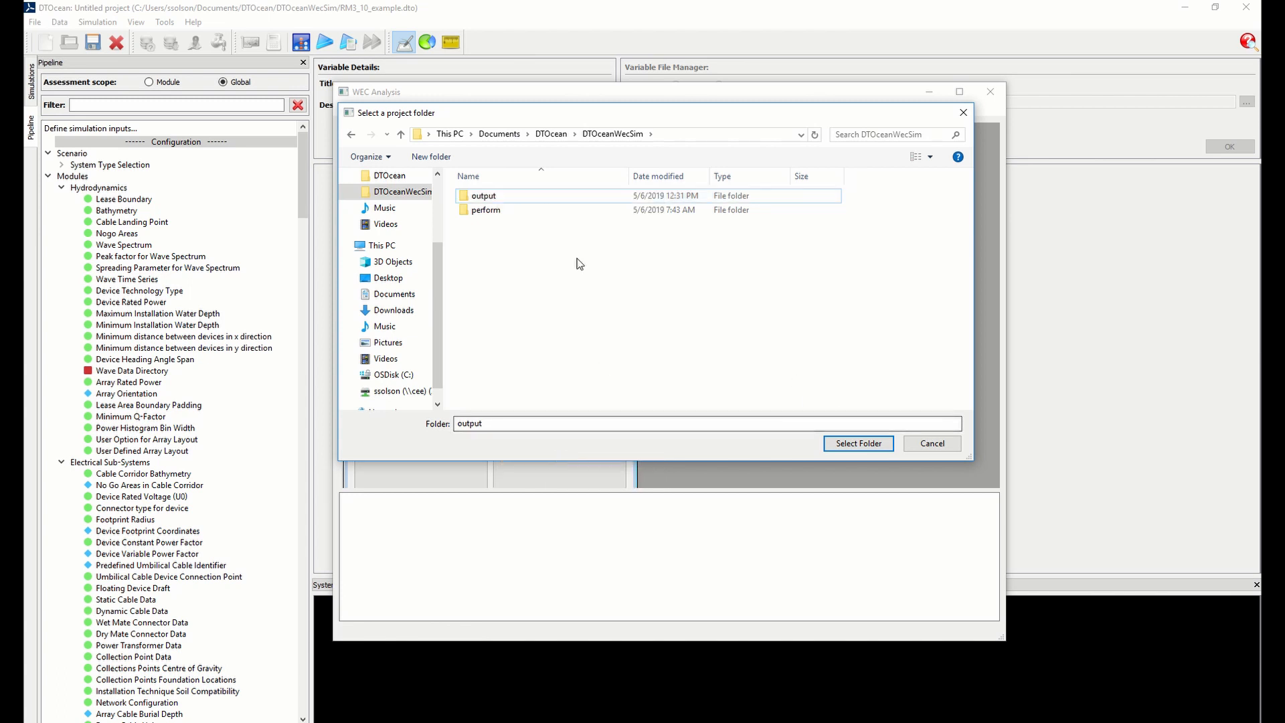
right_click(528, 193)
left_click(502, 199)
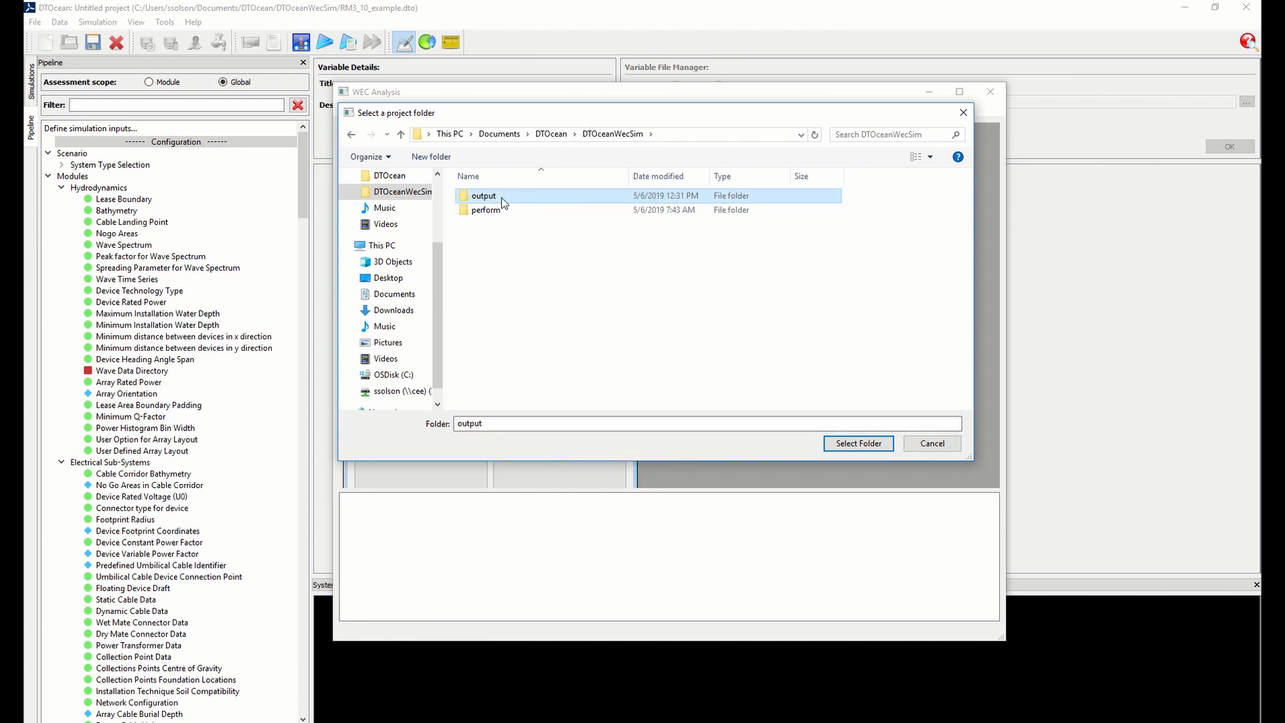
right_click(500, 199)
left_click(556, 446)
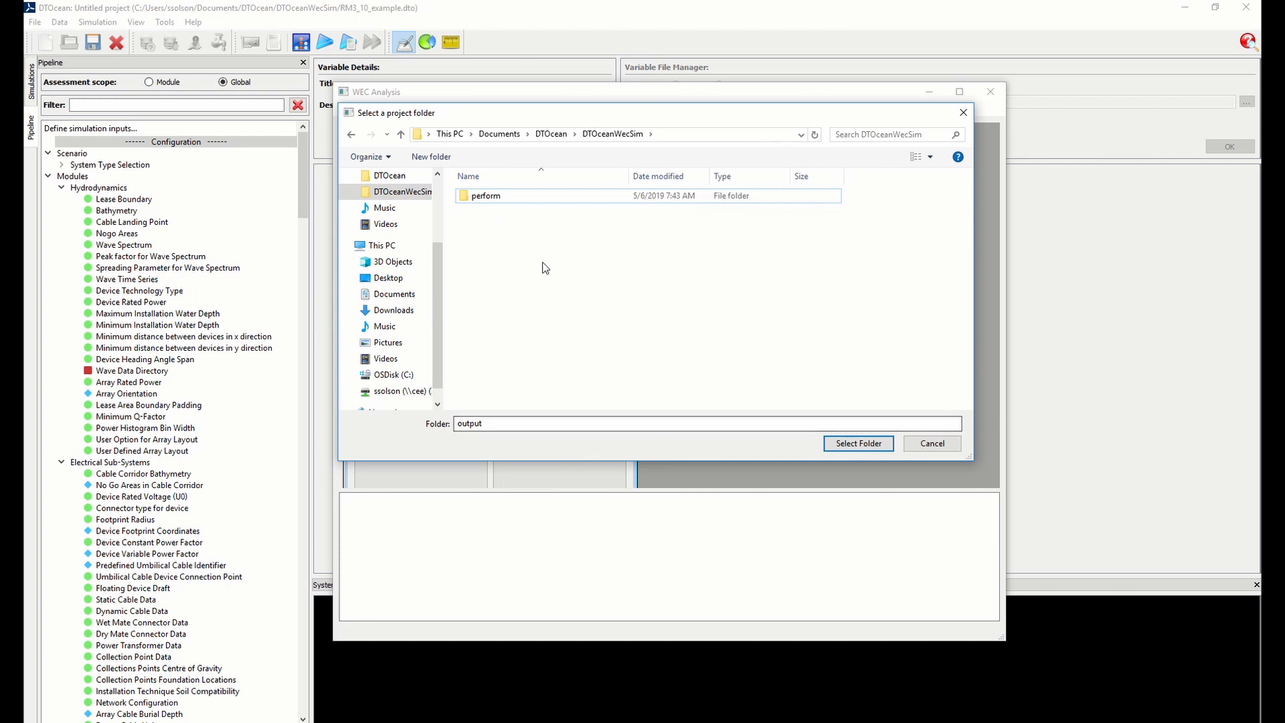
Create a new folder named output inside DTOceanWecSim and select it as the project folder
left_click(431, 157)
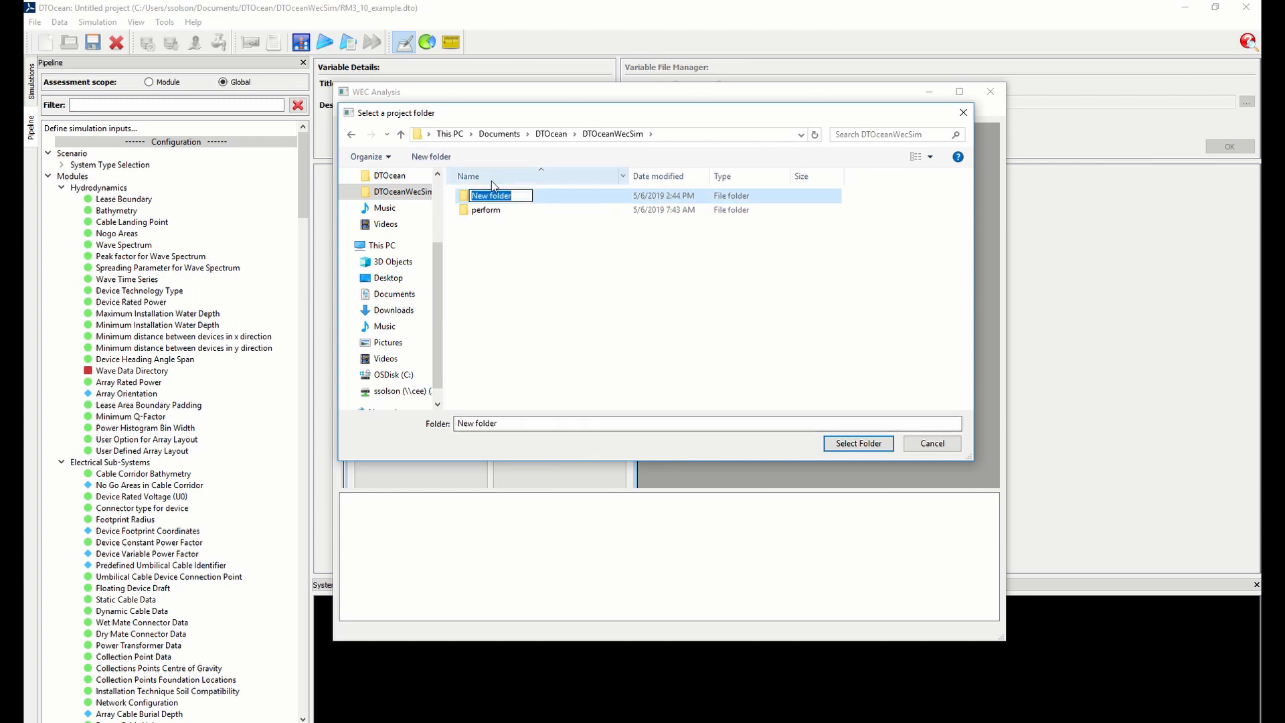
type("output")
key("Return")
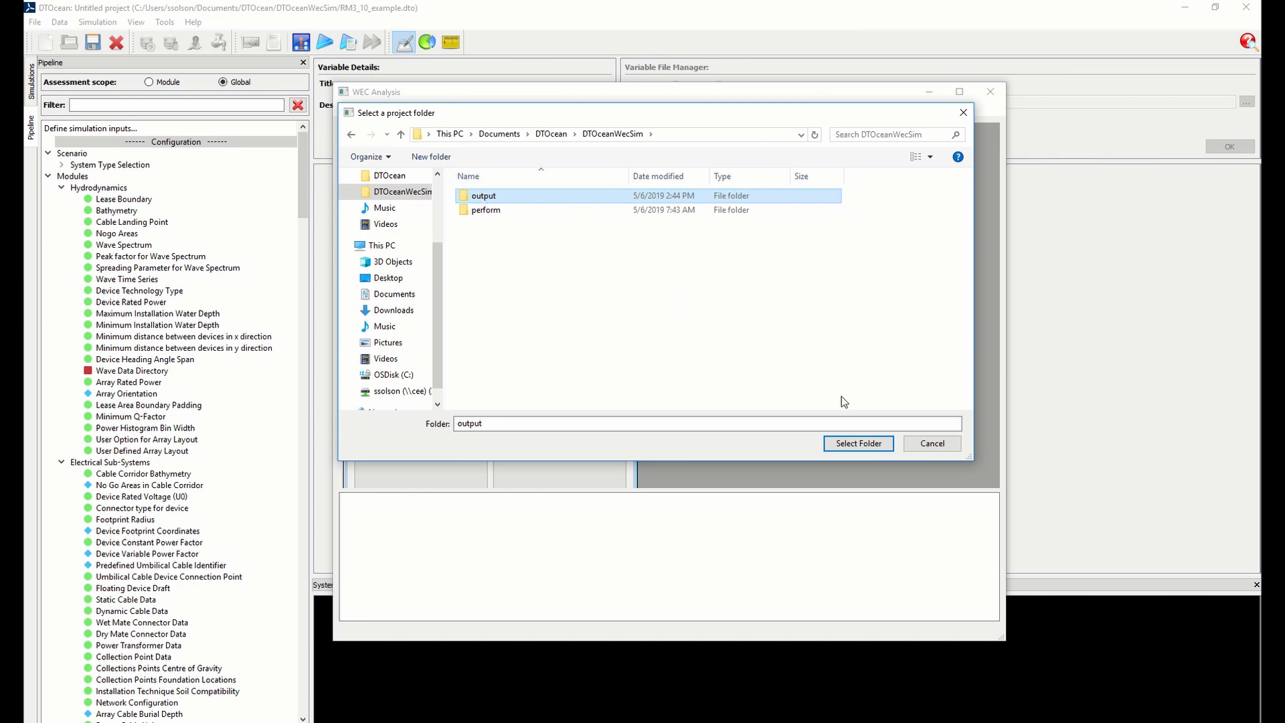
left_click(856, 446)
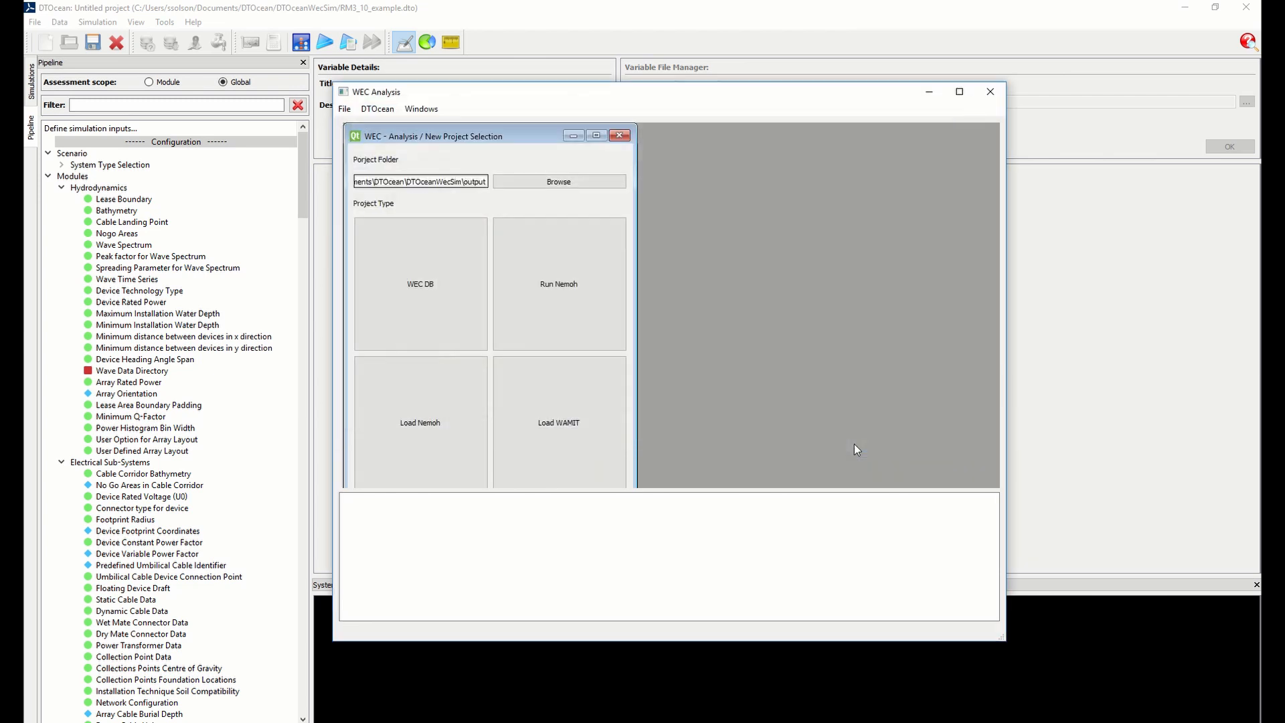
Reselect the output folder in DTOceanWecSim as the project folder and clear its existing contents
left_click(586, 182)
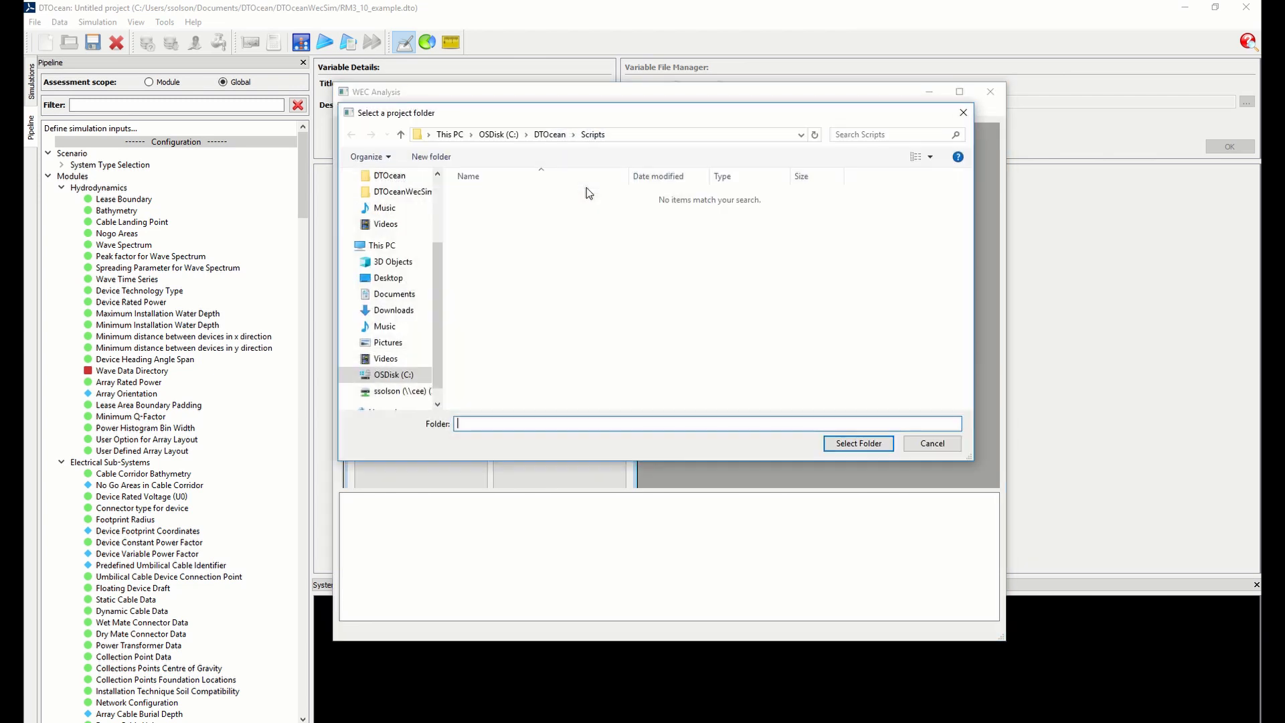
left_click(402, 192)
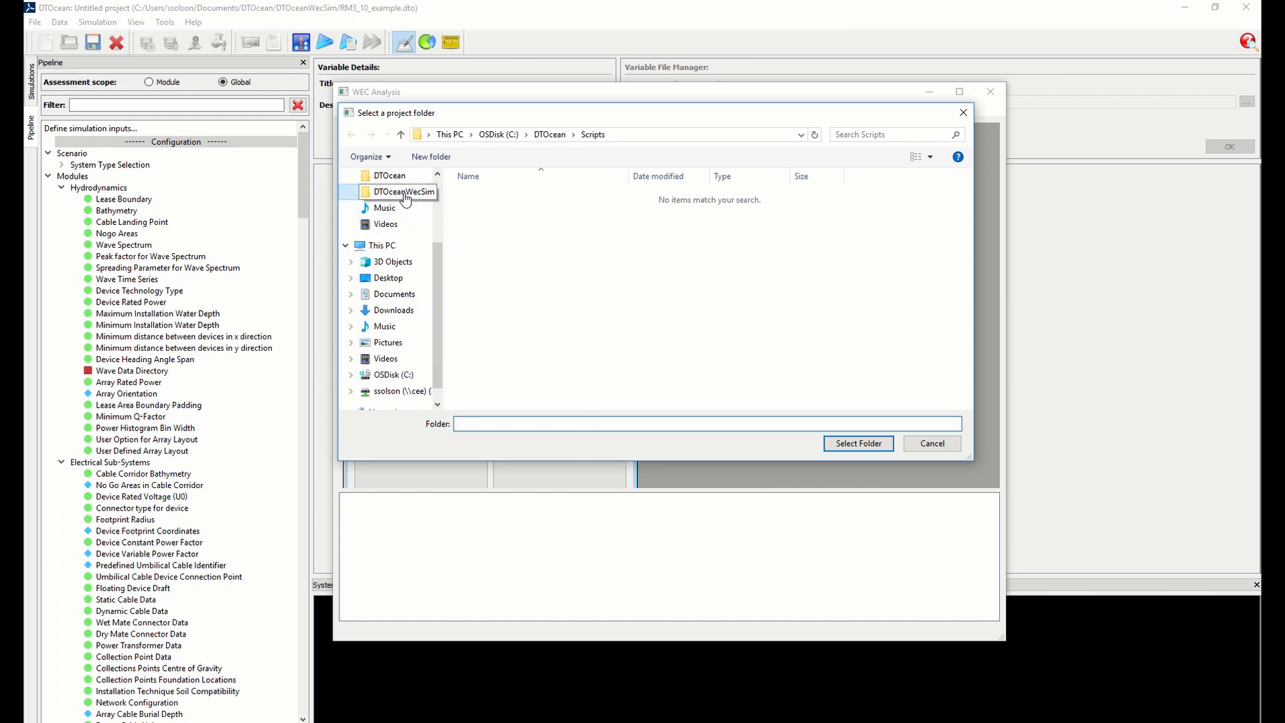
left_click(494, 196)
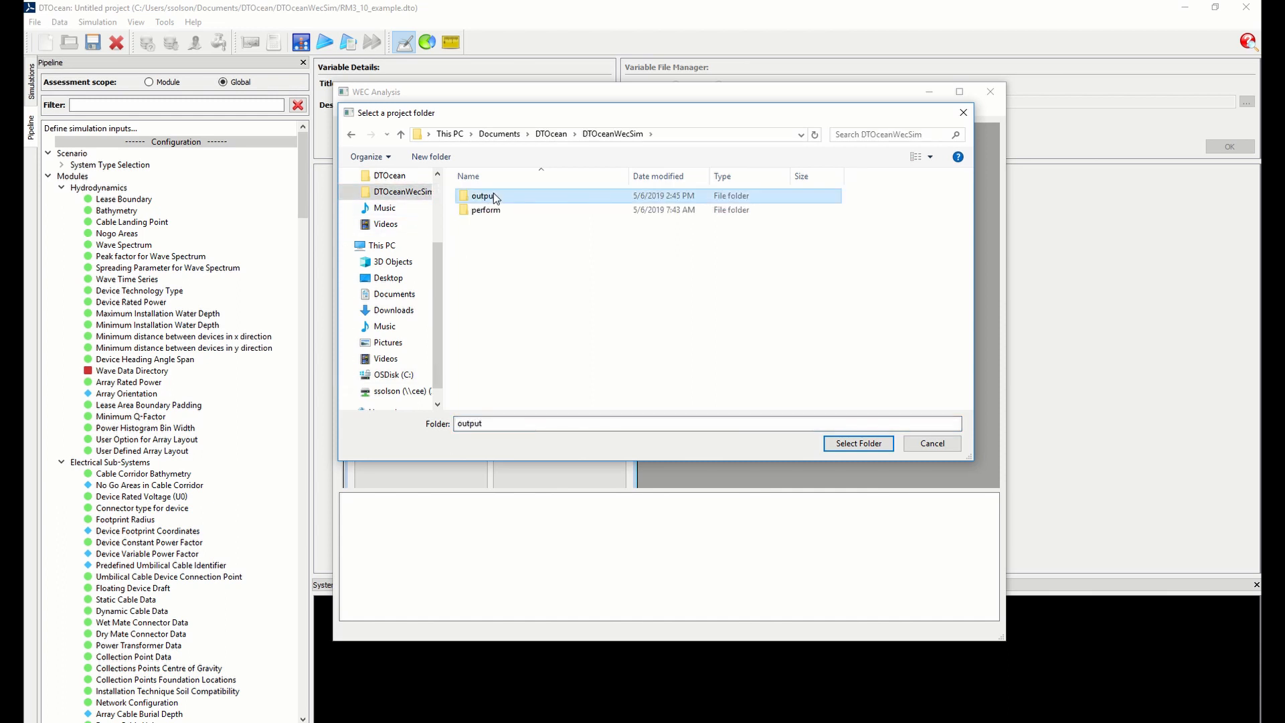
left_click(853, 444)
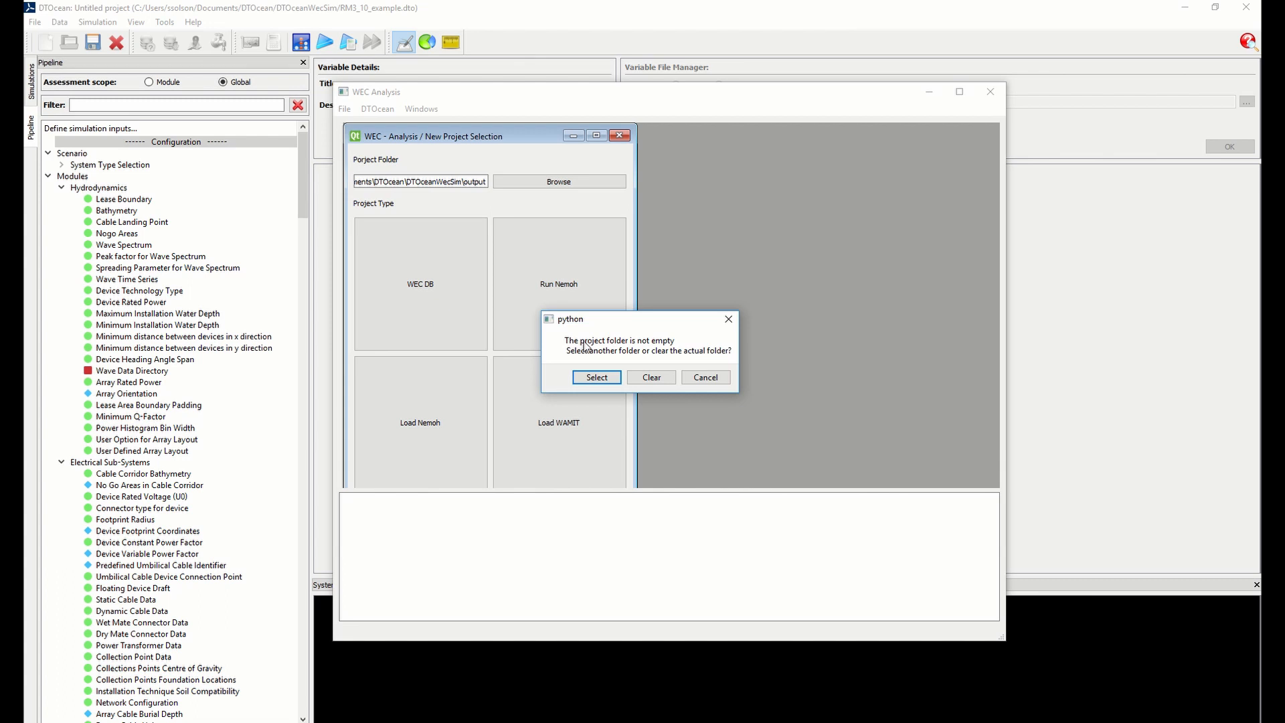
left_click(659, 380)
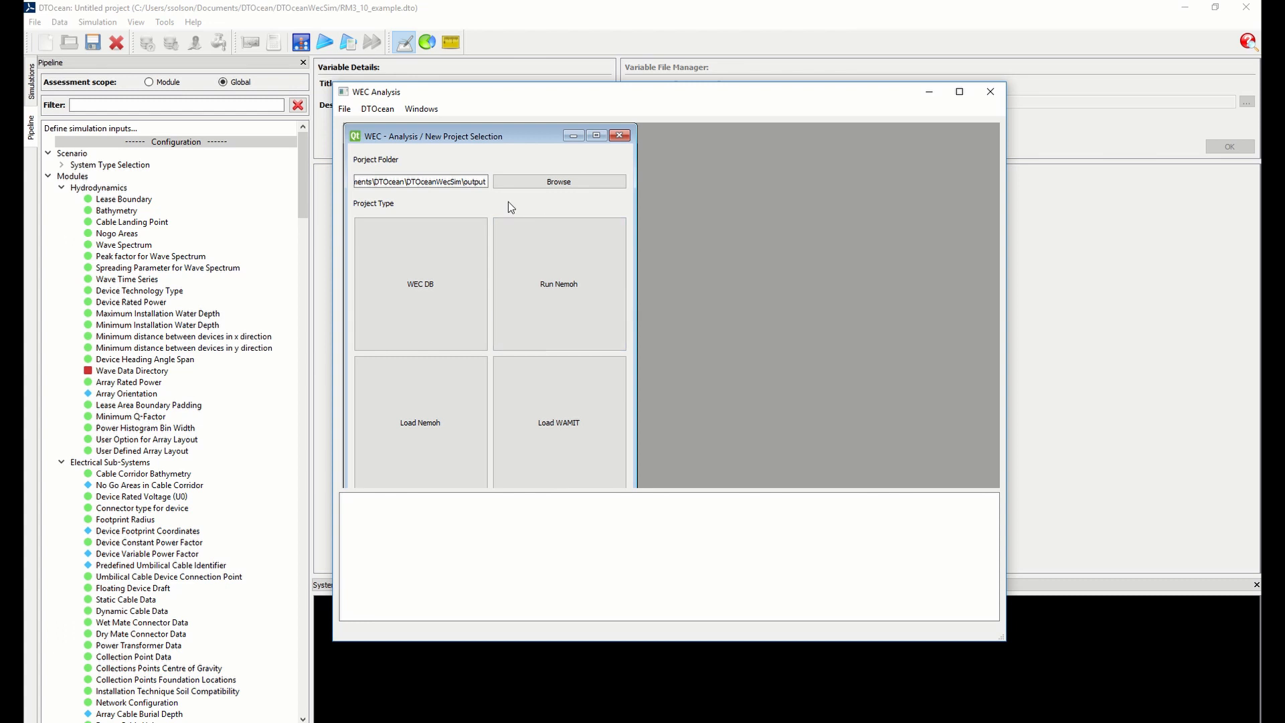
Start a Run Nemoh project and arrange its module windows in a cascade
left_click(548, 292)
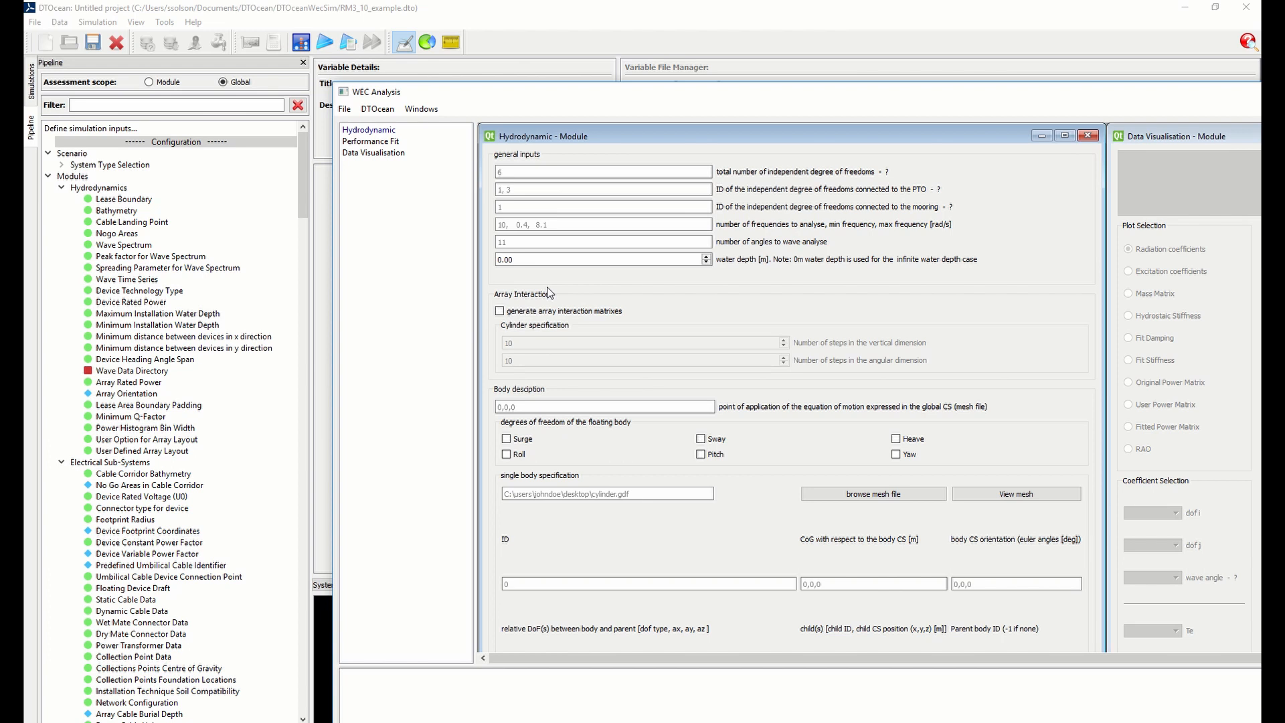
left_click_drag(470, 99, 235, 35)
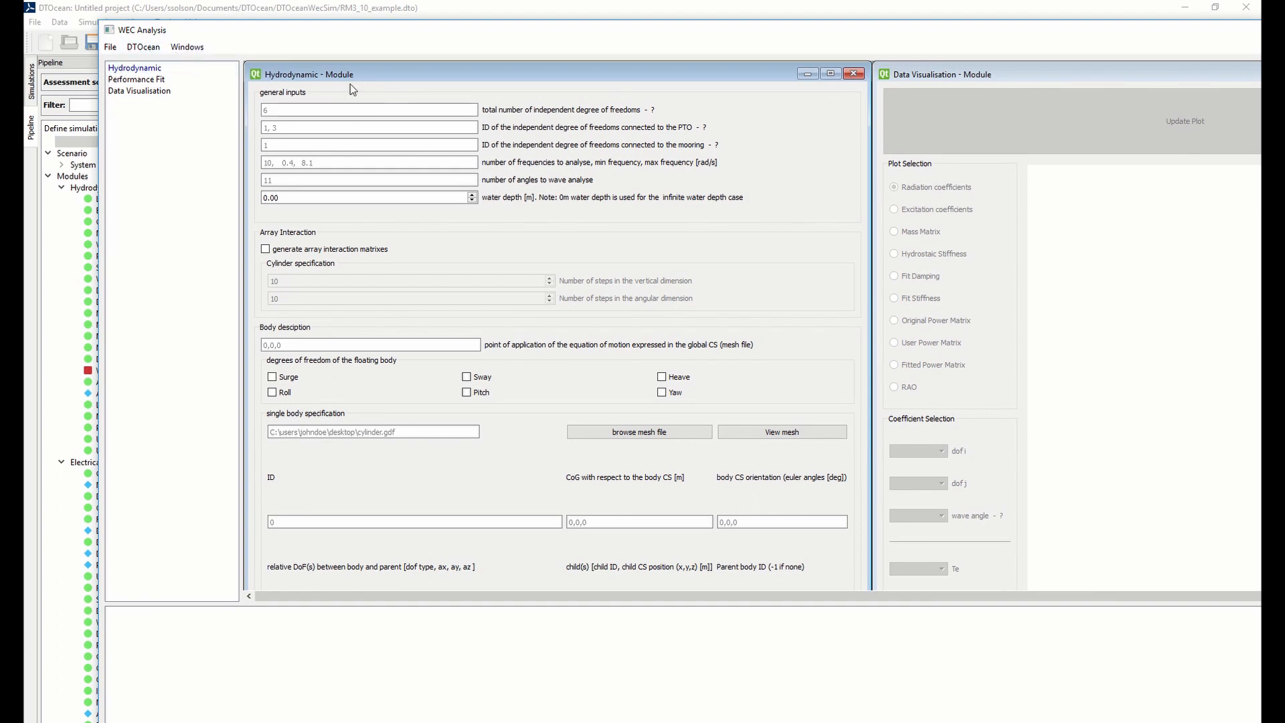
left_click(190, 48)
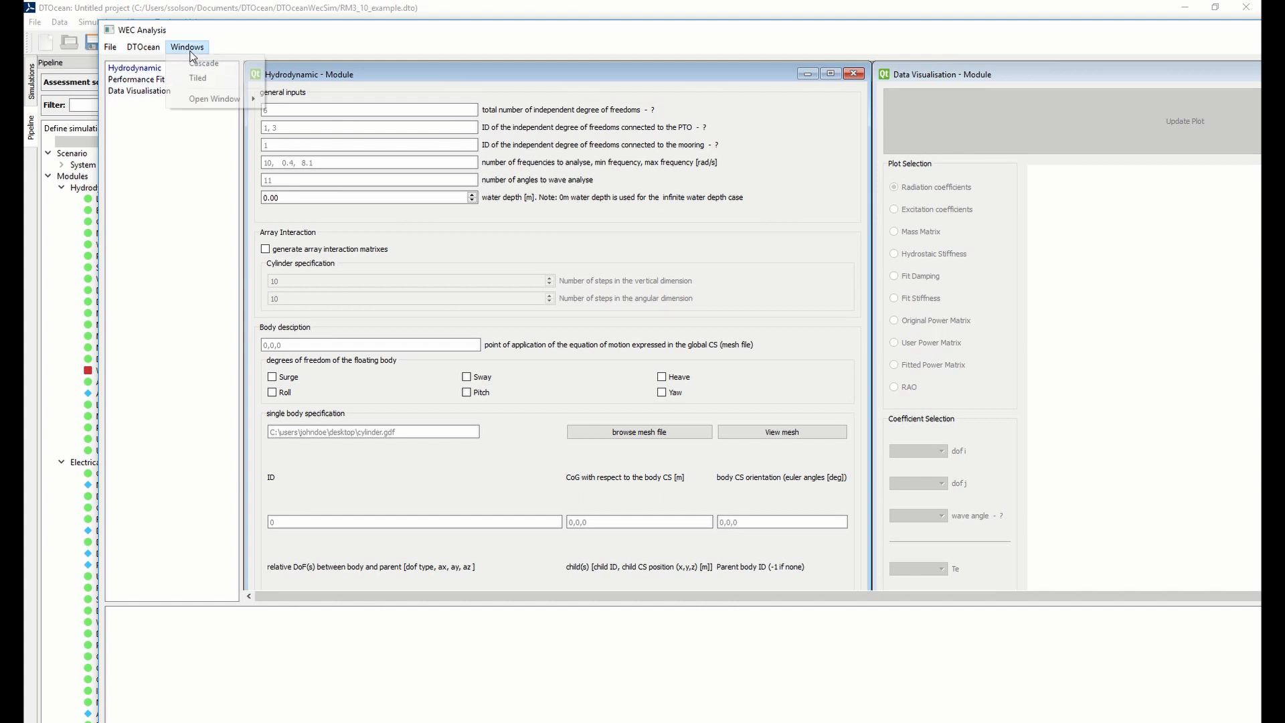
left_click(249, 64)
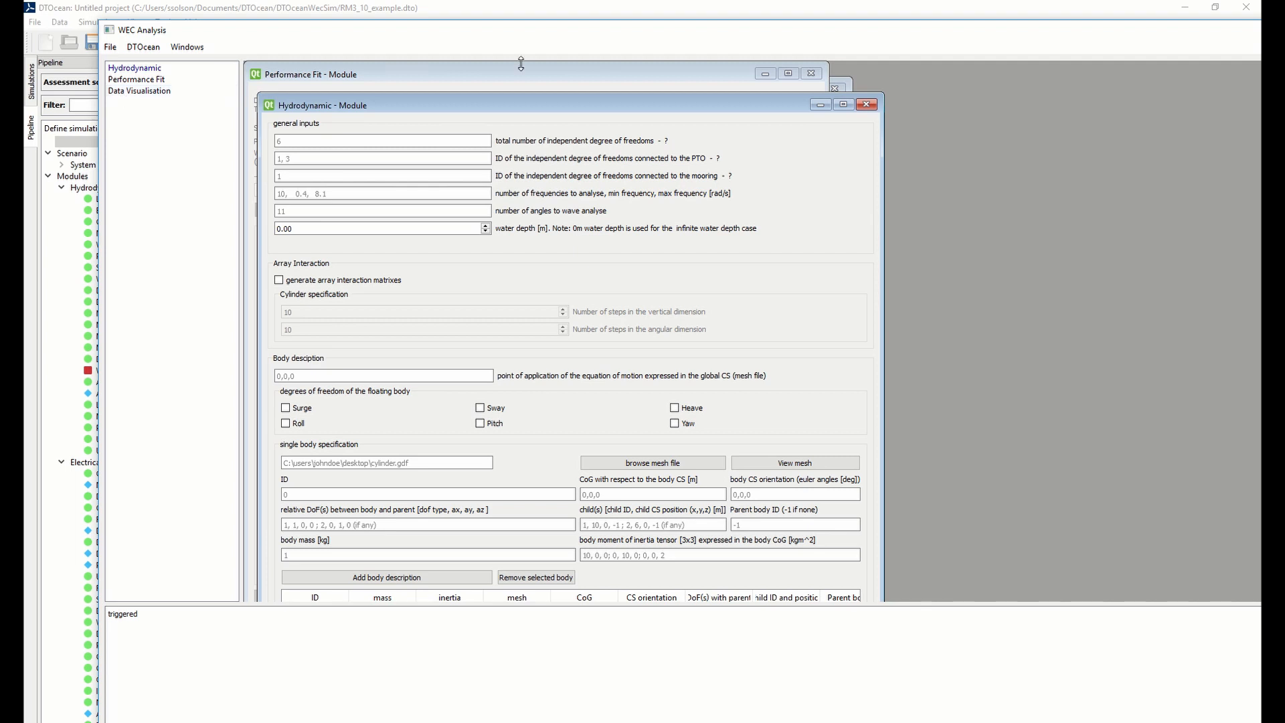
View the Data Visualisation module, bring the Hydrodynamic module back to the front, and reposition the WEC Analysis window
left_click(853, 78)
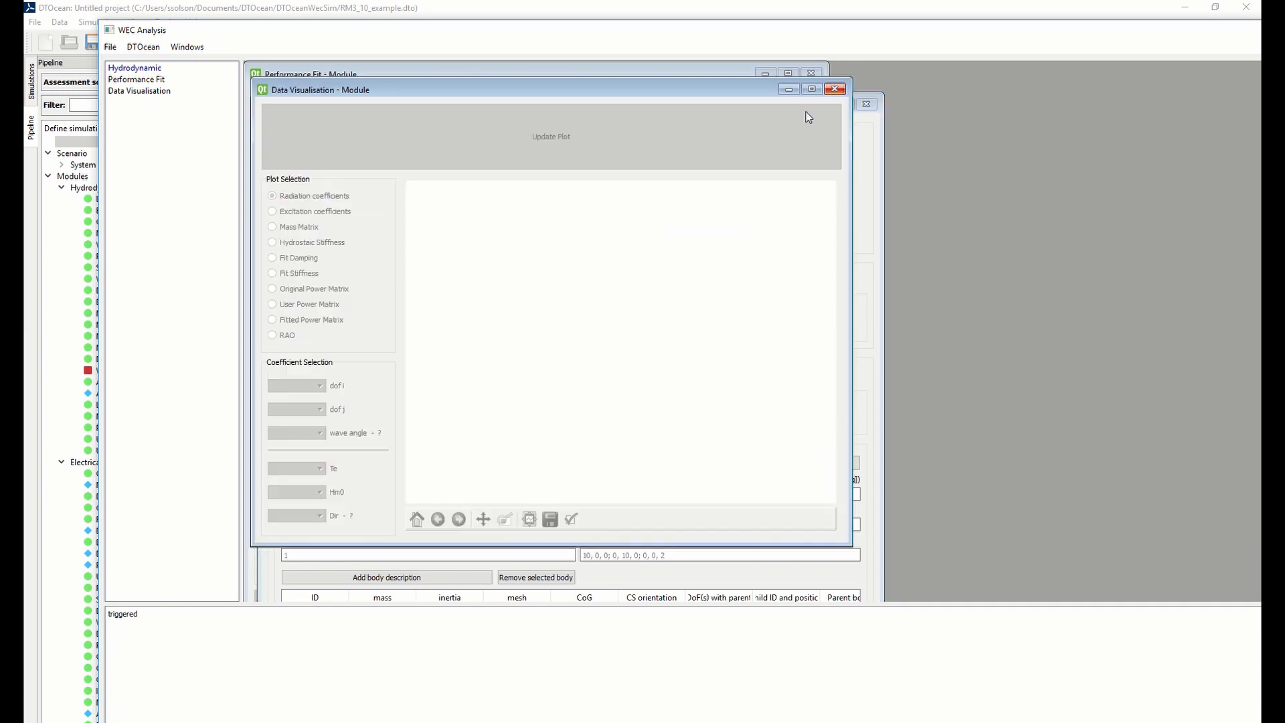
left_click(883, 211)
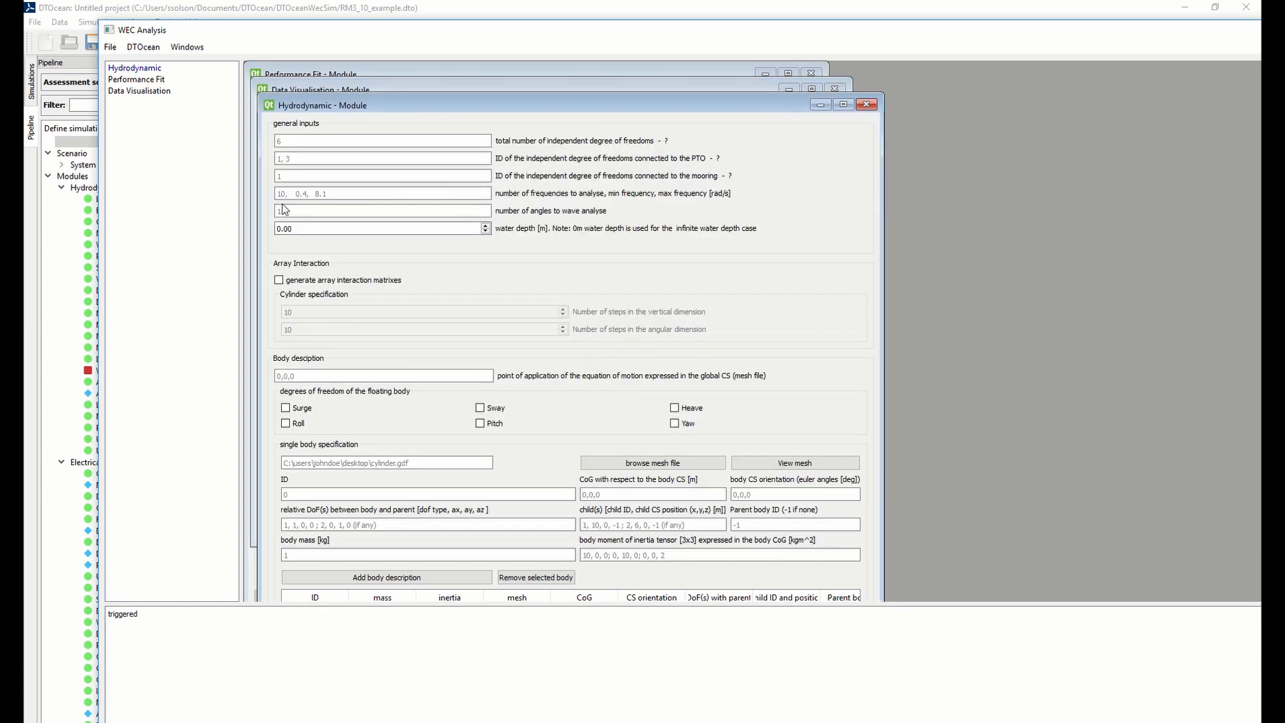
left_click_drag(376, 103, 378, 109)
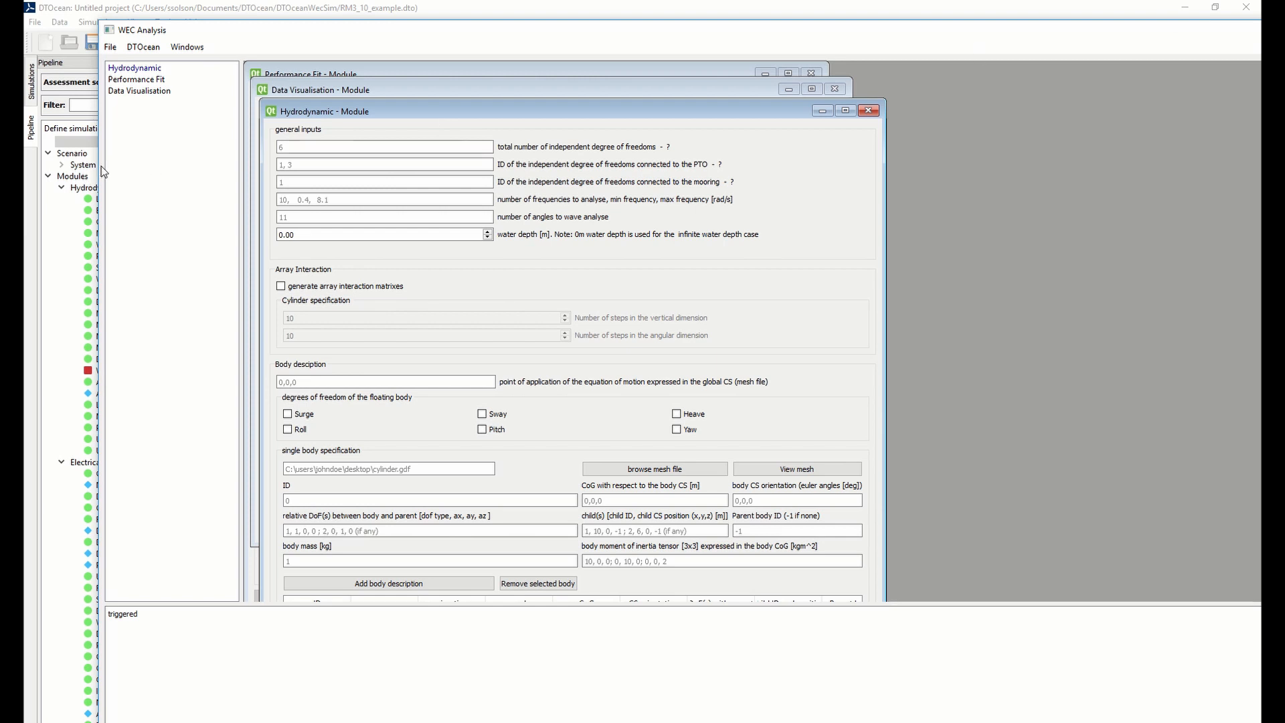
left_click_drag(101, 166, 621, 134)
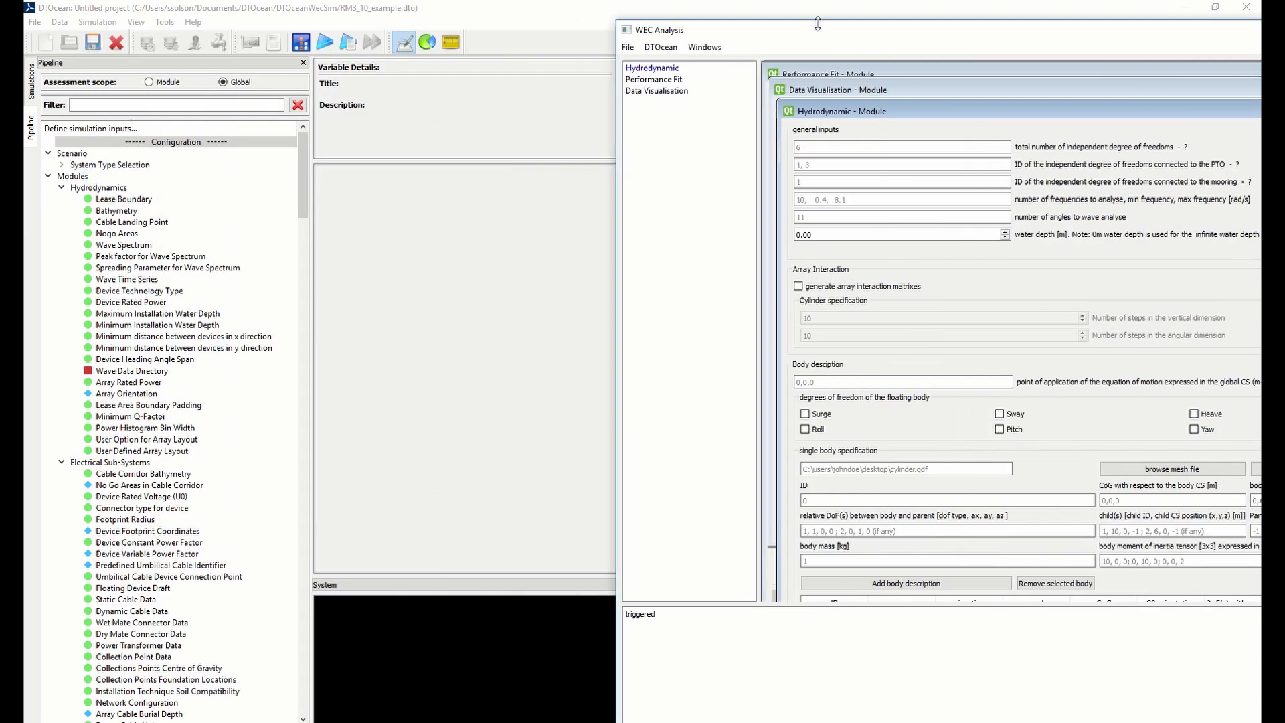
left_click_drag(818, 24, 187, 25)
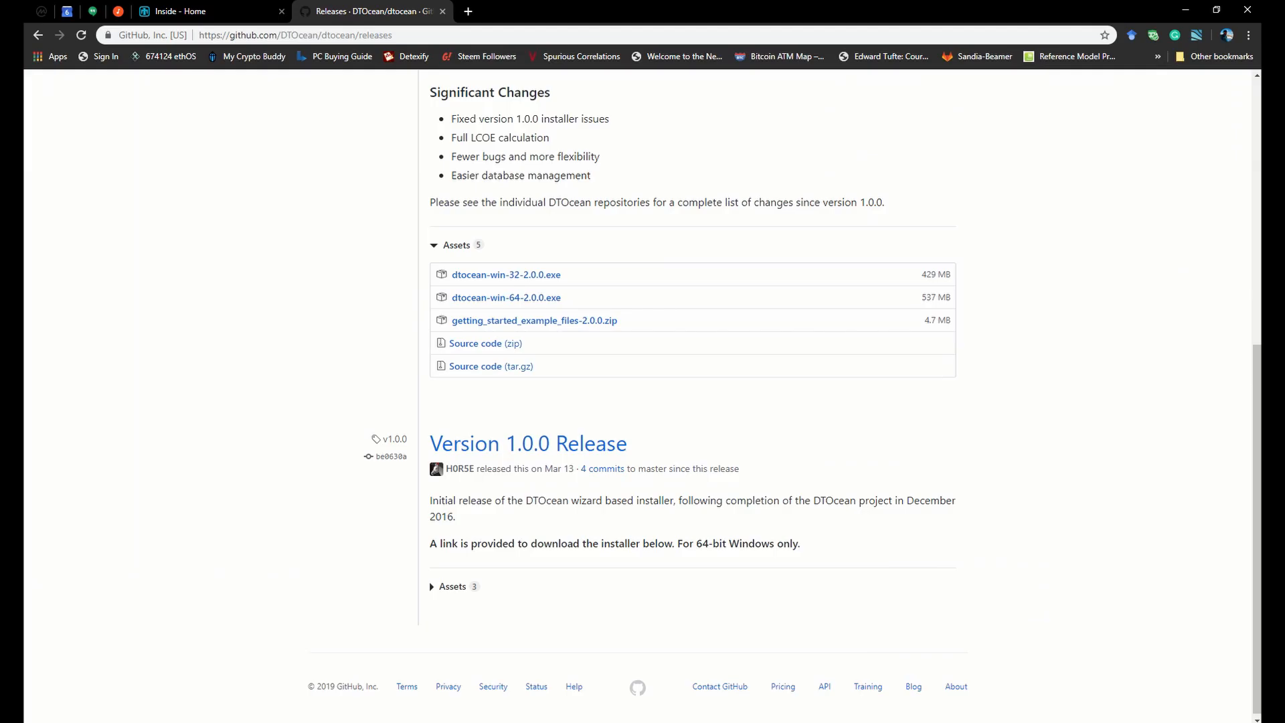
Switch to Chrome, search for "wec sim github\" in a new tab, and open the WEC-Sim documentation site
left_click(471, 15)
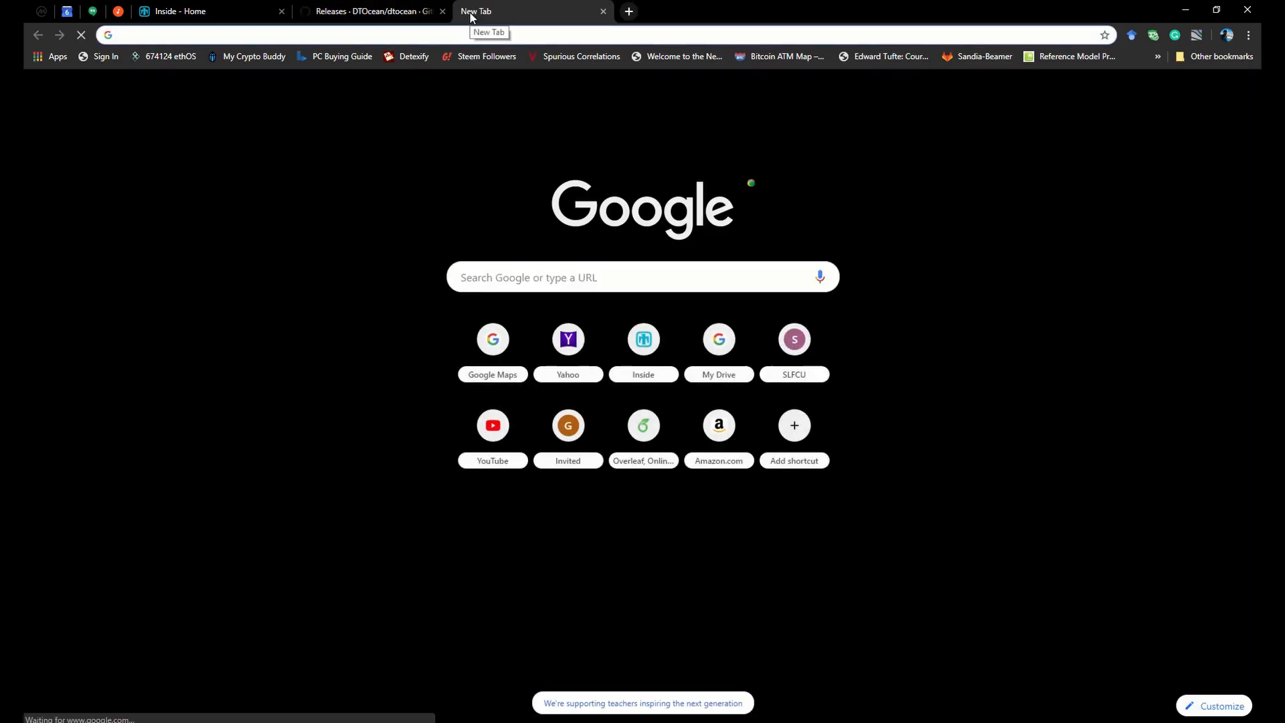
type("wec")
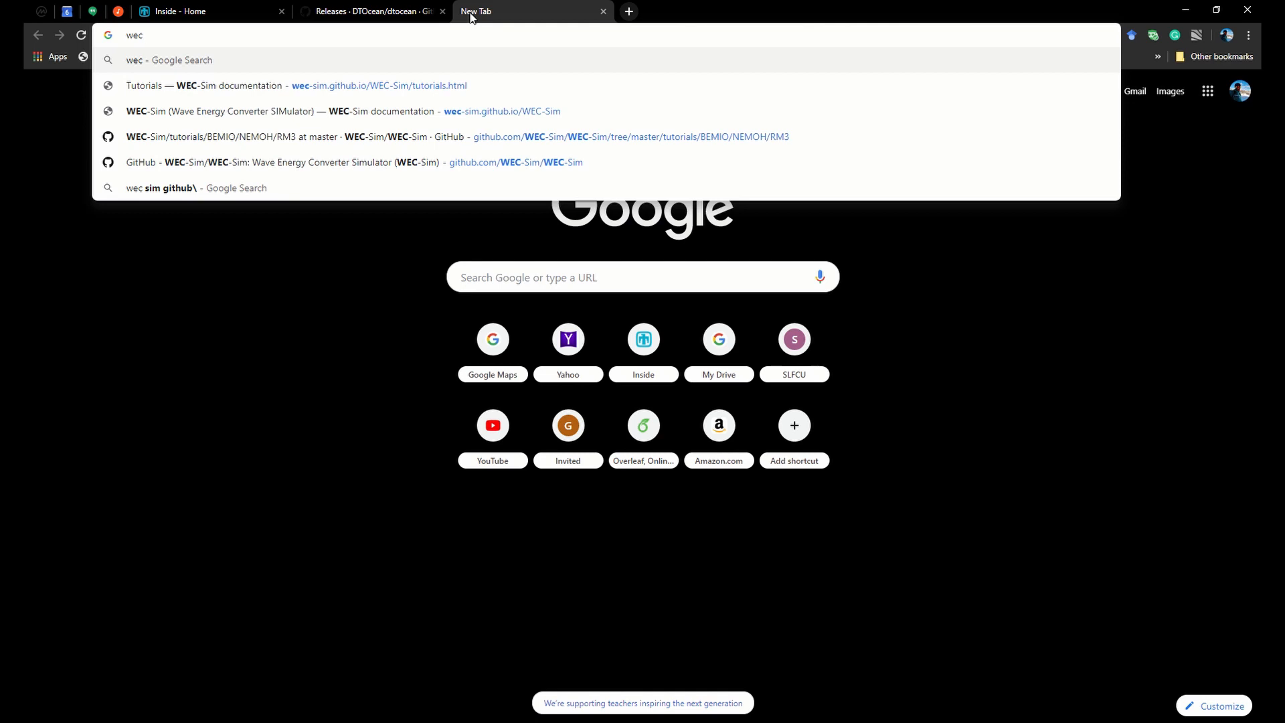
type("sim")
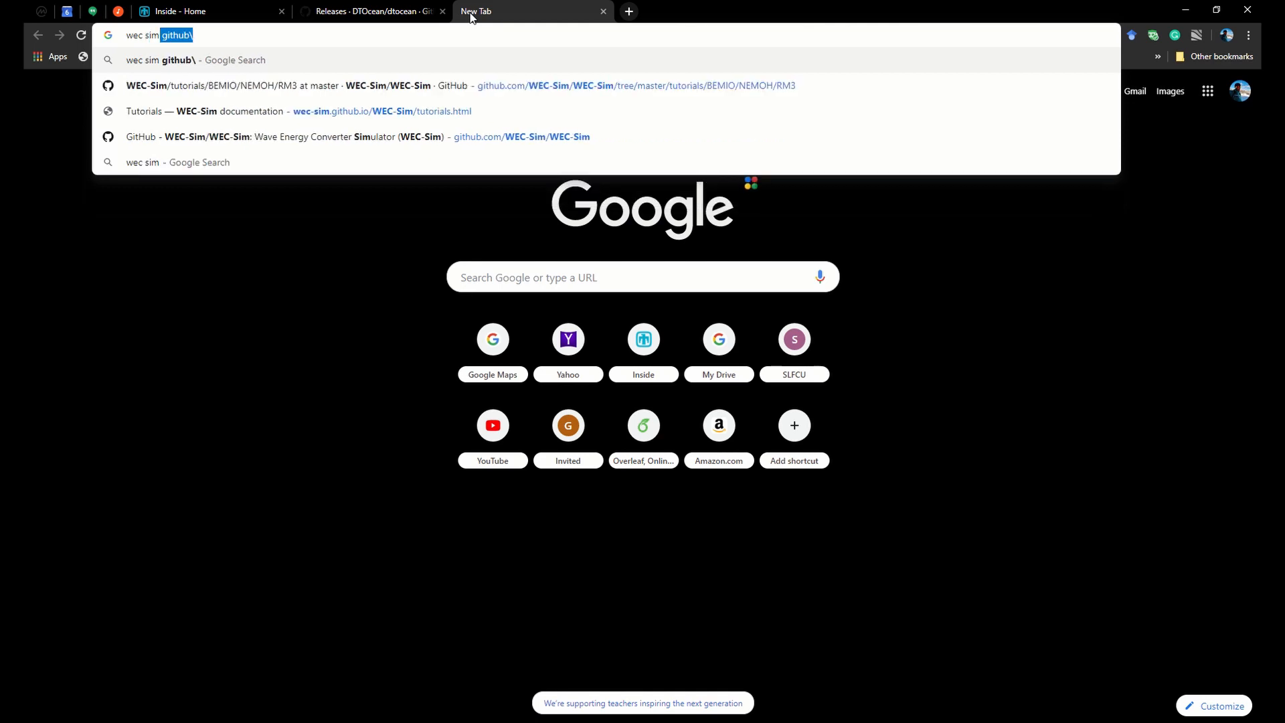
key("Return")
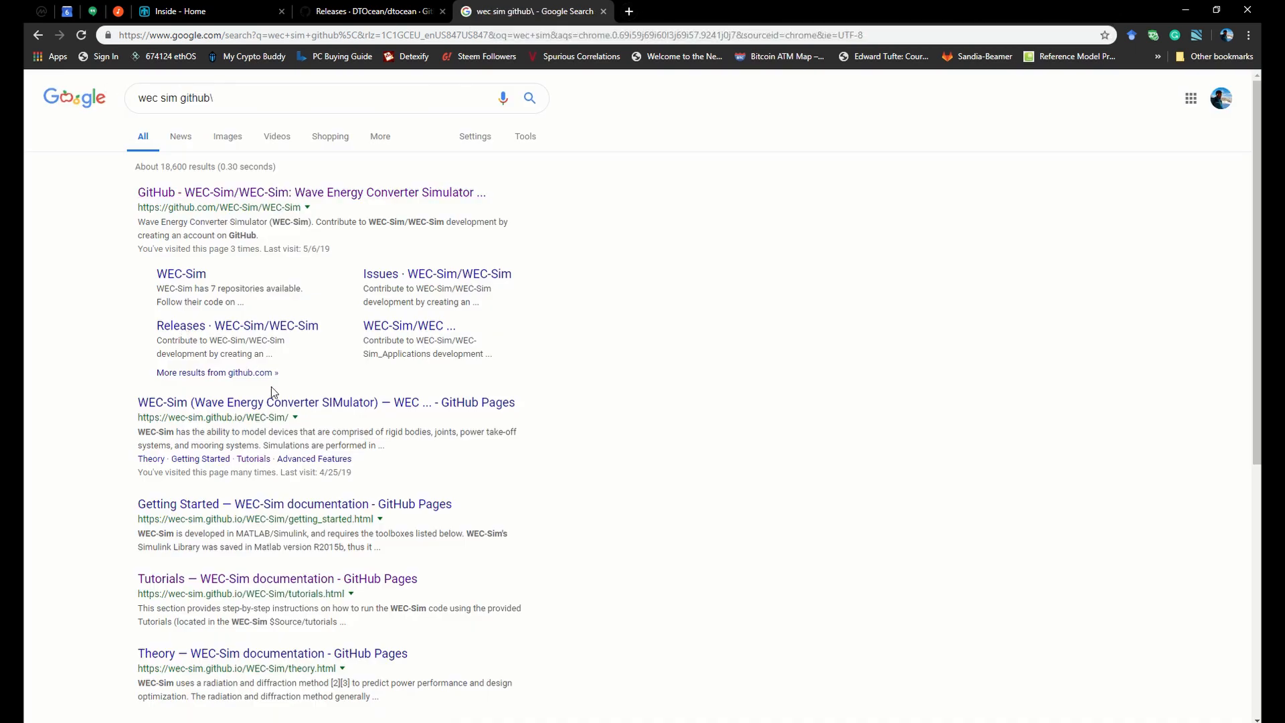
left_click(249, 407)
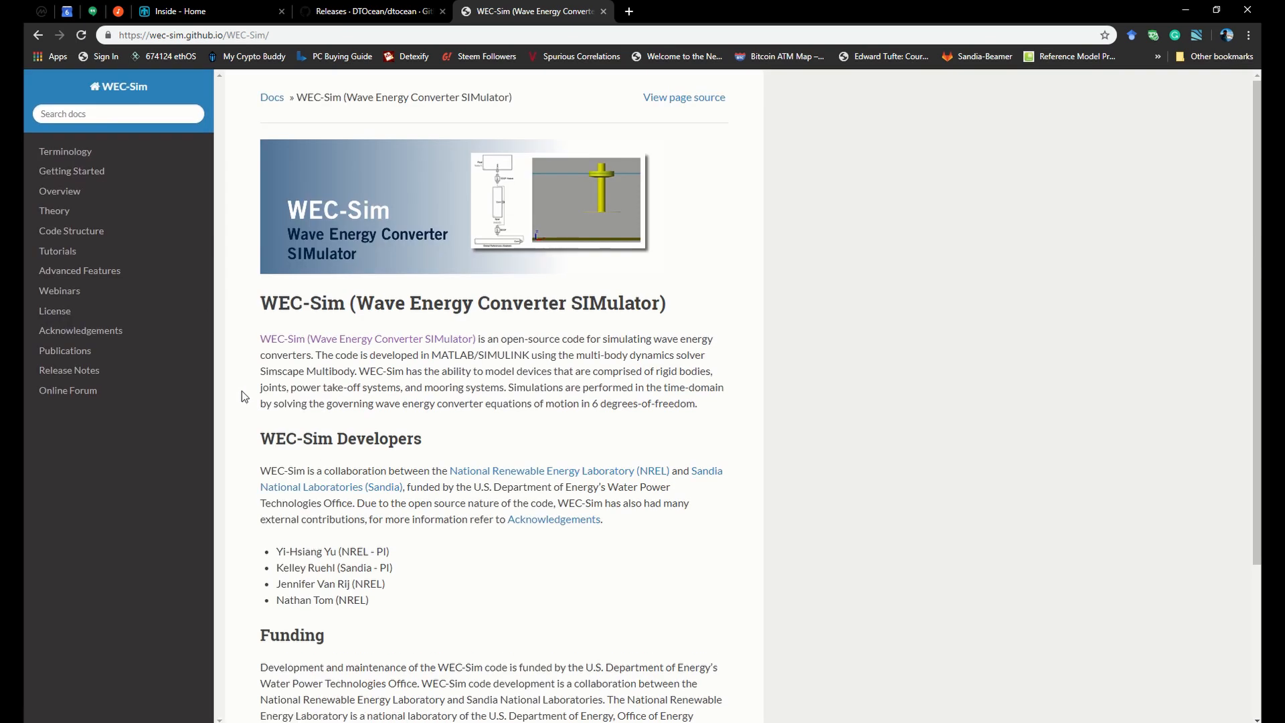
Open the documentation's Tutorials page and examine the RM3 two-body point absorber's device geometry and full-scale properties
left_click(62, 253)
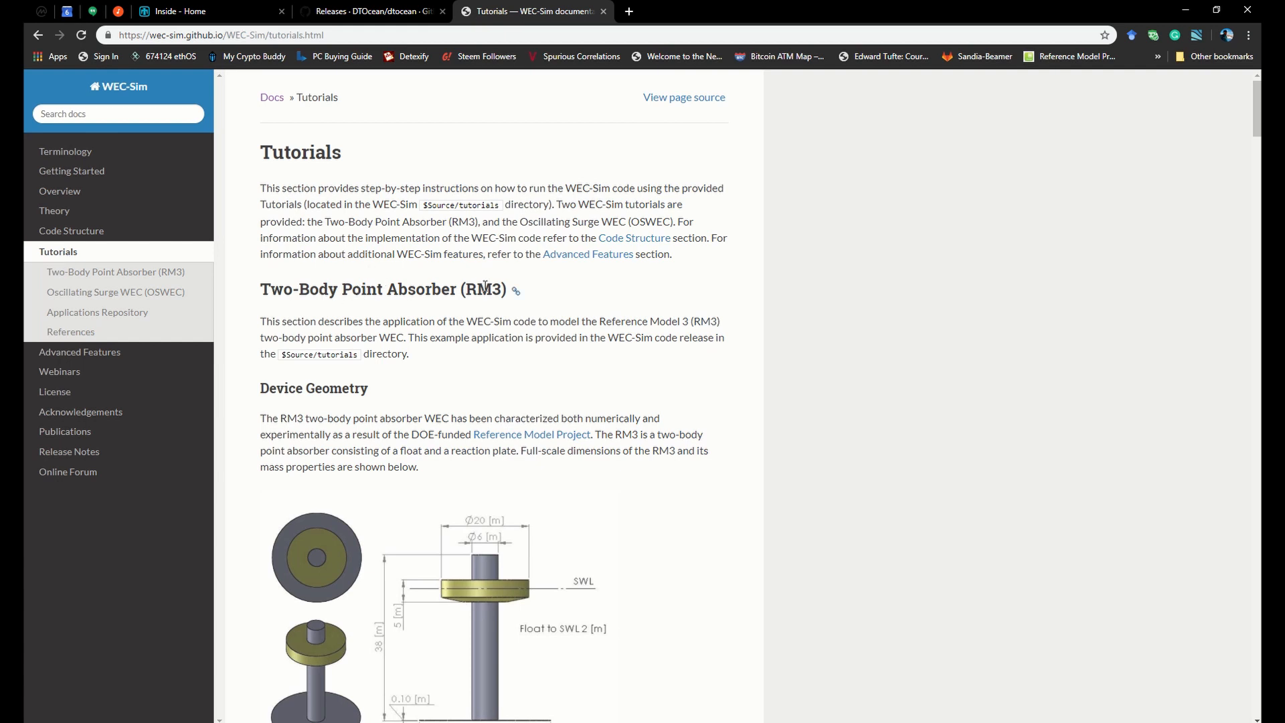
scroll(659, 378, "down", 3)
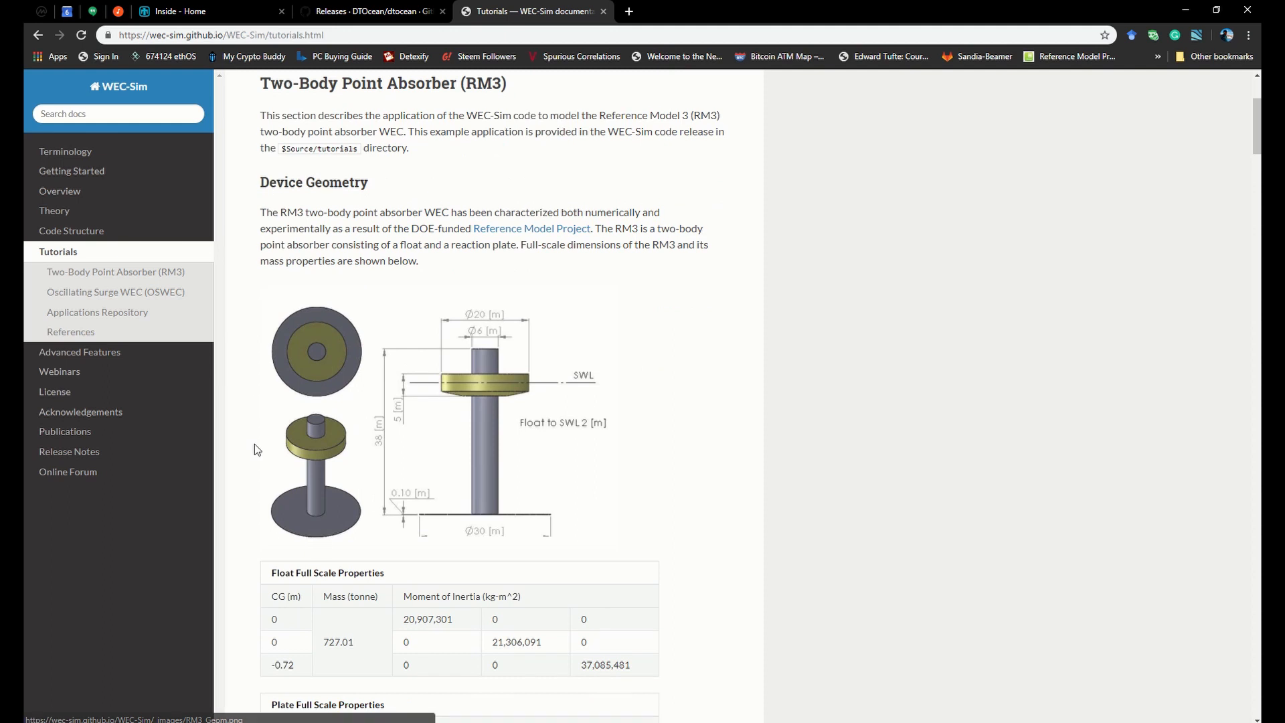
scroll(255, 444, "down", 2)
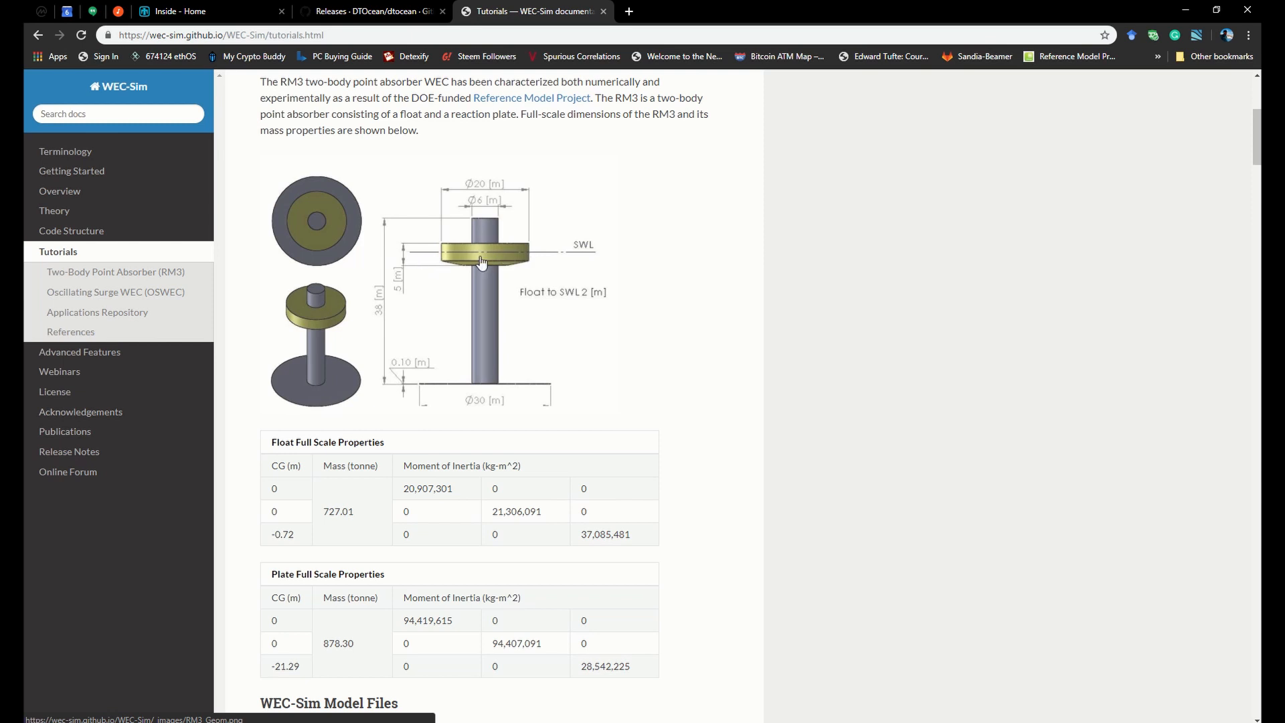
Place WEC Analysis beside the RM3 tutorial page, bring its general inputs into view, and activate the total number of independent degrees of freedom
key("super+Right")
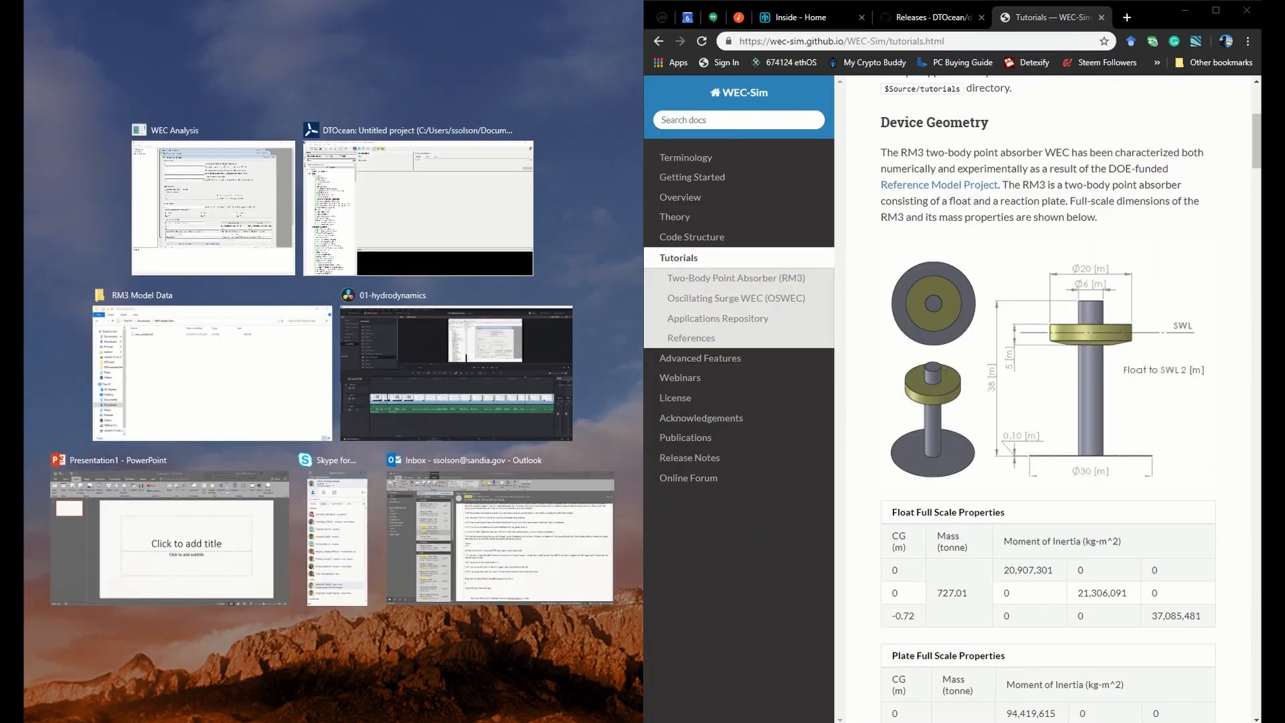
left_click(235, 218)
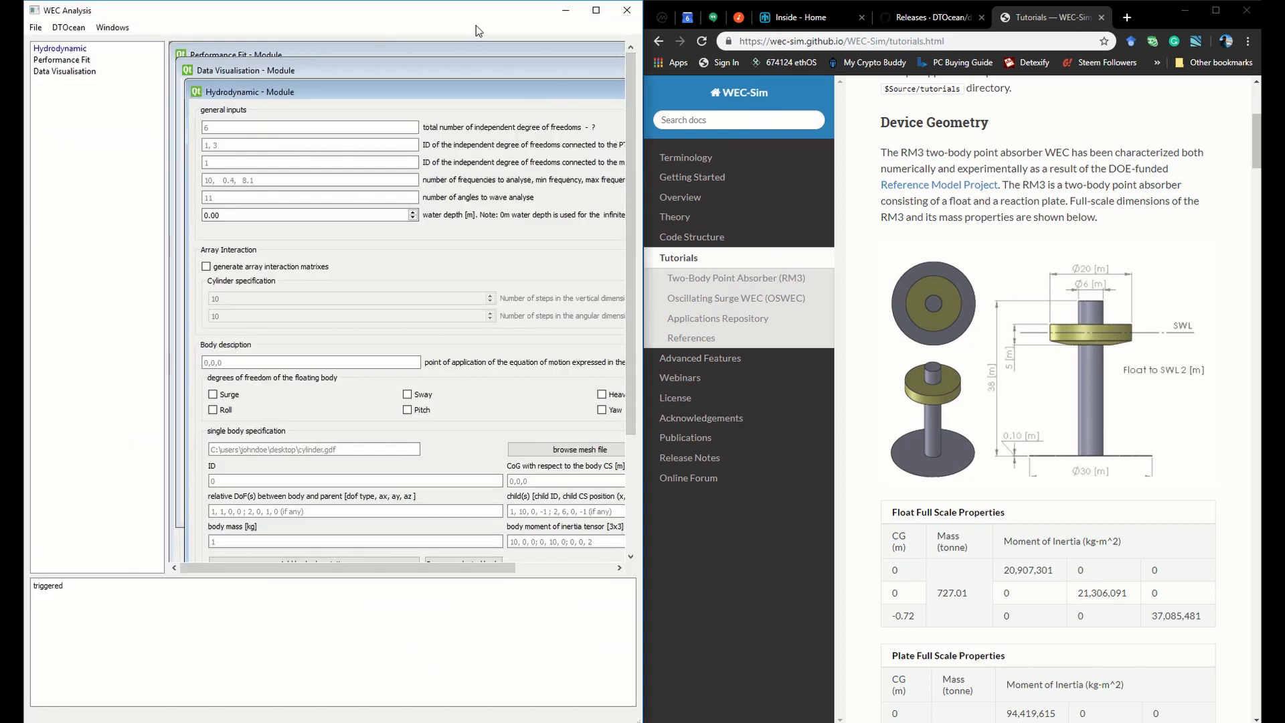
left_click_drag(495, 16, 670, 42)
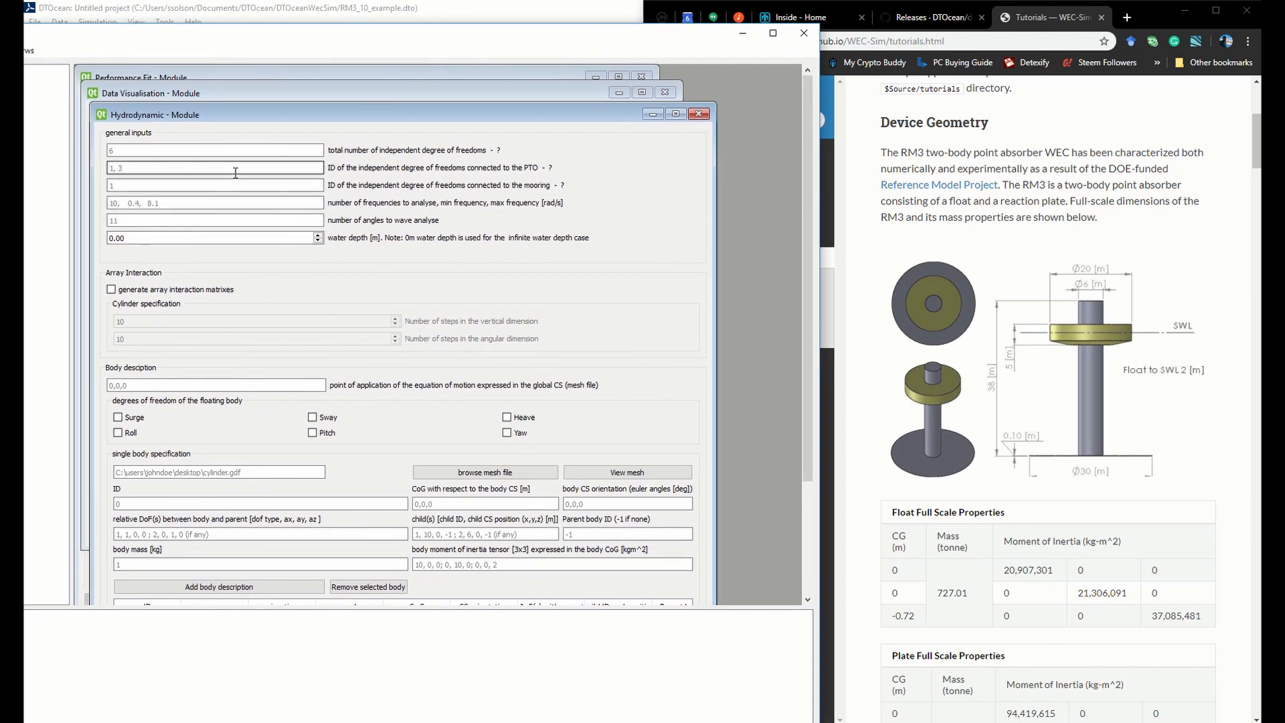
left_click(247, 151)
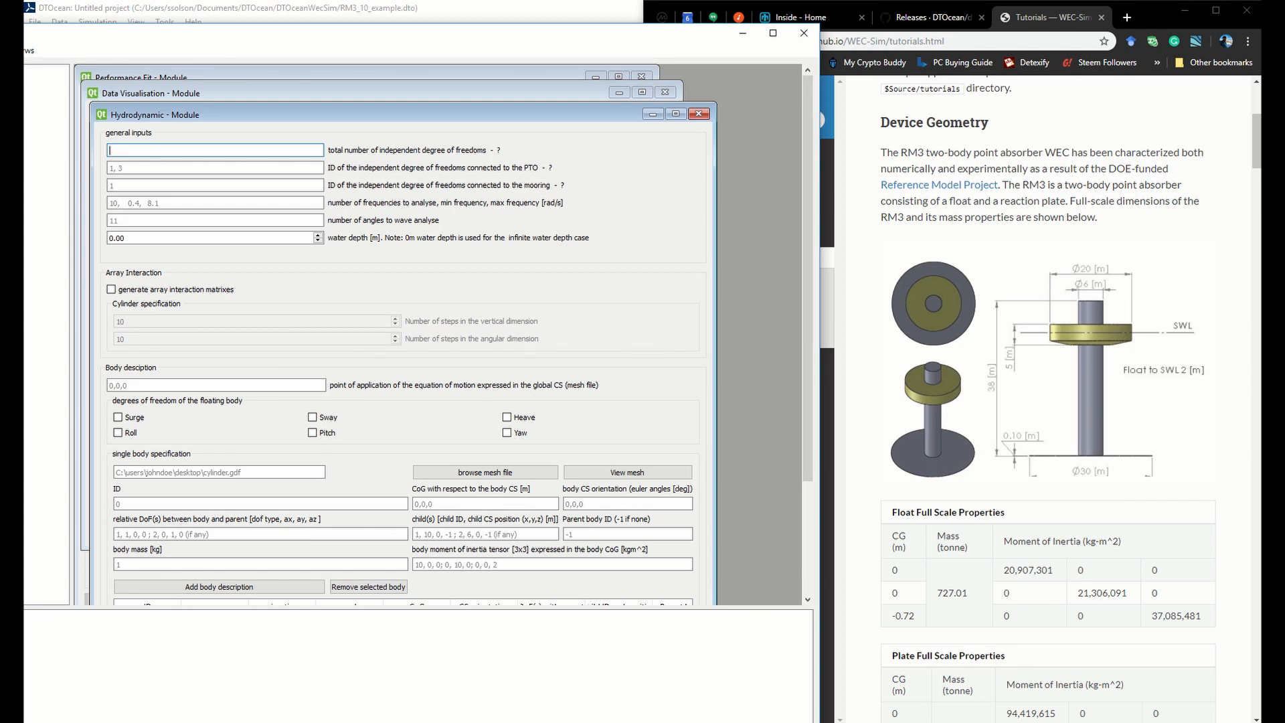
Switch to File Explorer, open rigidbody.png from the Pictures folder in Photos, and enlarge the rigid body diagram
key("alt+Tab")
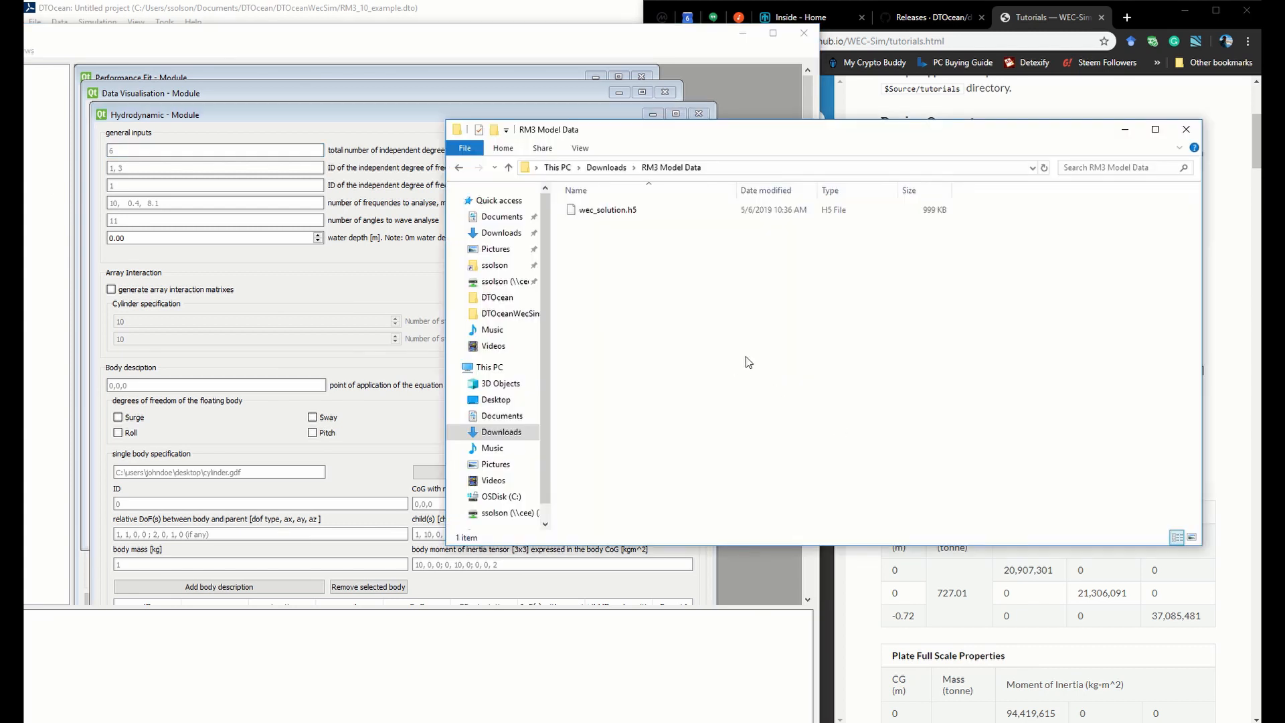
left_click(518, 464)
double_click(762, 241)
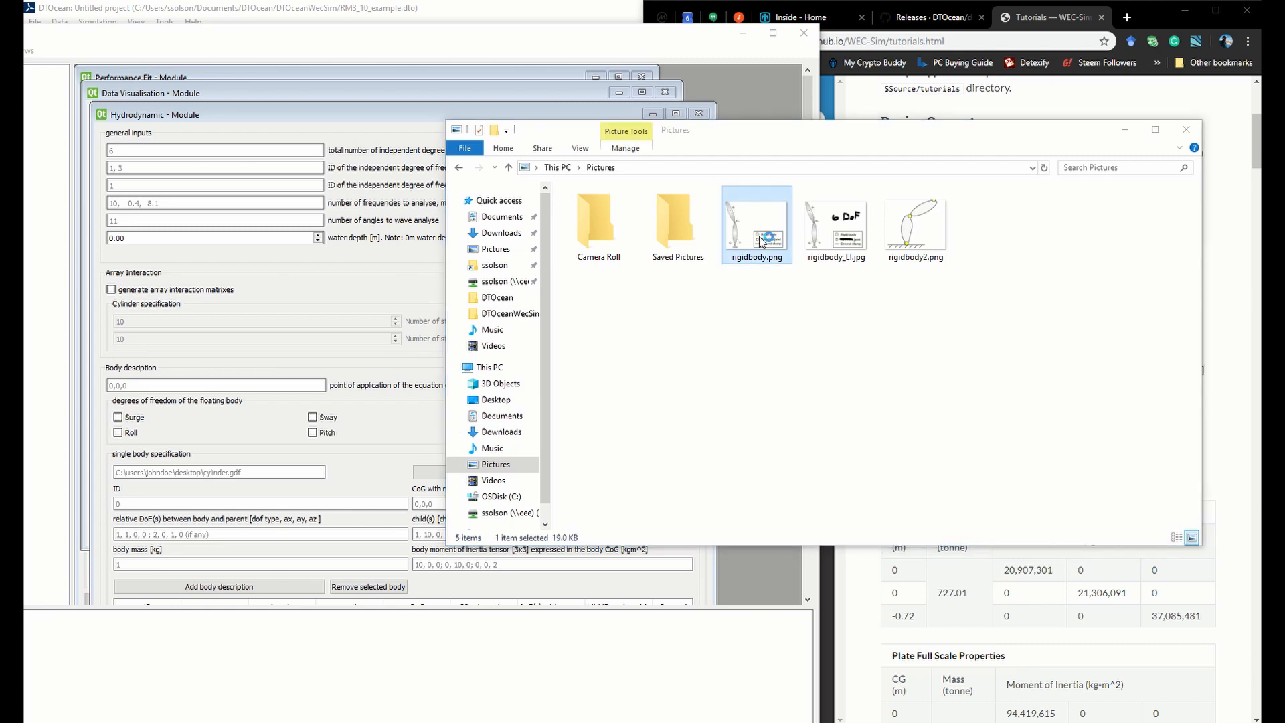
left_click(1130, 134)
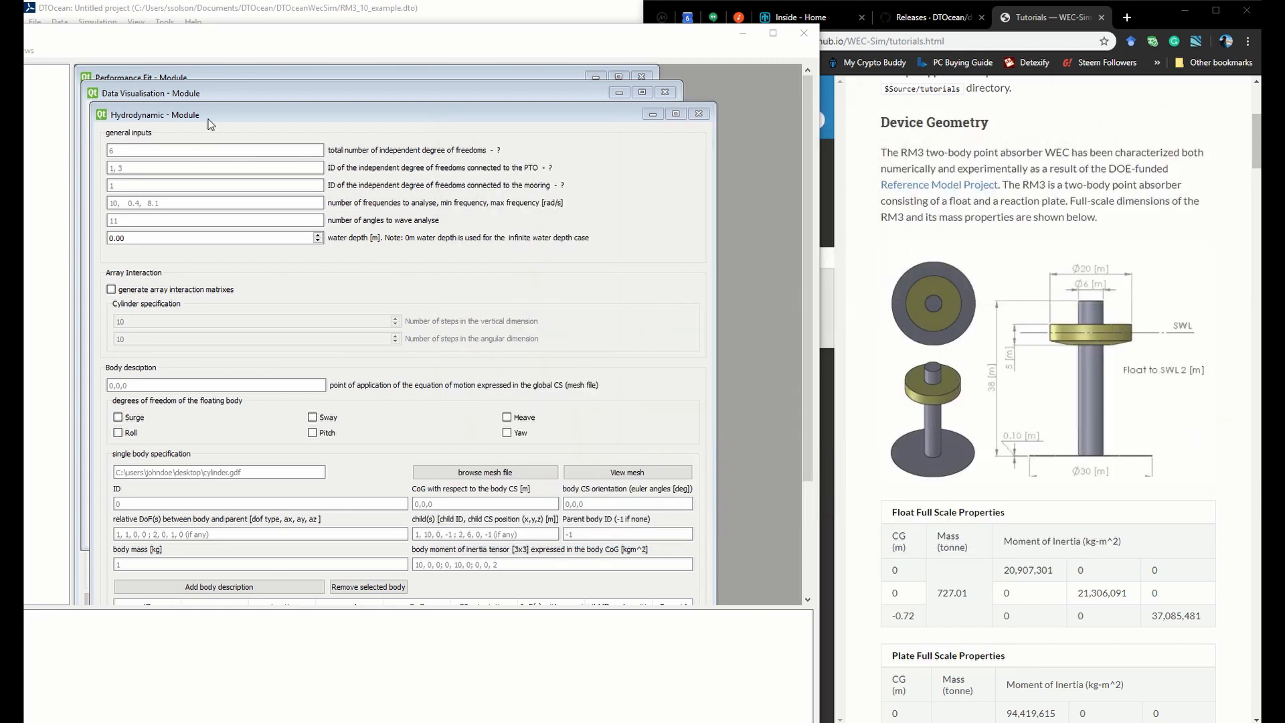
left_click_drag(24, 111, 966, 80)
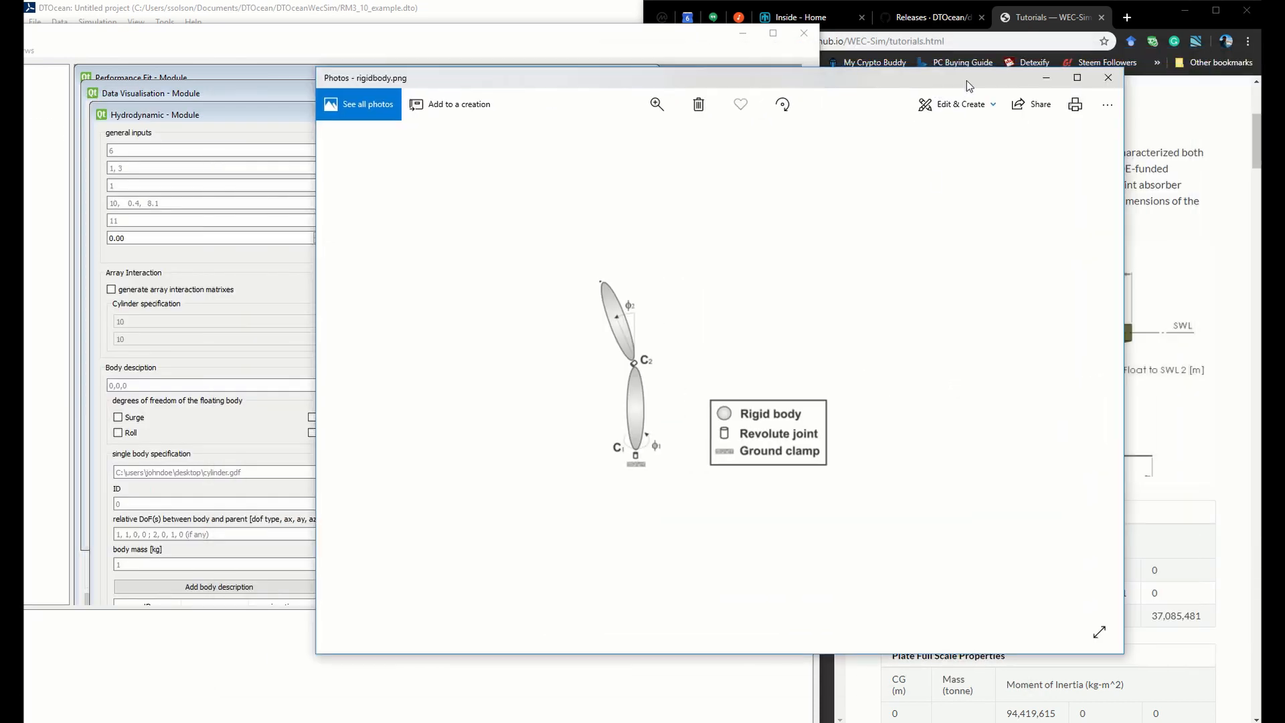
scroll(706, 456, "up", 2)
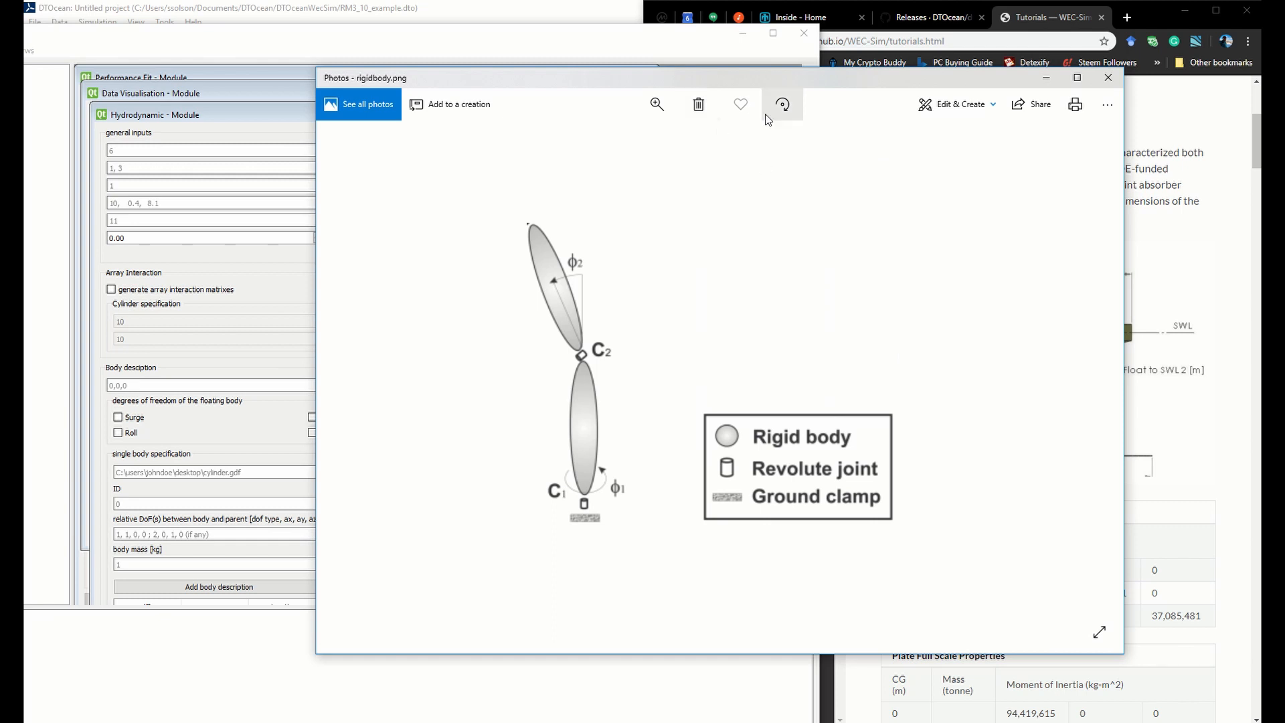
Draw on the rigid body diagram with a black ballpoint pen, striking out "Revolute" in the legend's joint entry
left_click(955, 104)
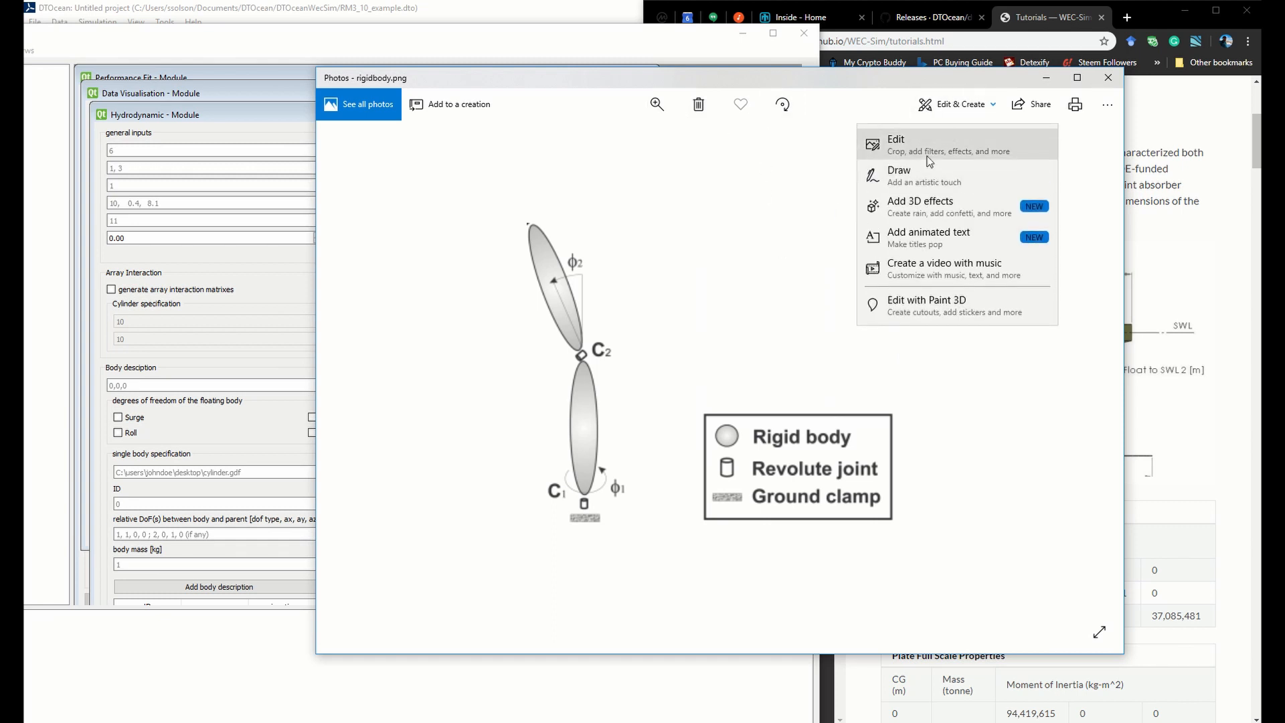
left_click(929, 173)
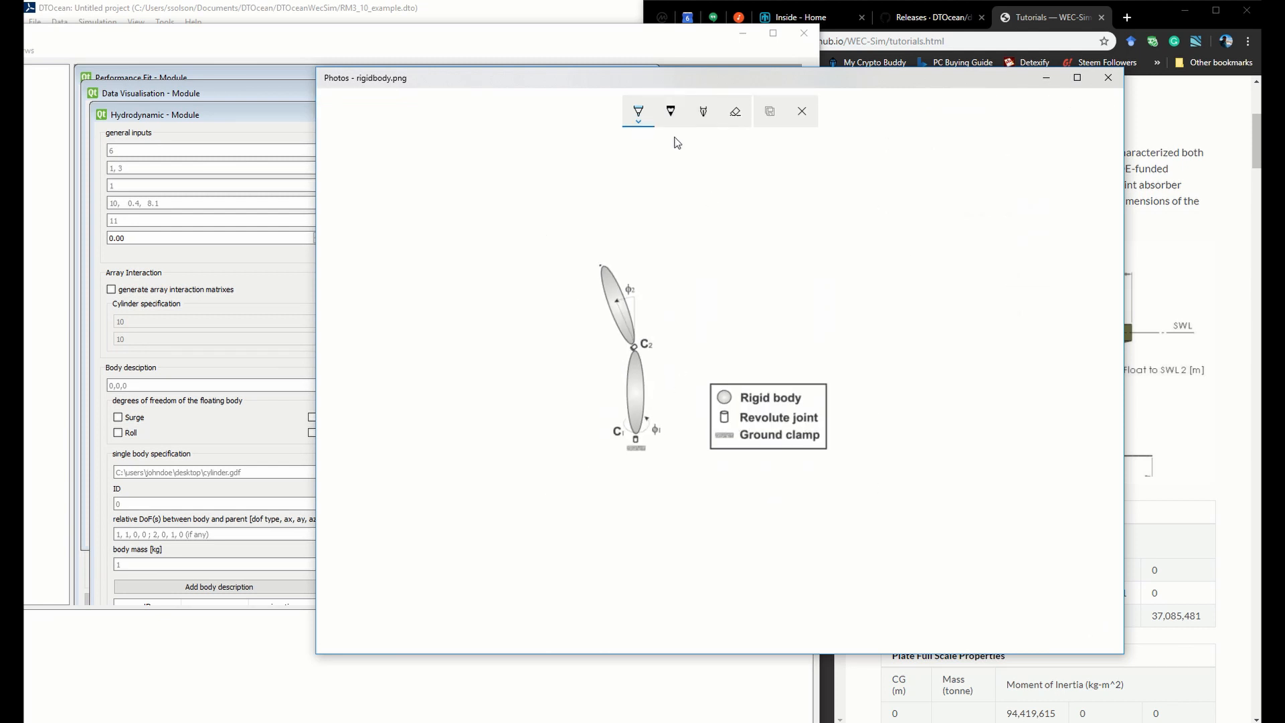
left_click(639, 113)
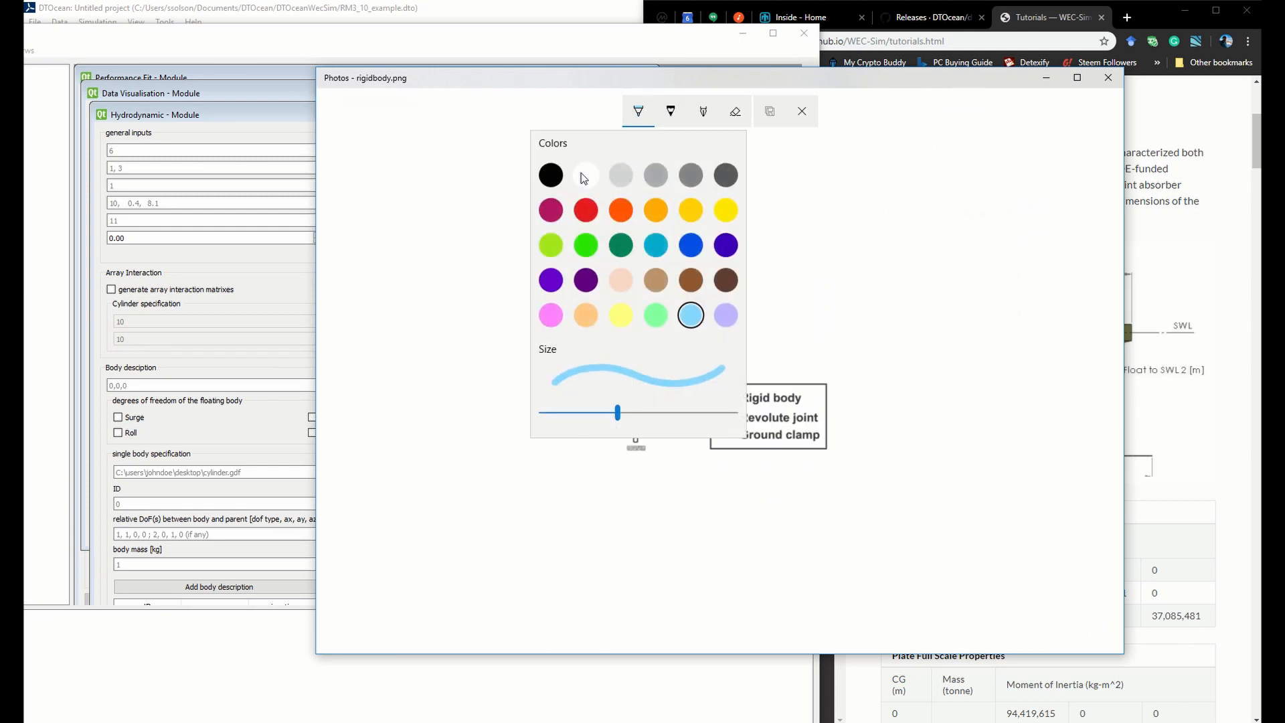
left_click(551, 174)
left_click(738, 416)
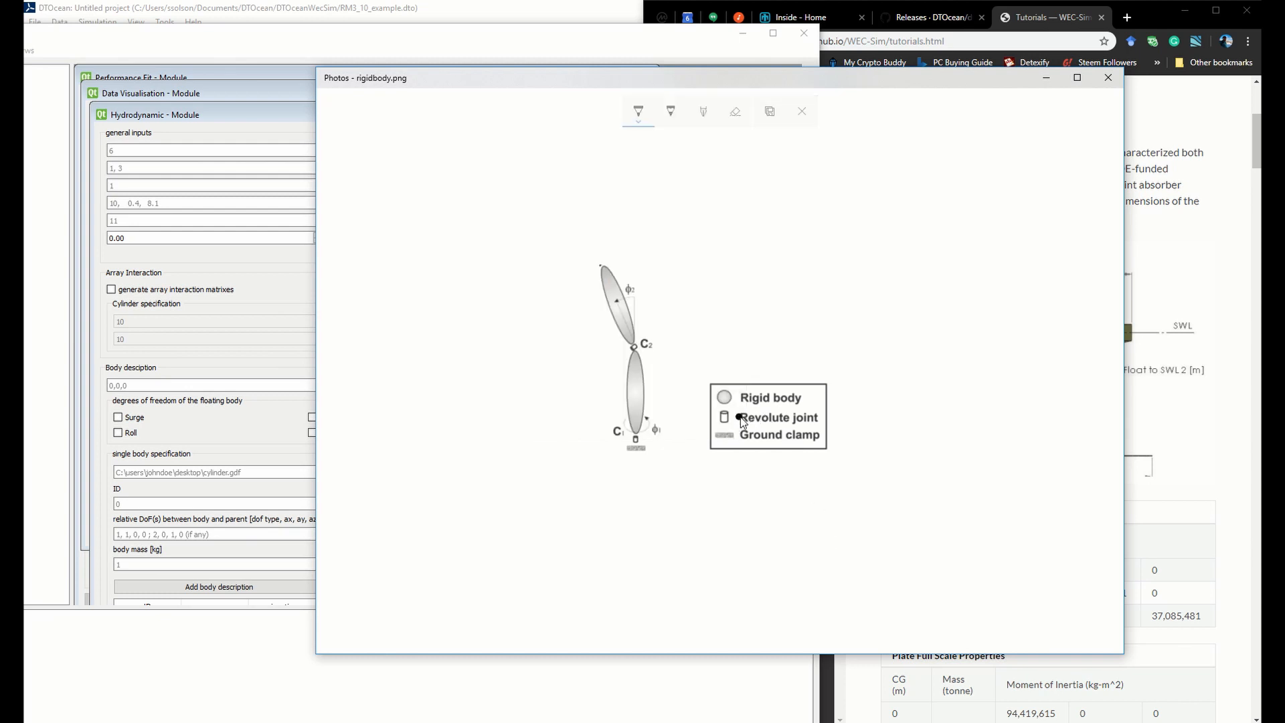
left_click_drag(739, 417, 793, 418)
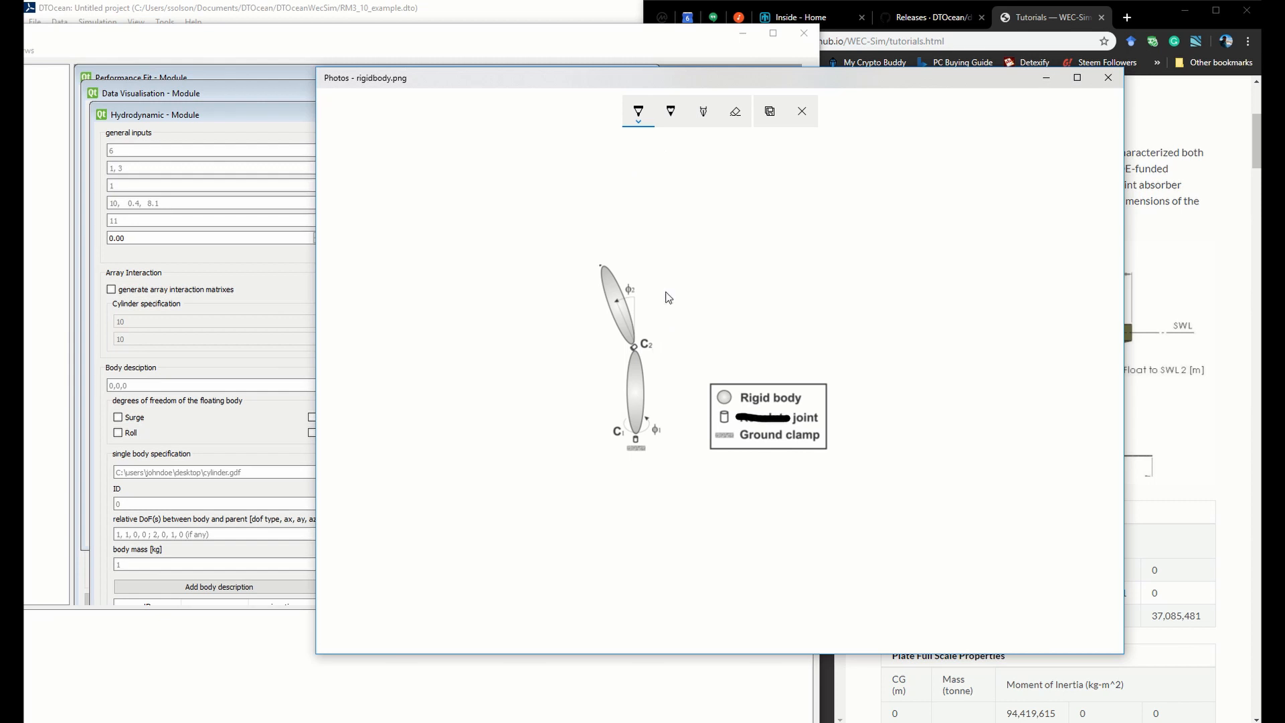
Handwrite "6 DoF" in black with the calligraphy pen above the legend
left_click(702, 112)
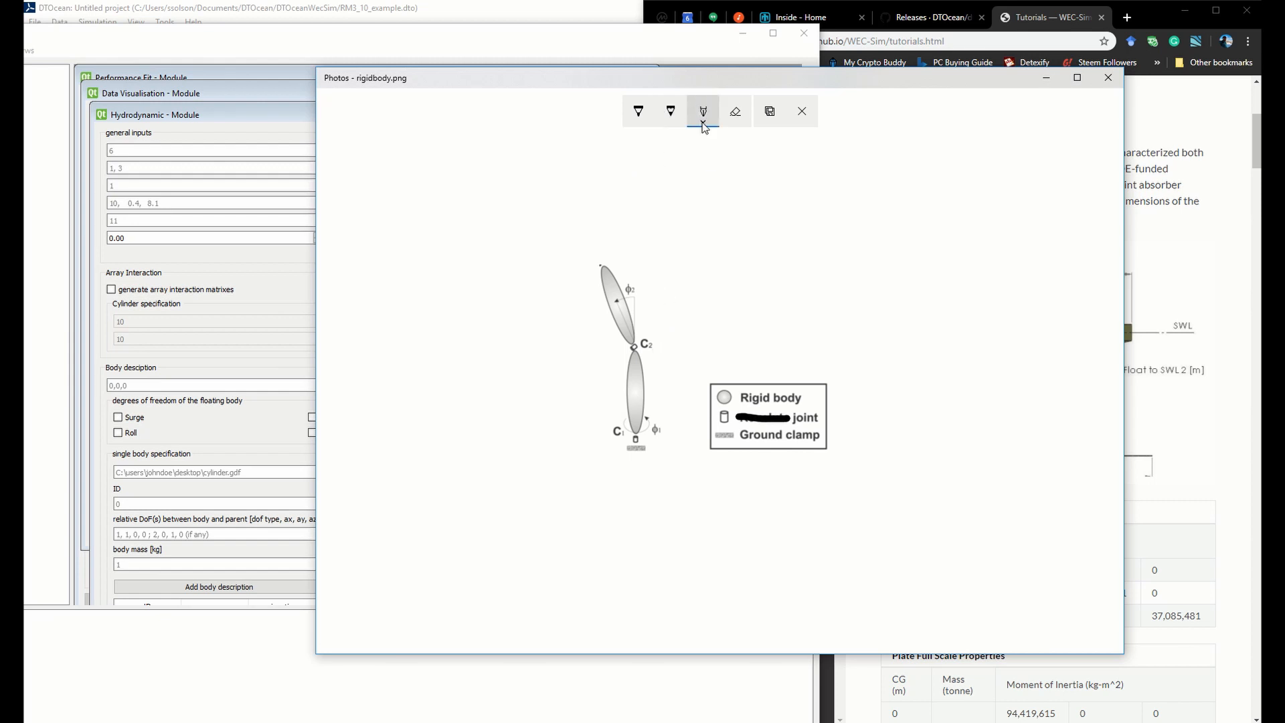
left_click(703, 123)
left_click(618, 176)
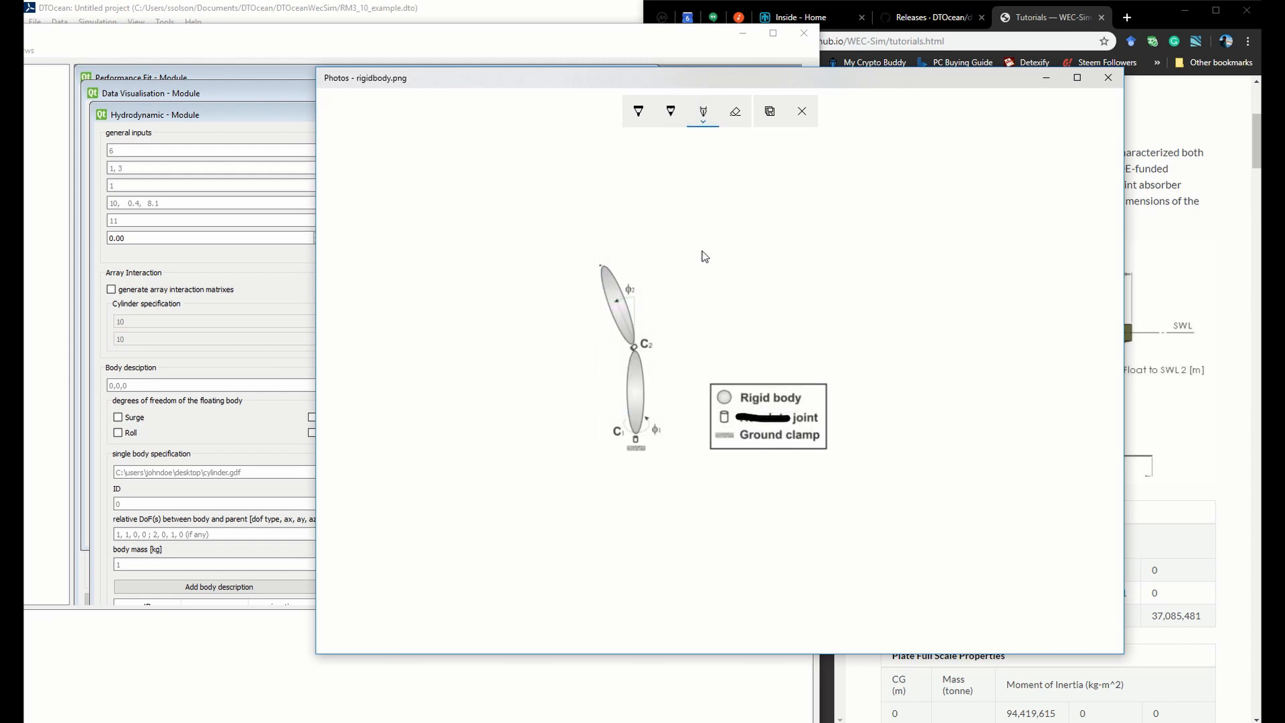
mouse_move(701, 271)
left_mouse_down()
mouse_move(703, 300)
mouse_move(714, 295)
mouse_move(697, 290)
mouse_move(740, 285)
mouse_move(739, 298)
mouse_move(769, 283)
mouse_move(777, 298)
mouse_move(794, 270)
mouse_move(792, 284)
left_mouse_up()
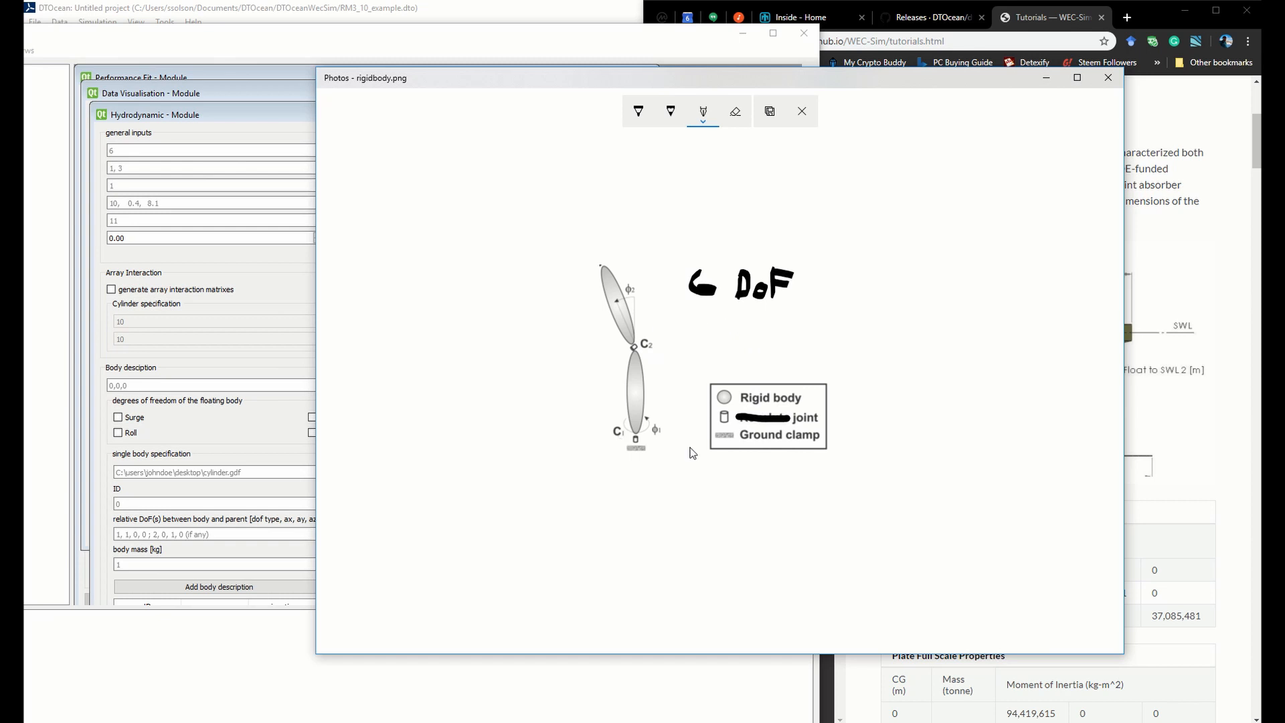
With a blue ballpoint pen, strike out "Ground clamp", write "SW" and underline the lower body's base, and save the annotated diagram as a copy
left_click(639, 115)
left_click(639, 114)
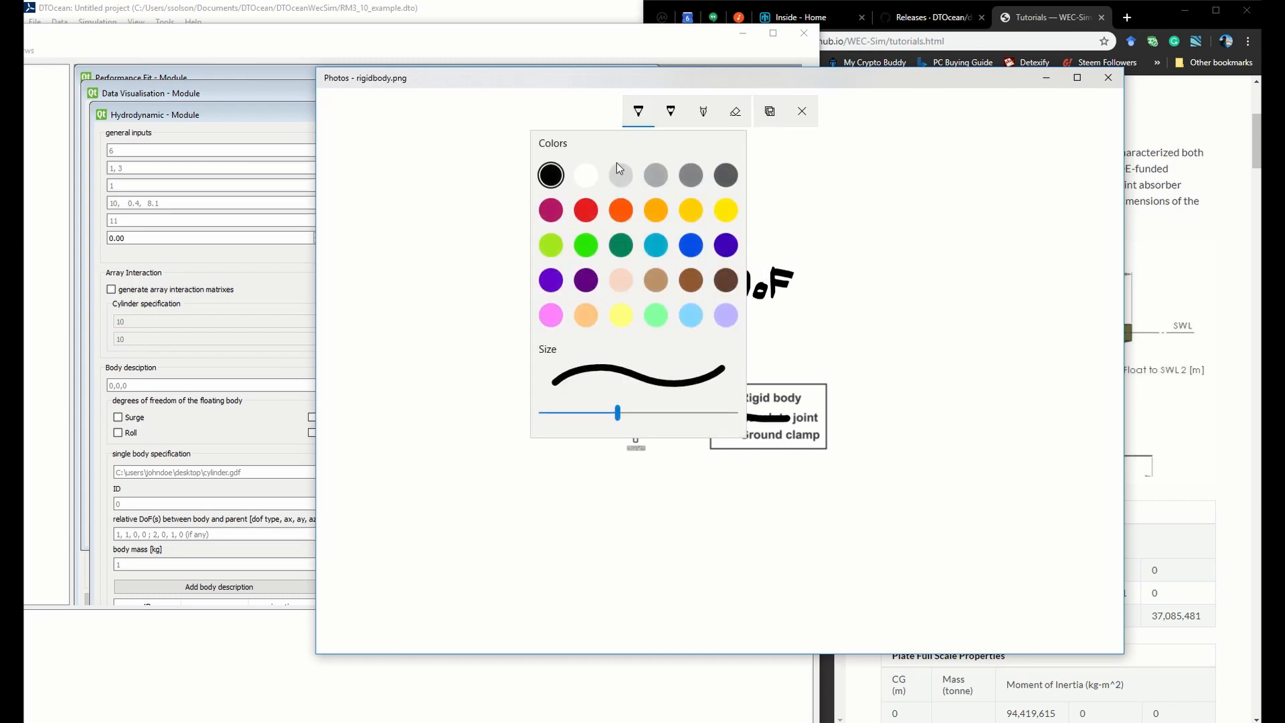
left_click(692, 249)
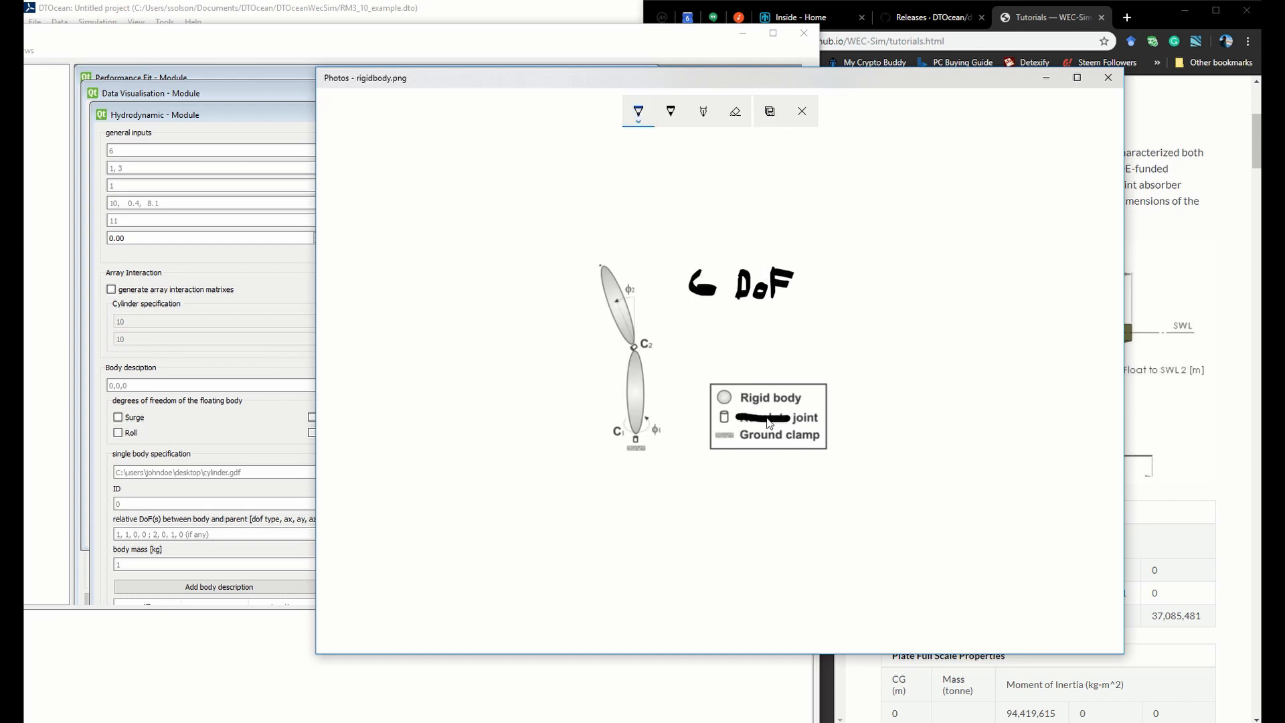
left_click_drag(740, 435, 821, 436)
left_click_drag(760, 453, 753, 457)
mouse_move(714, 319)
left_mouse_down()
mouse_move(701, 340)
mouse_move(755, 313)
left_mouse_up()
left_click_drag(611, 447, 667, 449)
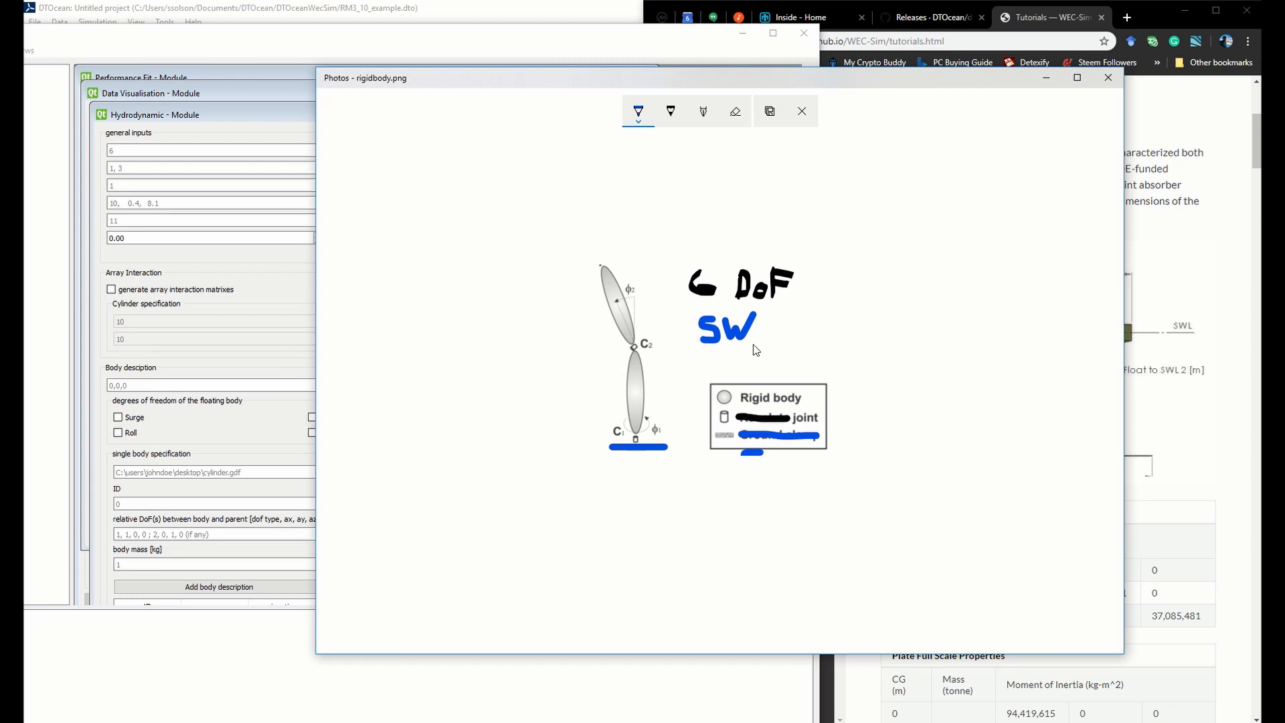
left_click(773, 111)
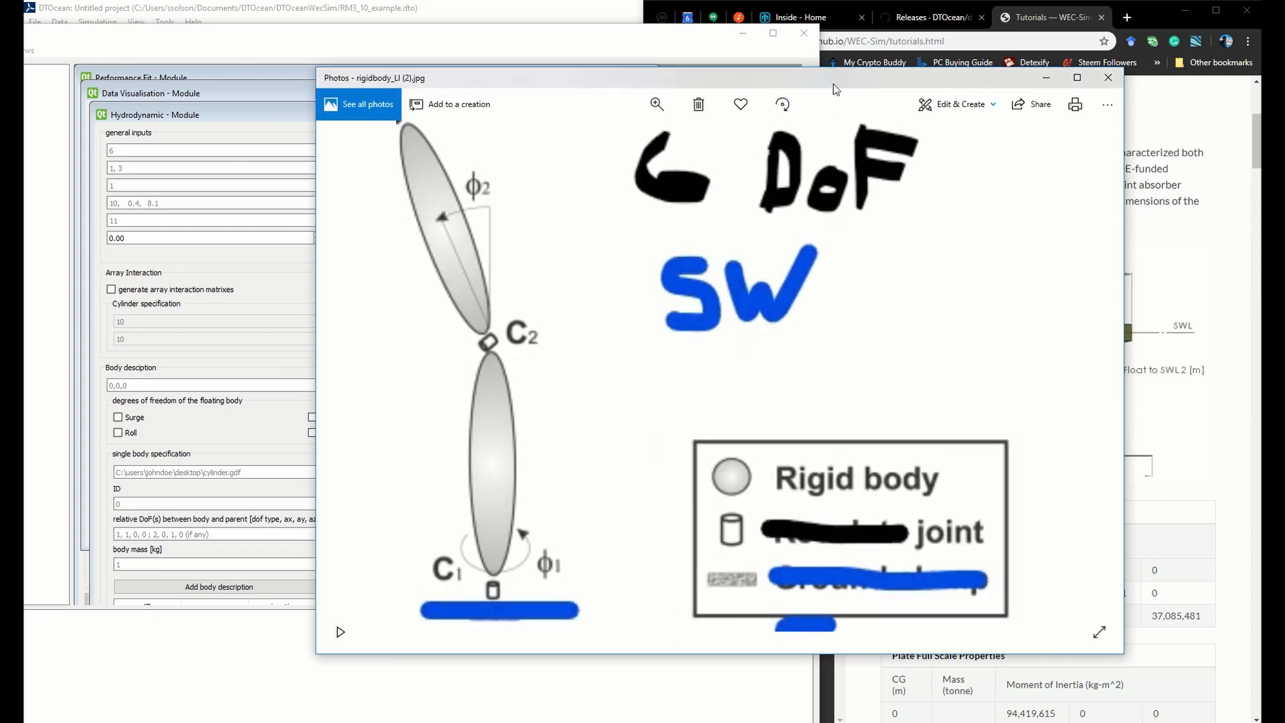
Narrow the annotated diagram's window and place it over the Hydrodynamic module, keeping the tutorial's device geometry in view
left_click_drag(833, 83, 619, 336)
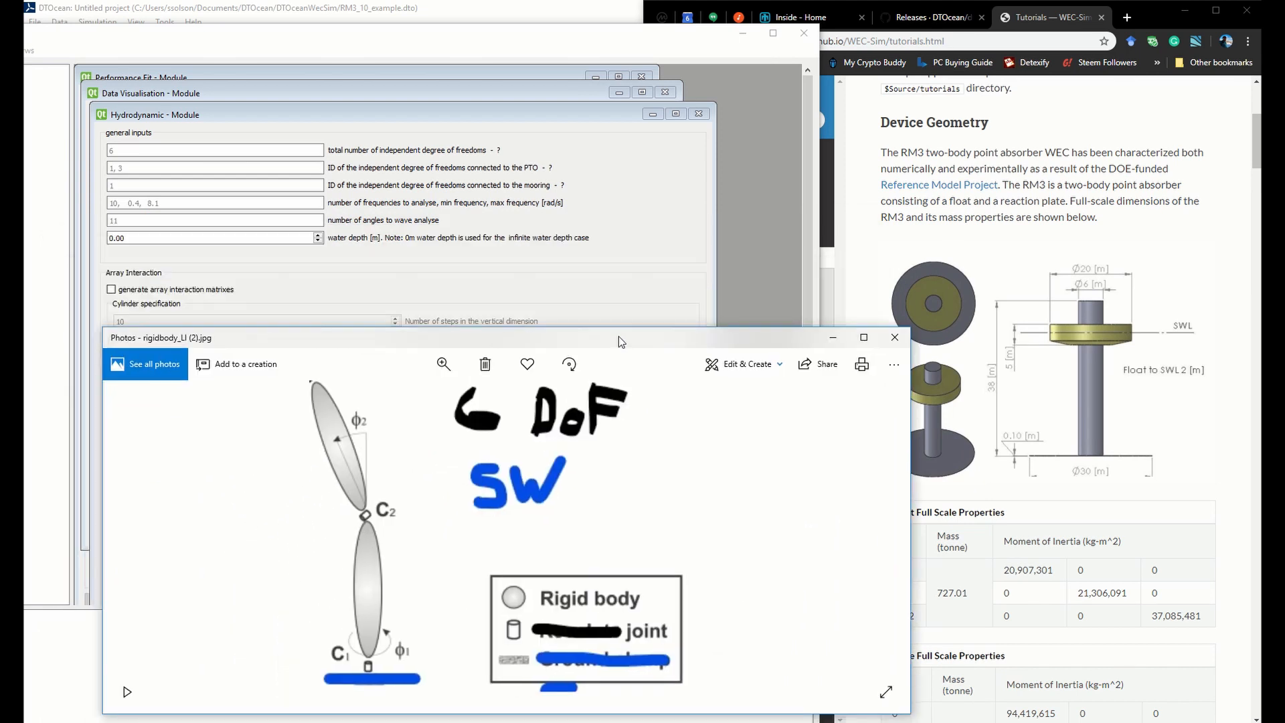
left_click_drag(912, 561, 701, 561)
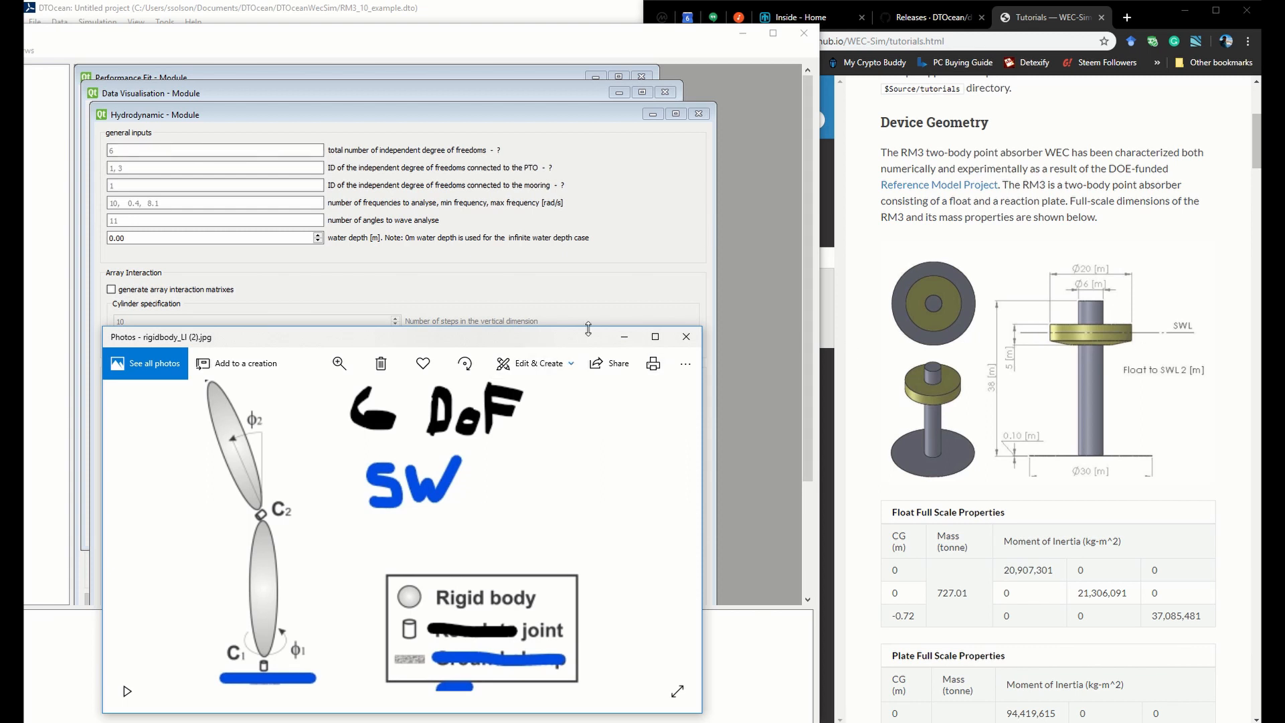
left_click_drag(562, 338, 647, 208)
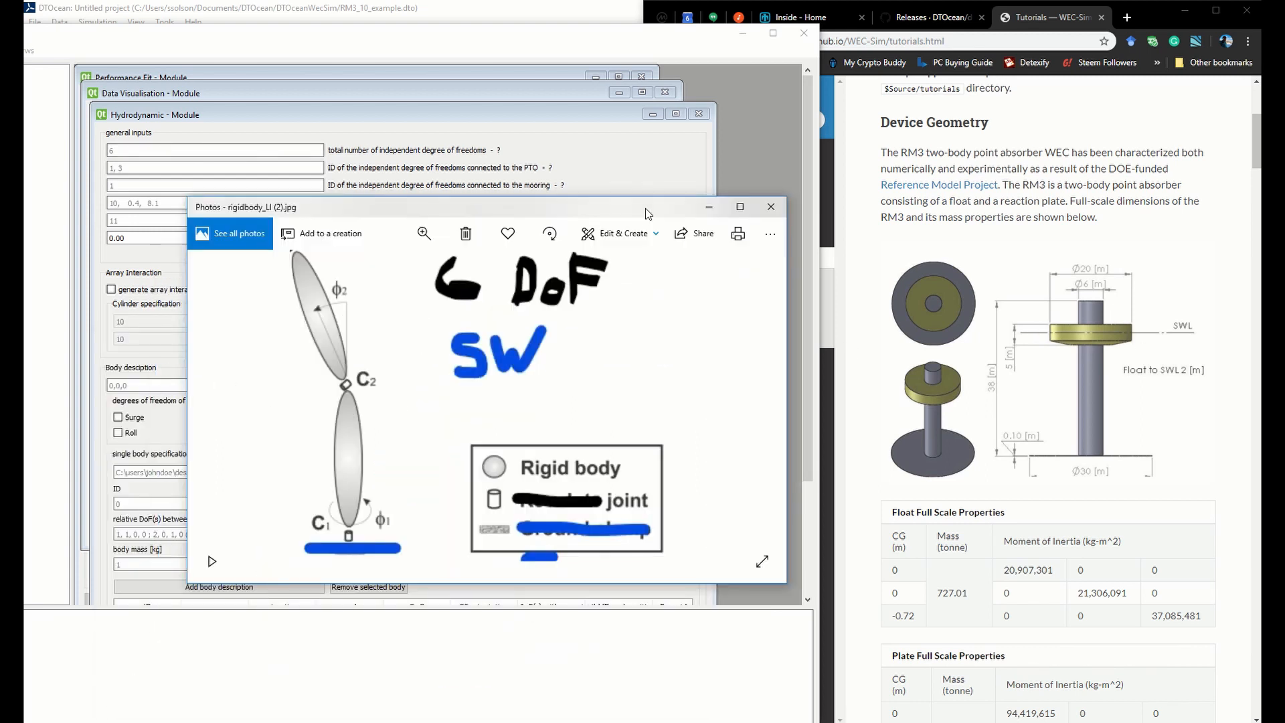
Rotate the annotated diagram through a full turn in 90-degree increments
left_click(550, 246)
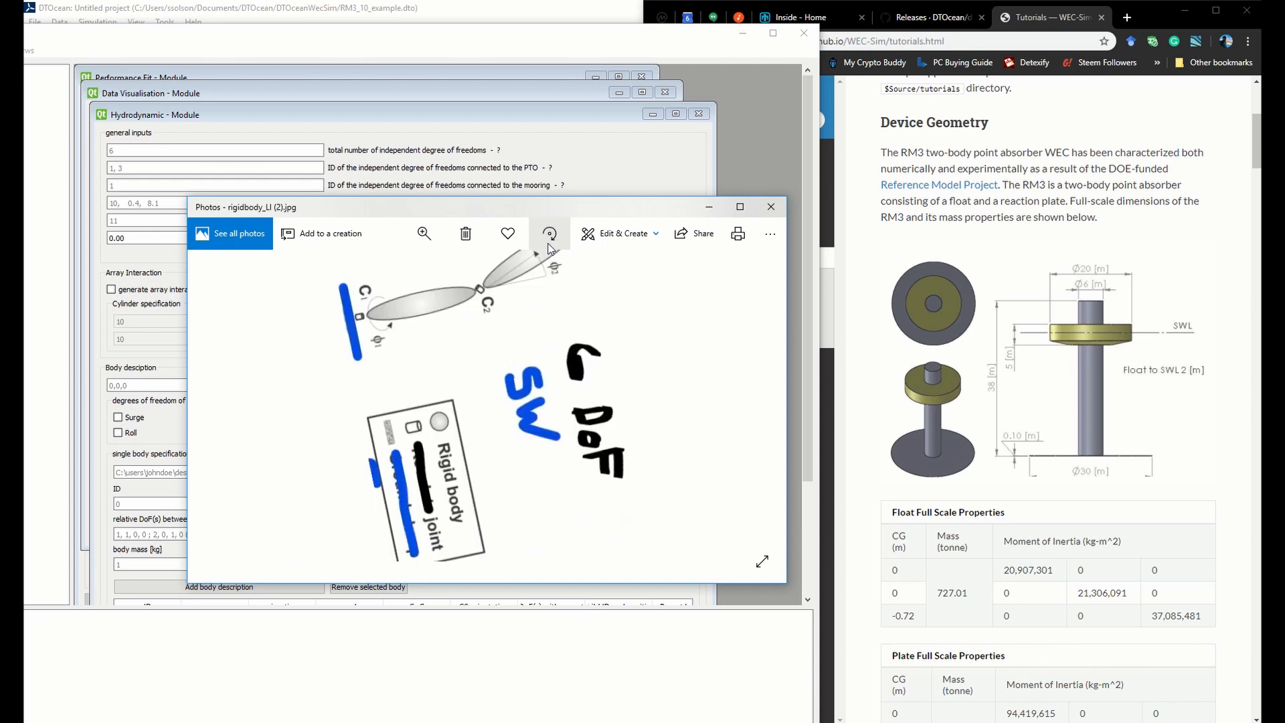
left_click(551, 246)
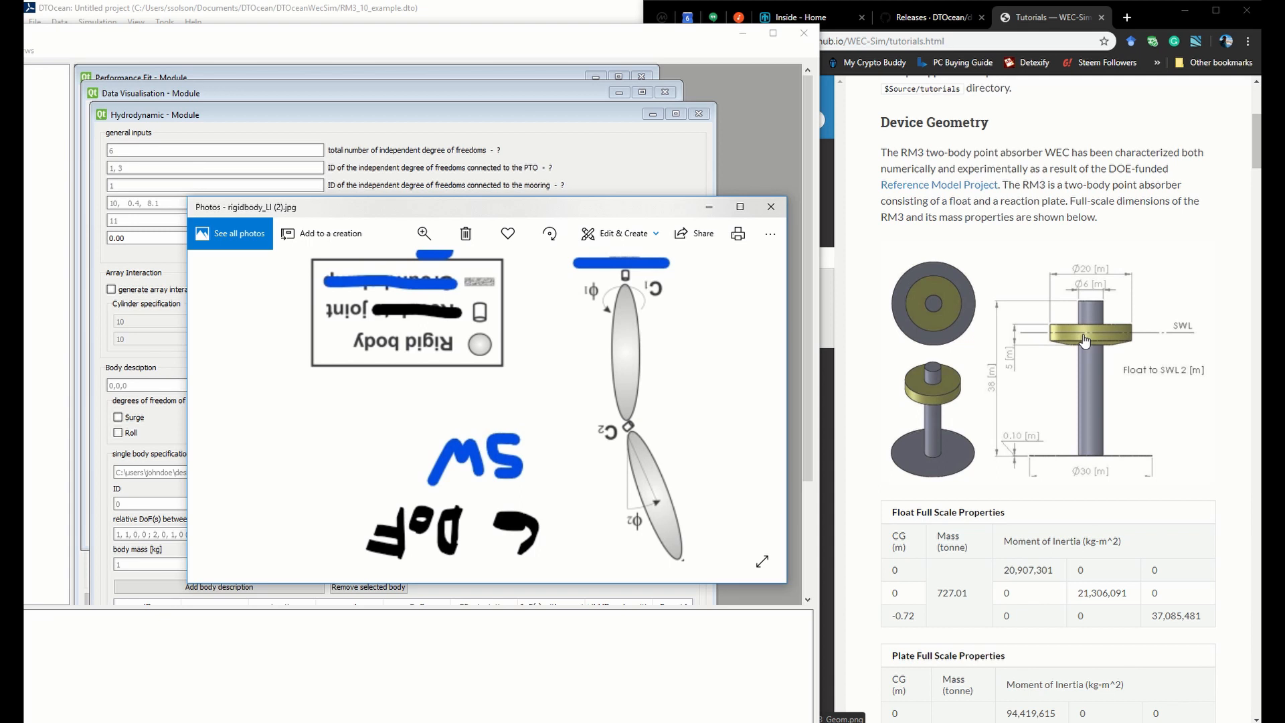
left_click(549, 238)
left_click(549, 238)
In the Hydrodynamic module, set the total number of independent degrees of freedom to 7 and the PTO-connected degree of freedom ID to 7
left_click_drag(606, 210, 621, 292)
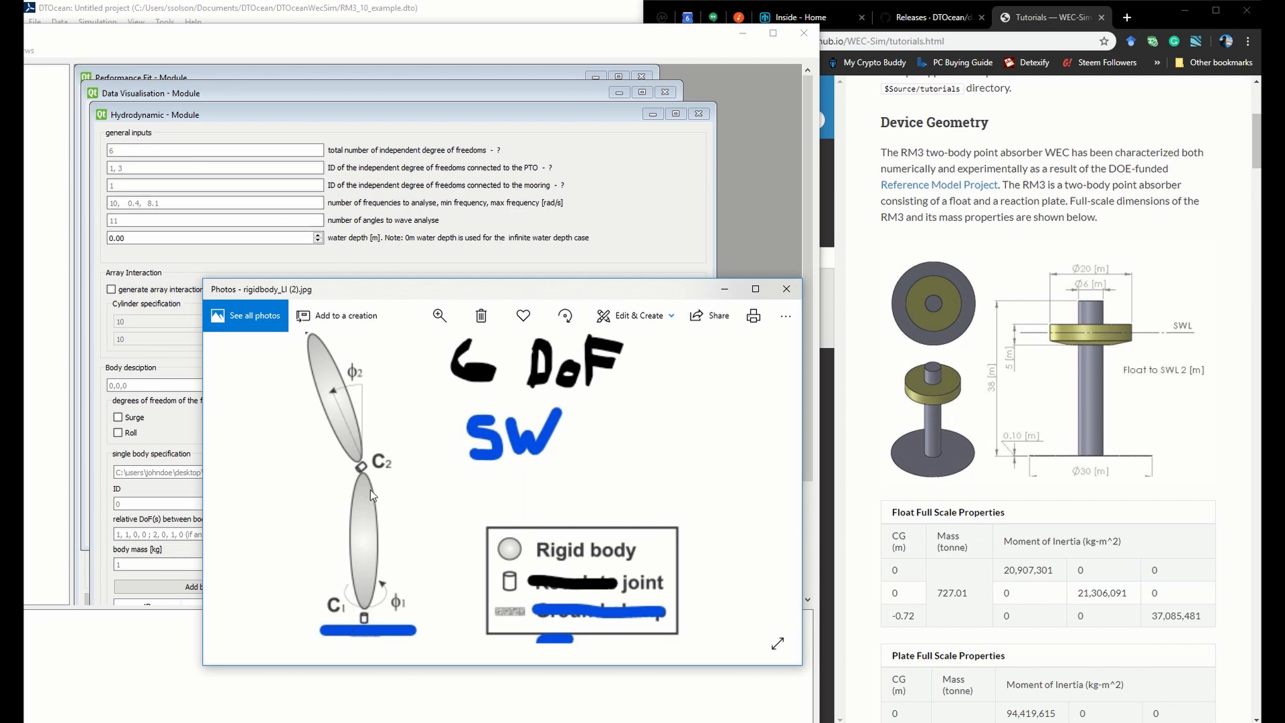
left_click(278, 150)
key("BackSpace")
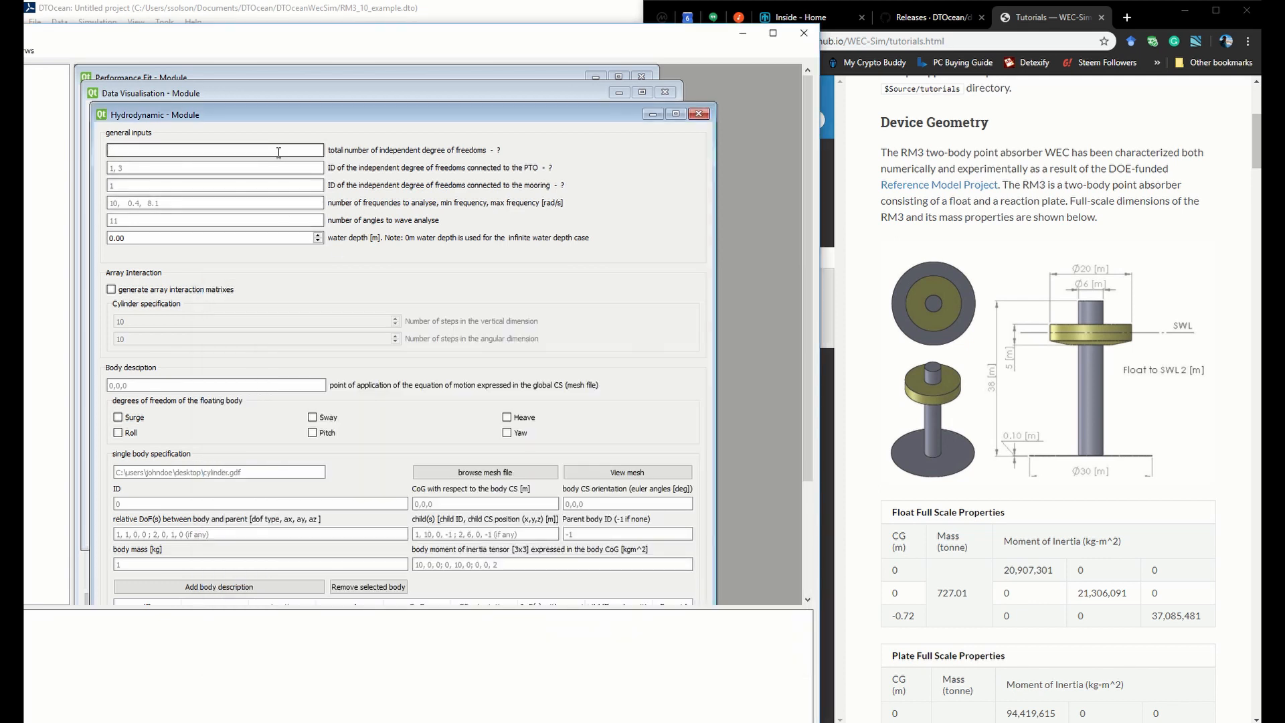
type("7")
left_click(278, 169)
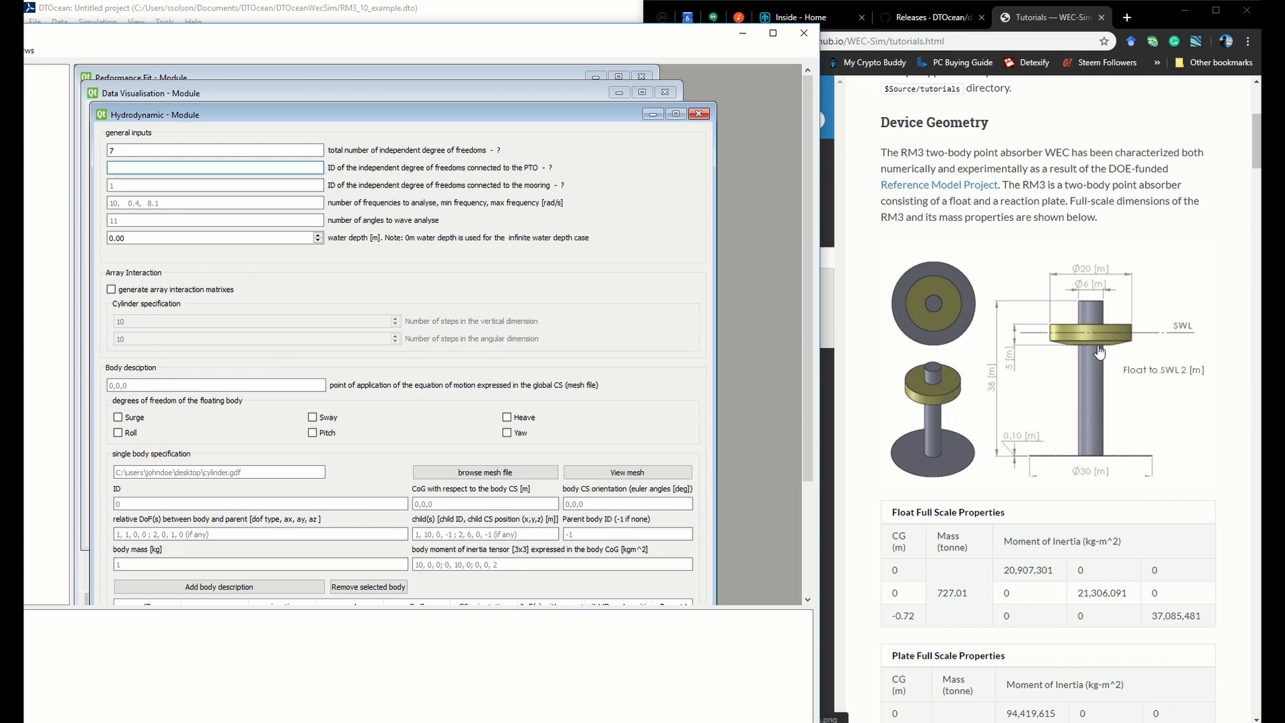
type("7")
Set the mooring-connected degree of freedom IDs to 1,2,6 and activate the frequency count and range input
left_click(268, 185)
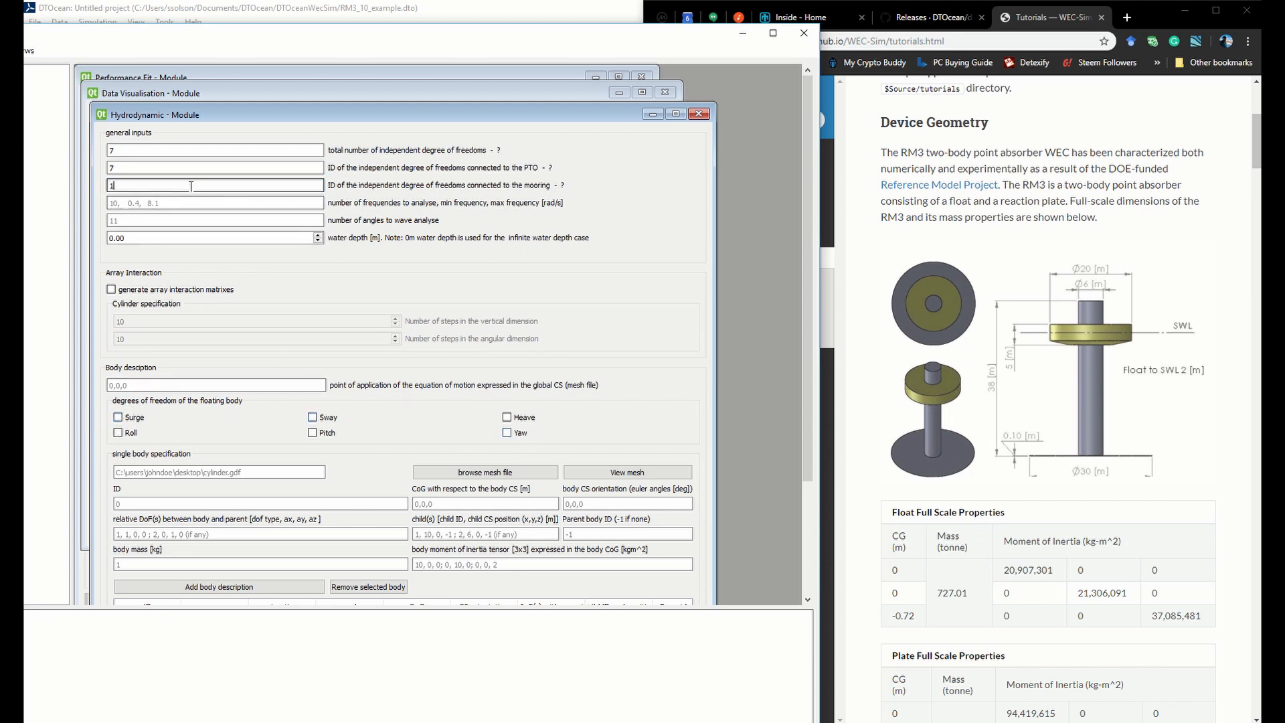
type(",2,6")
left_click(235, 202)
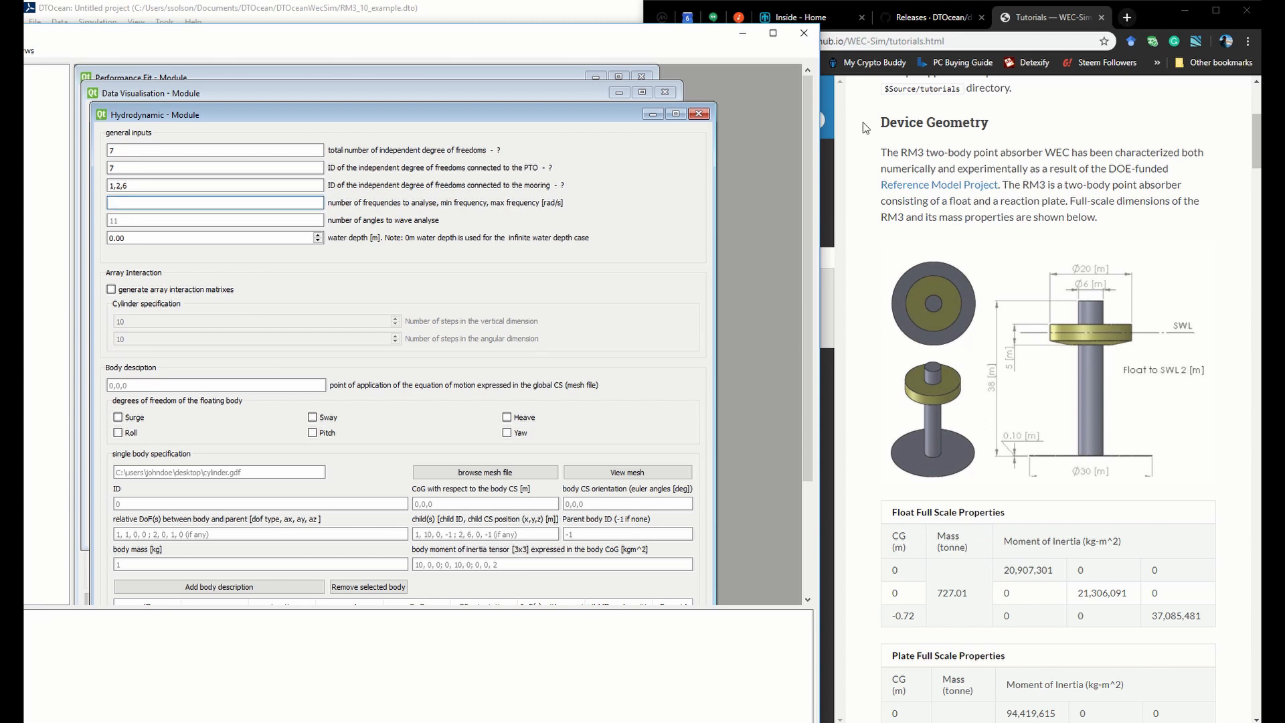
Switch to Chrome, search for "wec sim github\" in a new tab, and open the WEC-Sim GitHub repository
left_click(1127, 17)
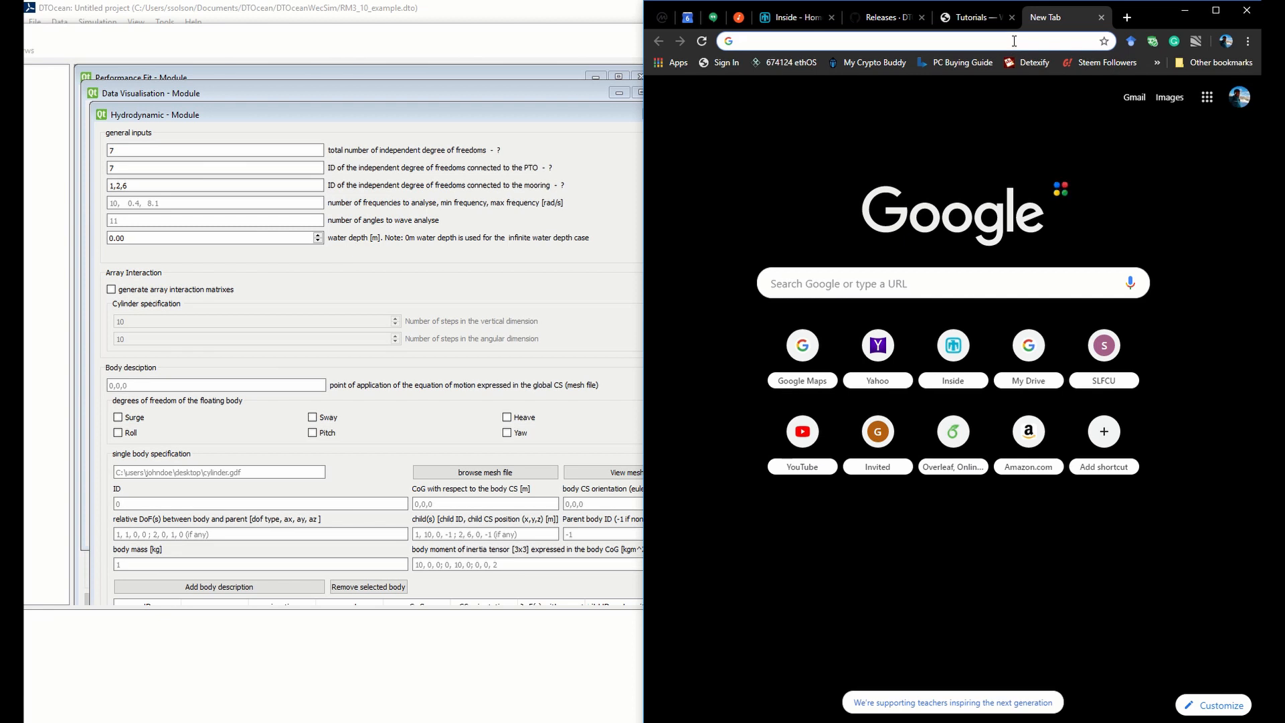
type("wec")
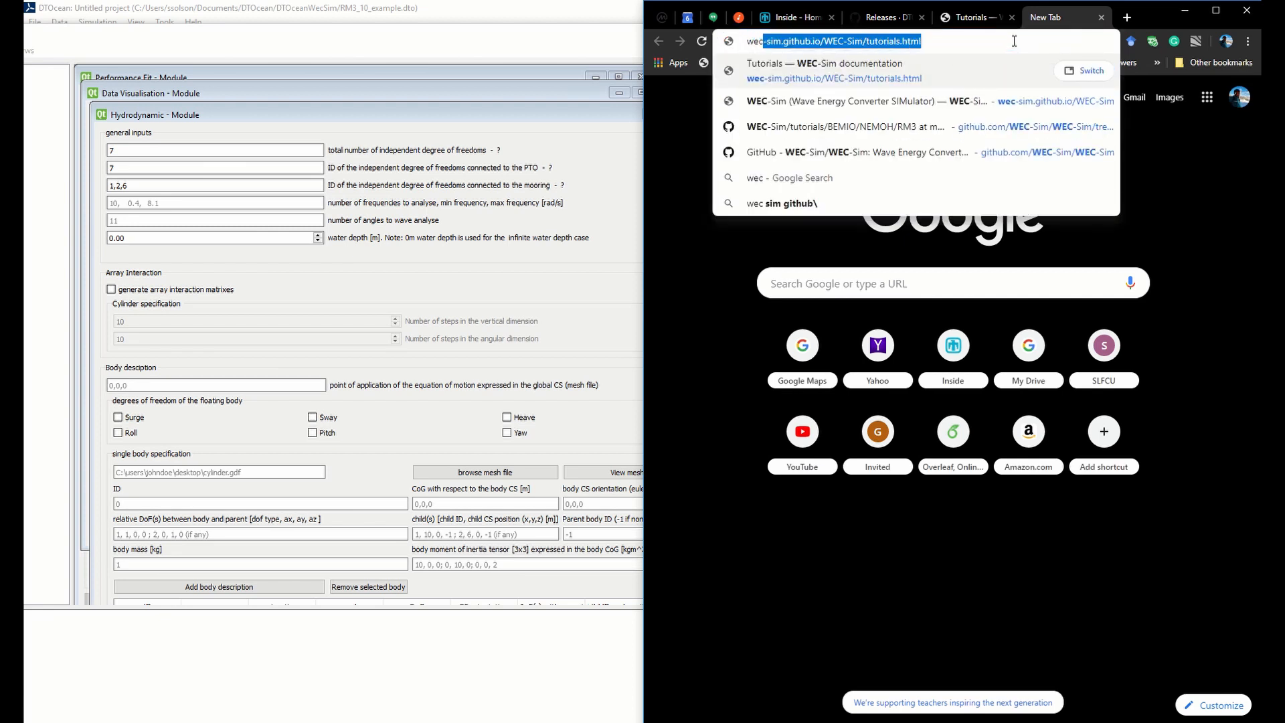
type(" sim")
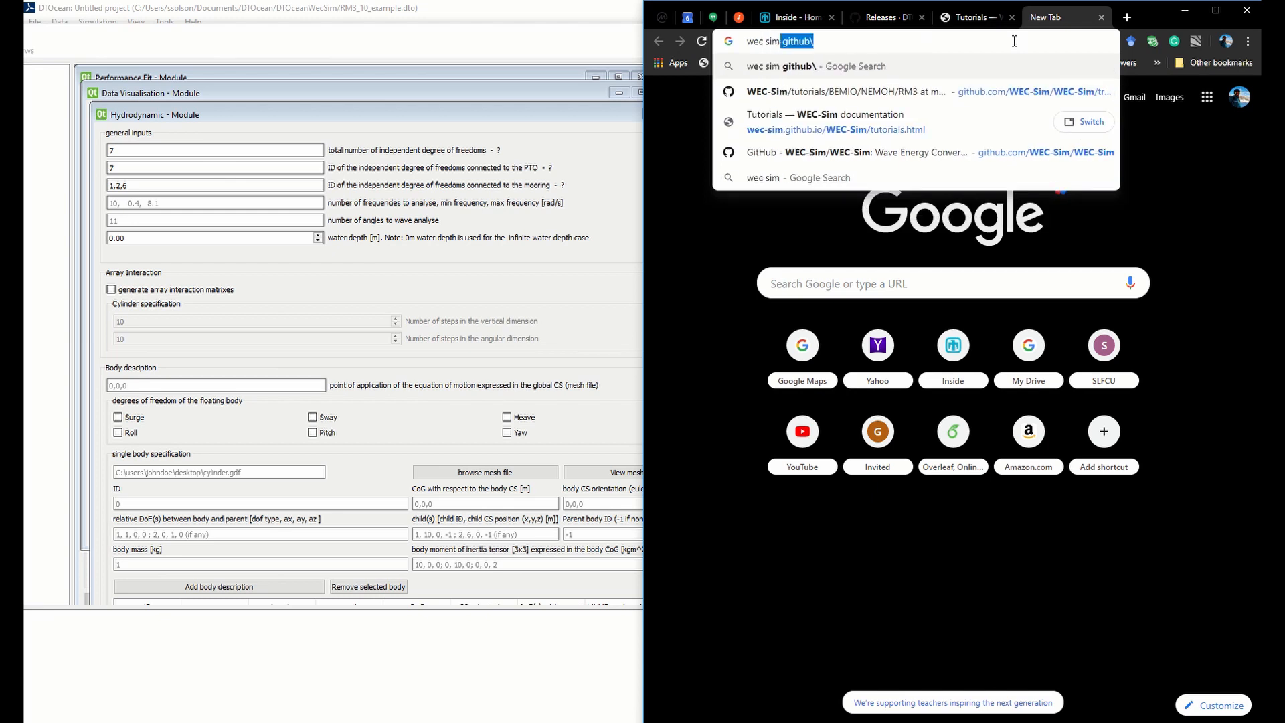
key("Return")
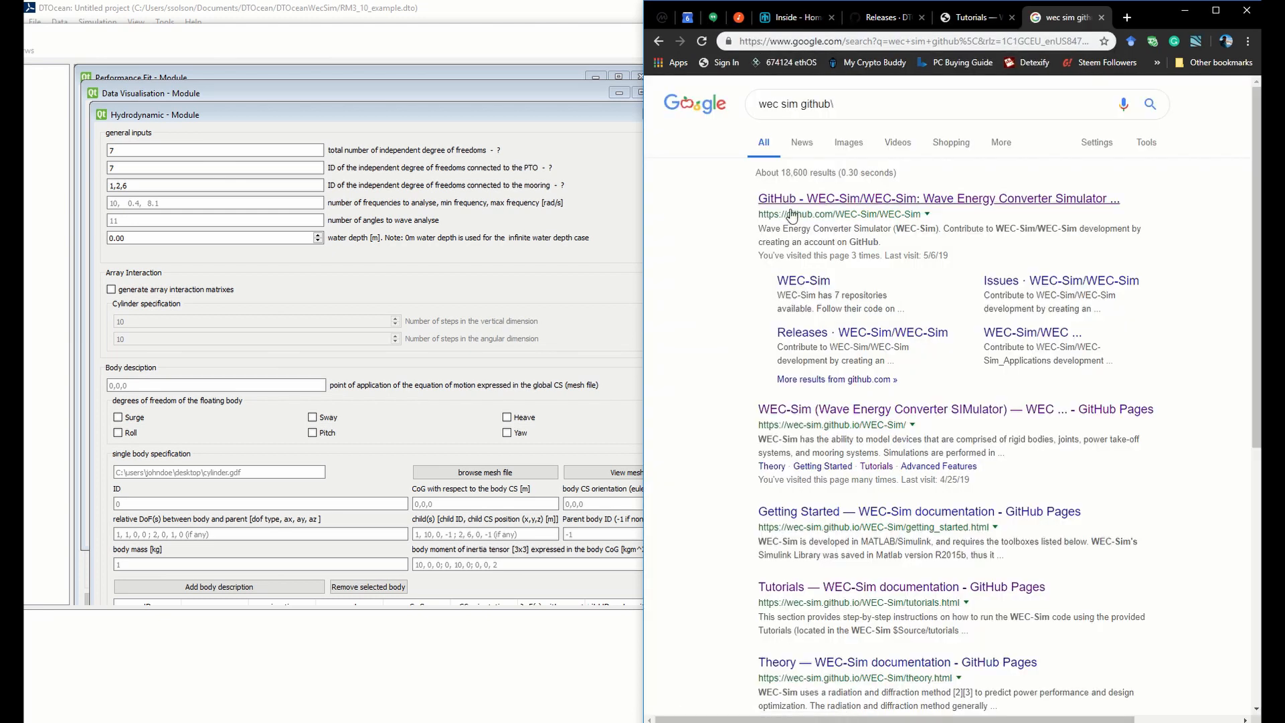
left_click(792, 198)
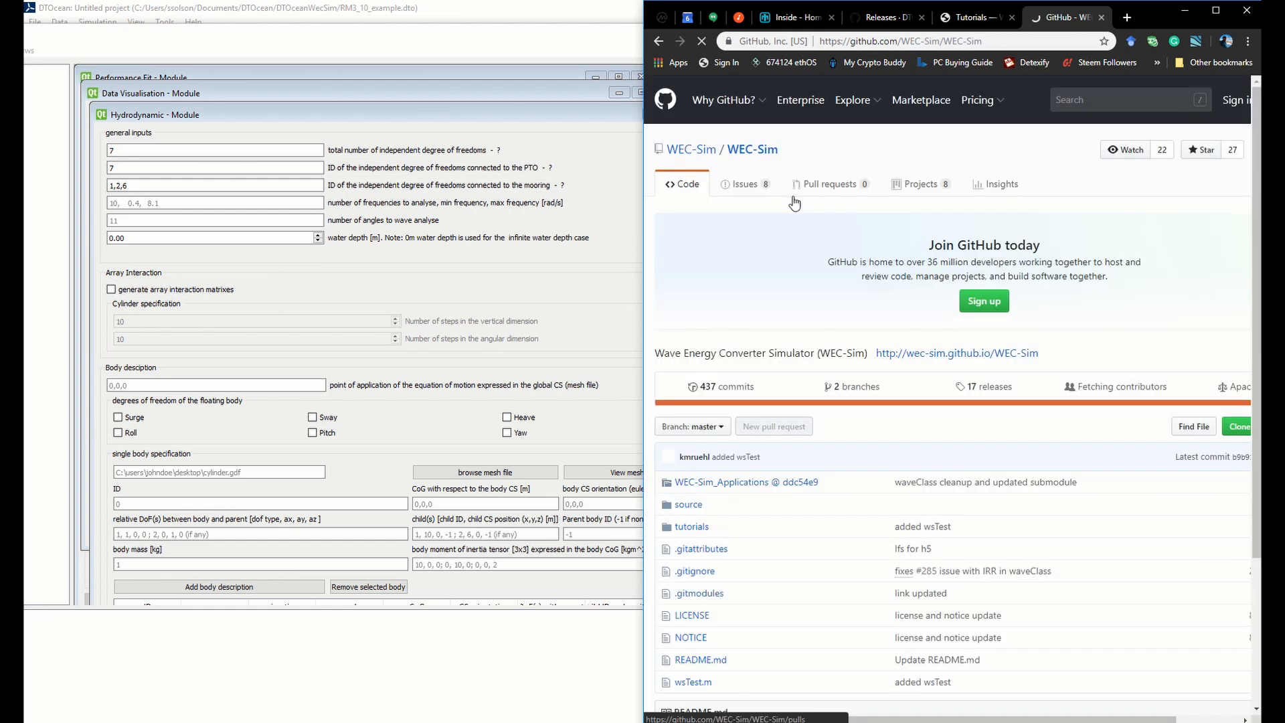
Browse the repository's tutorials and open the RM3 folder under BEMIO/NEMOH
scroll(823, 338, "down", 1)
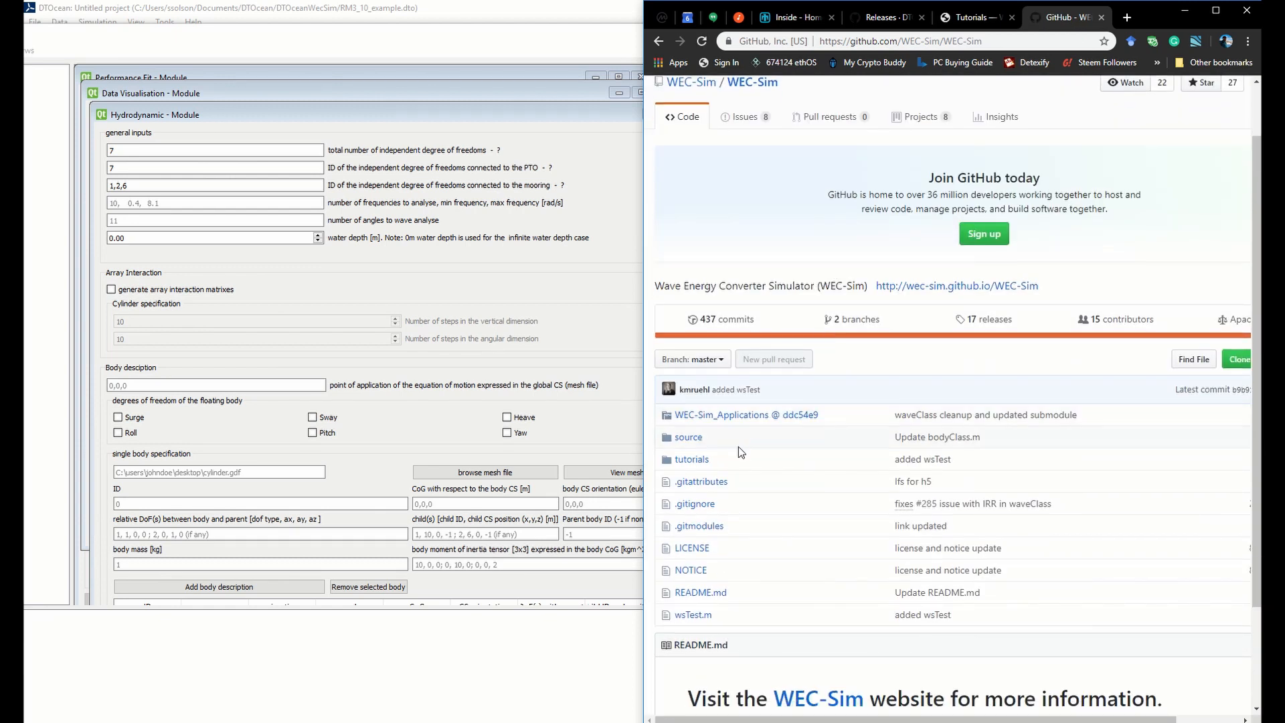
left_click(700, 462)
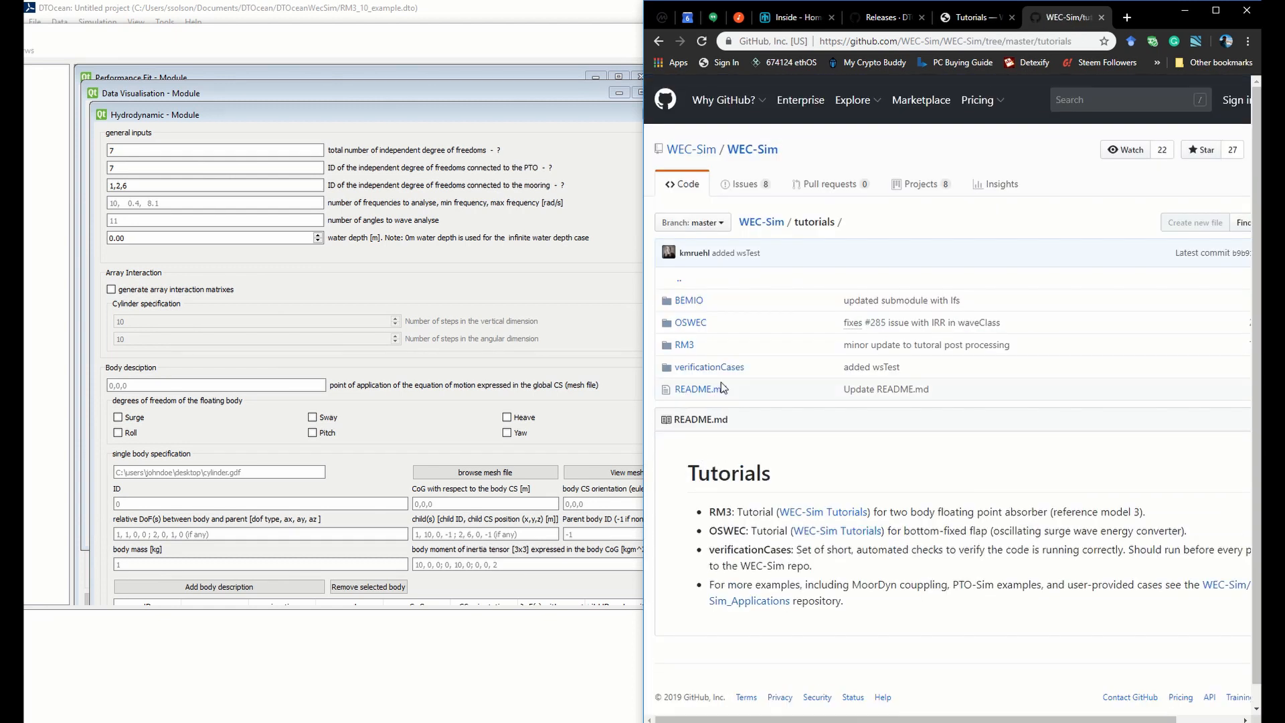
left_click(684, 344)
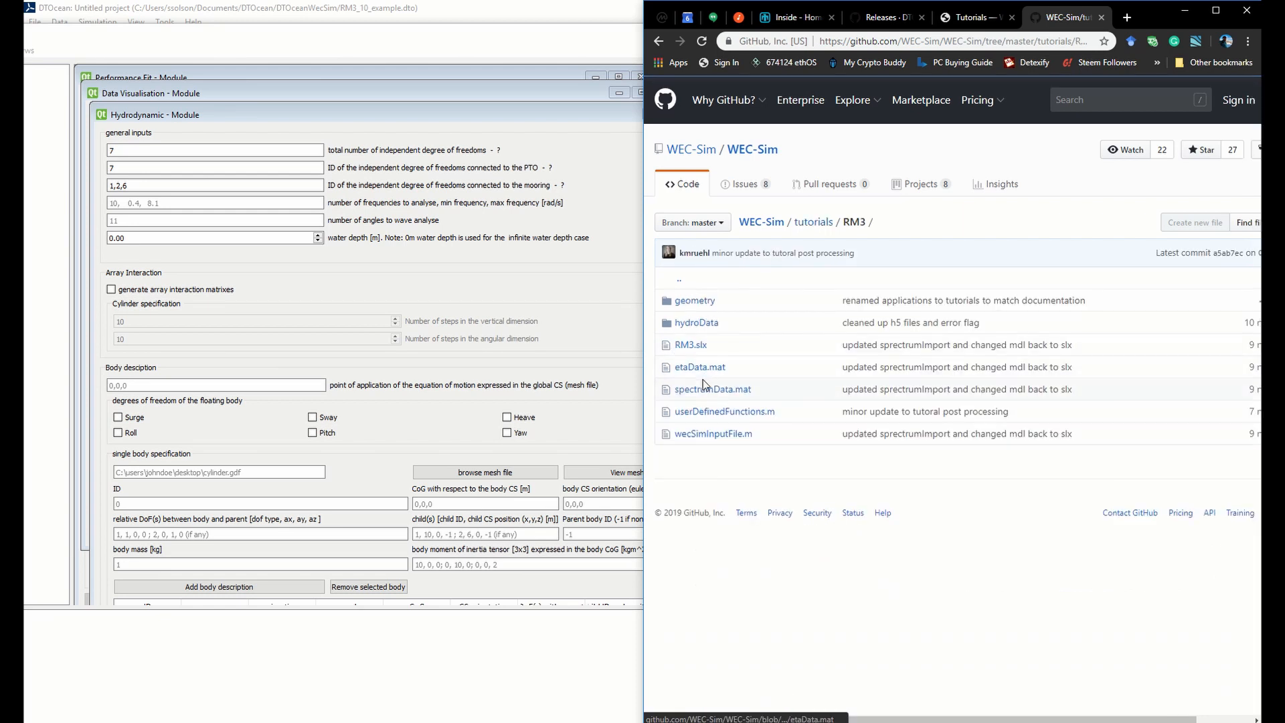
left_click(803, 225)
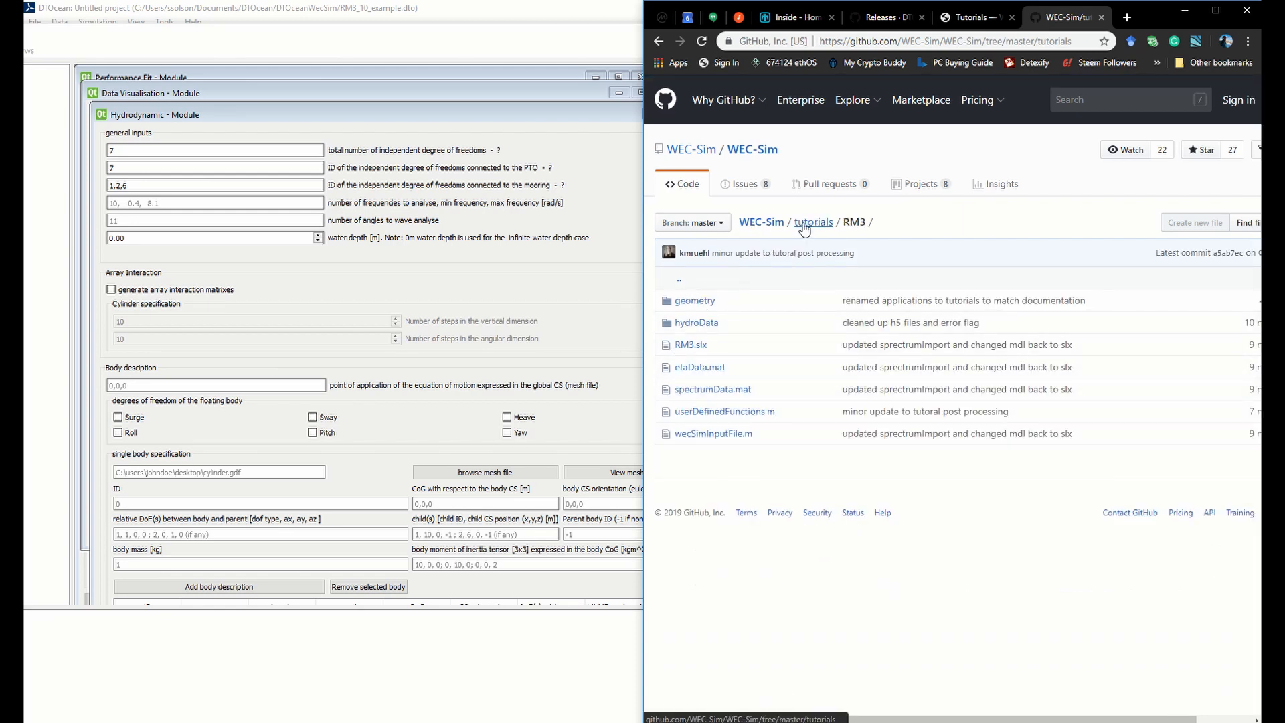
left_click(684, 300)
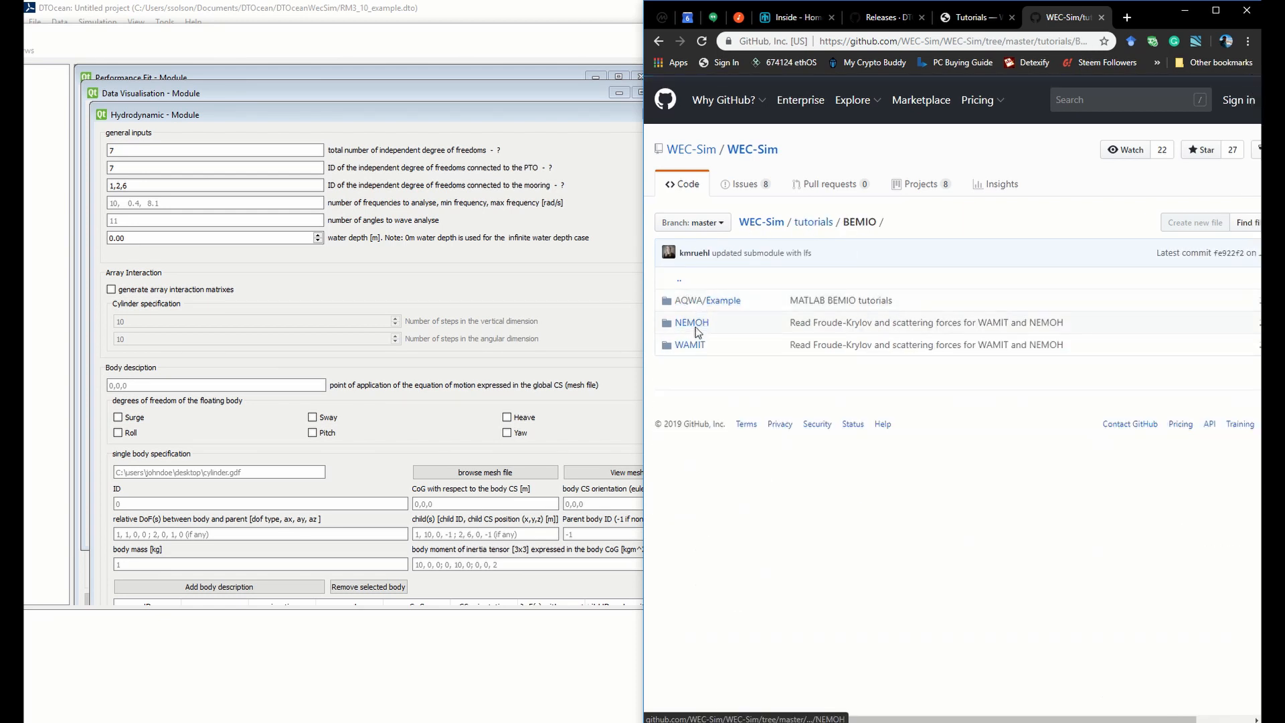
left_click(693, 324)
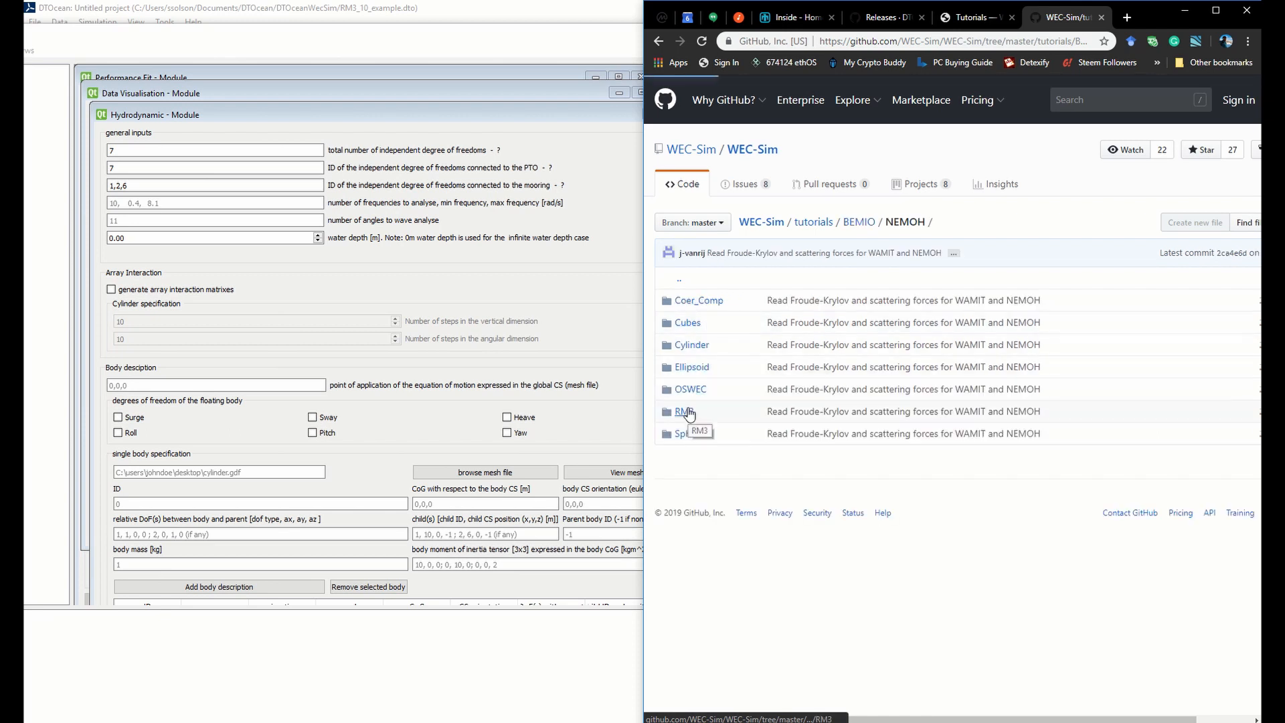
left_click(686, 411)
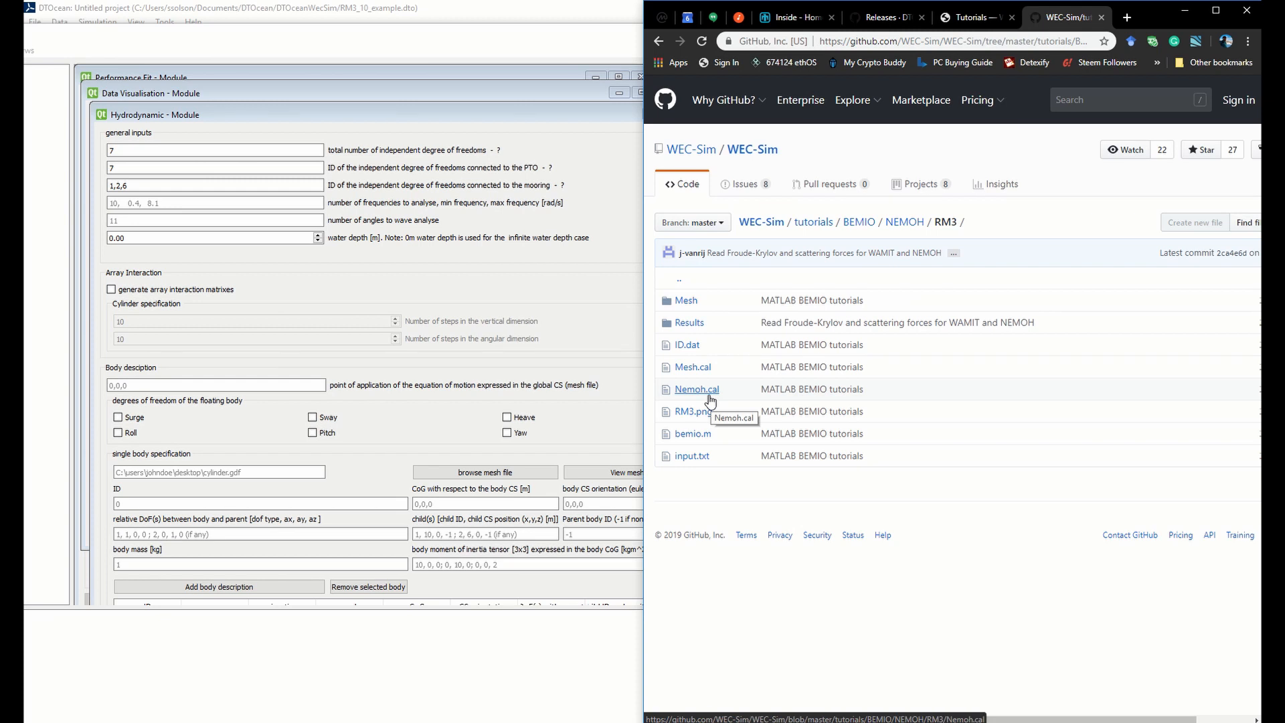
Open Nemoh.cal in the RM3 folder and highlight the line defining the number, minimum and maximum of wave frequencies
left_click(709, 395)
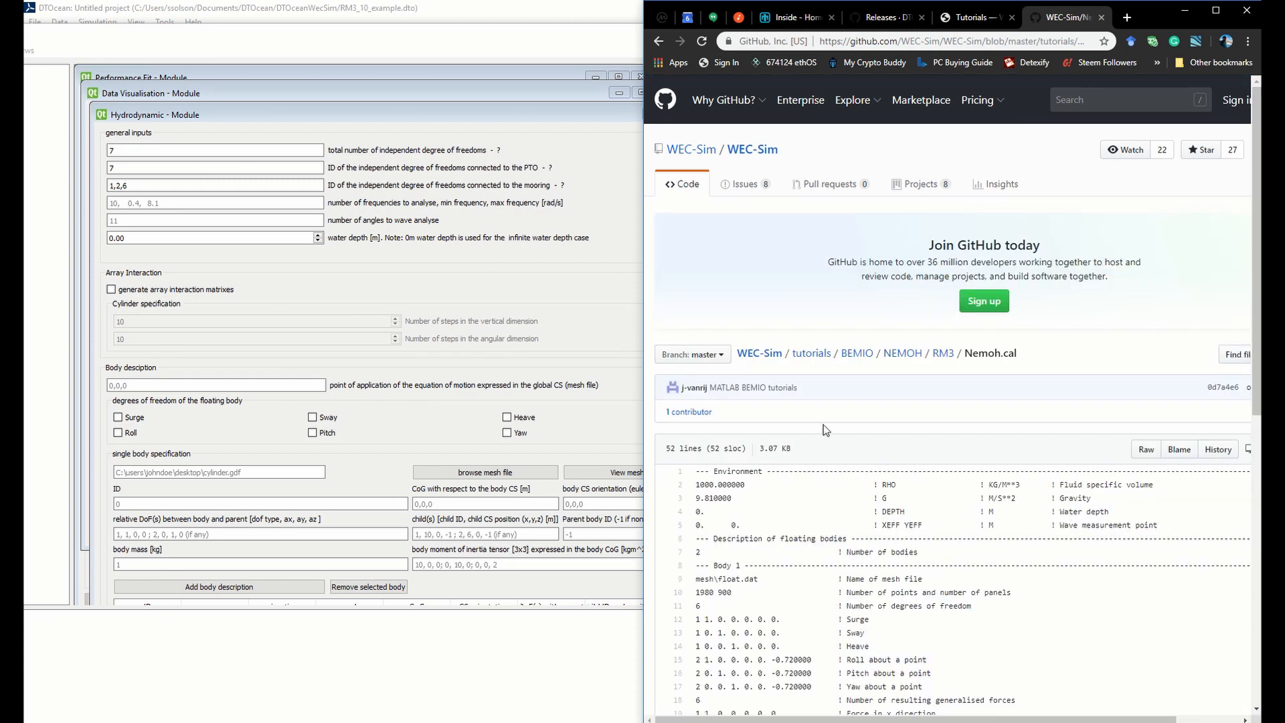
scroll(823, 429, "down", 8)
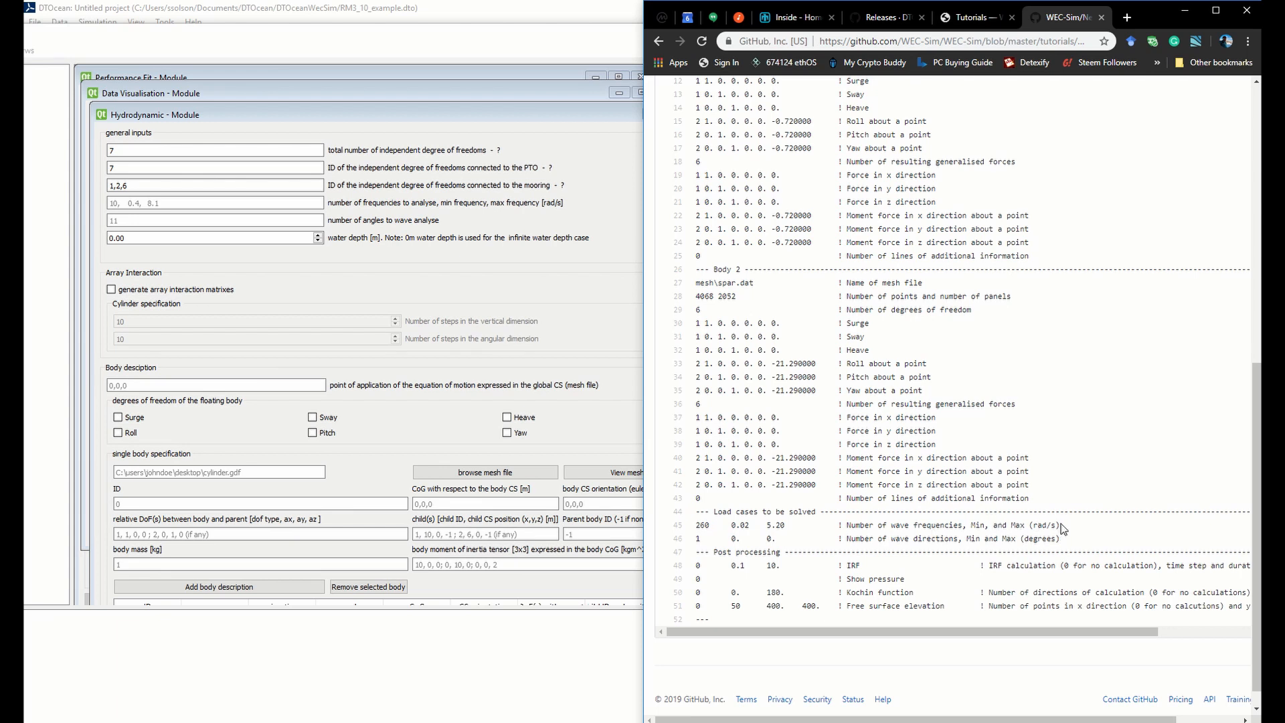
left_click_drag(1060, 525, 664, 536)
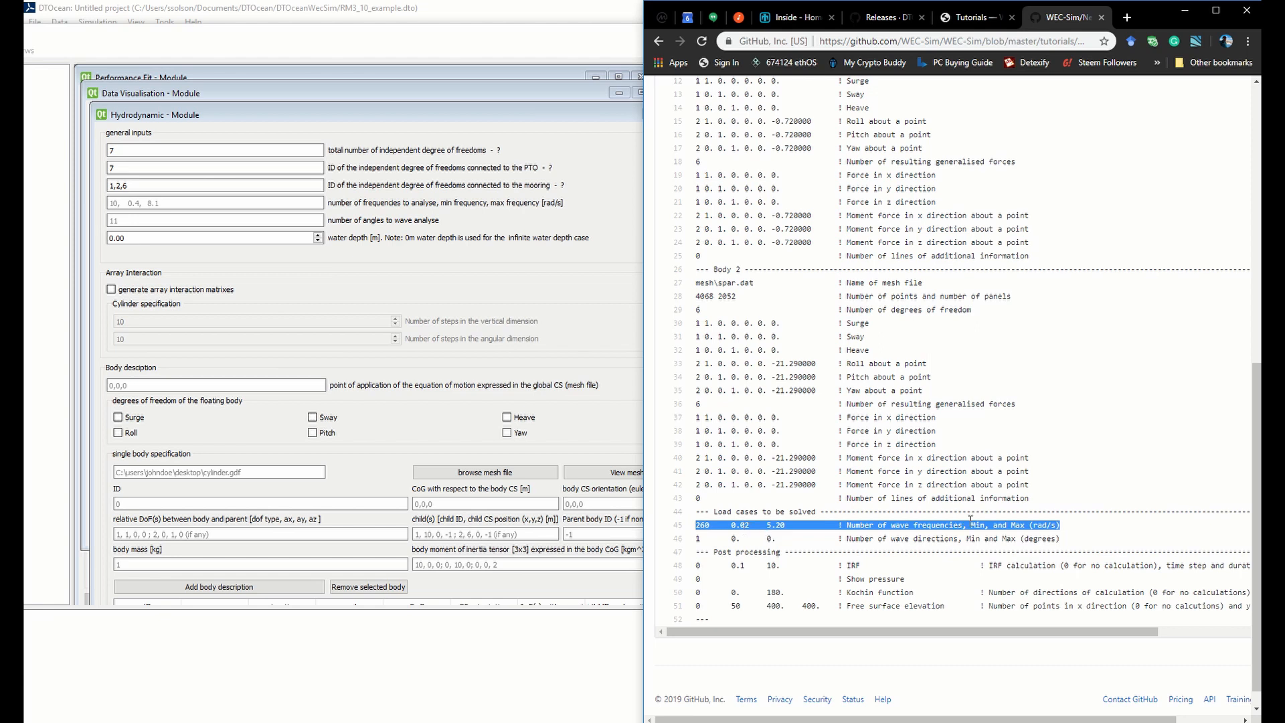
In the Hydrodynamic module, set the frequency count and range to 260,0.02,5.2 and the number of wave angles to 10
left_click(232, 201)
type("2")
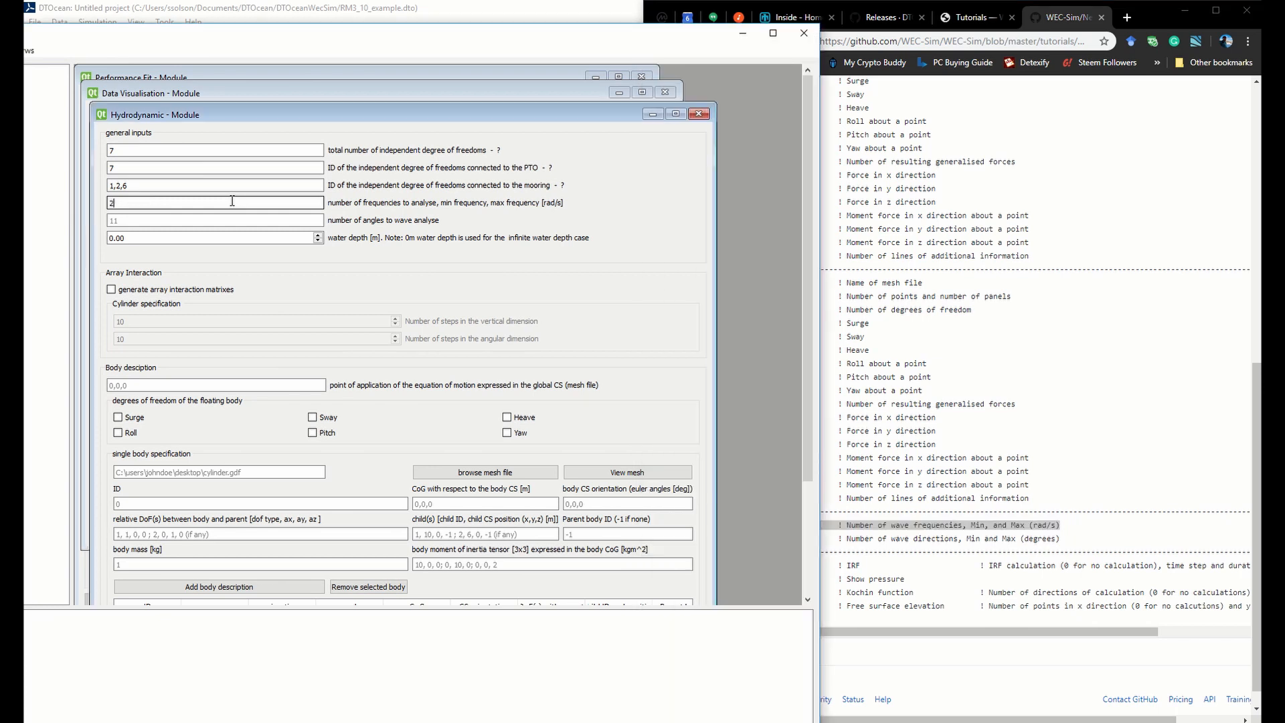
type("60,0.02,5.2")
left_click(251, 222)
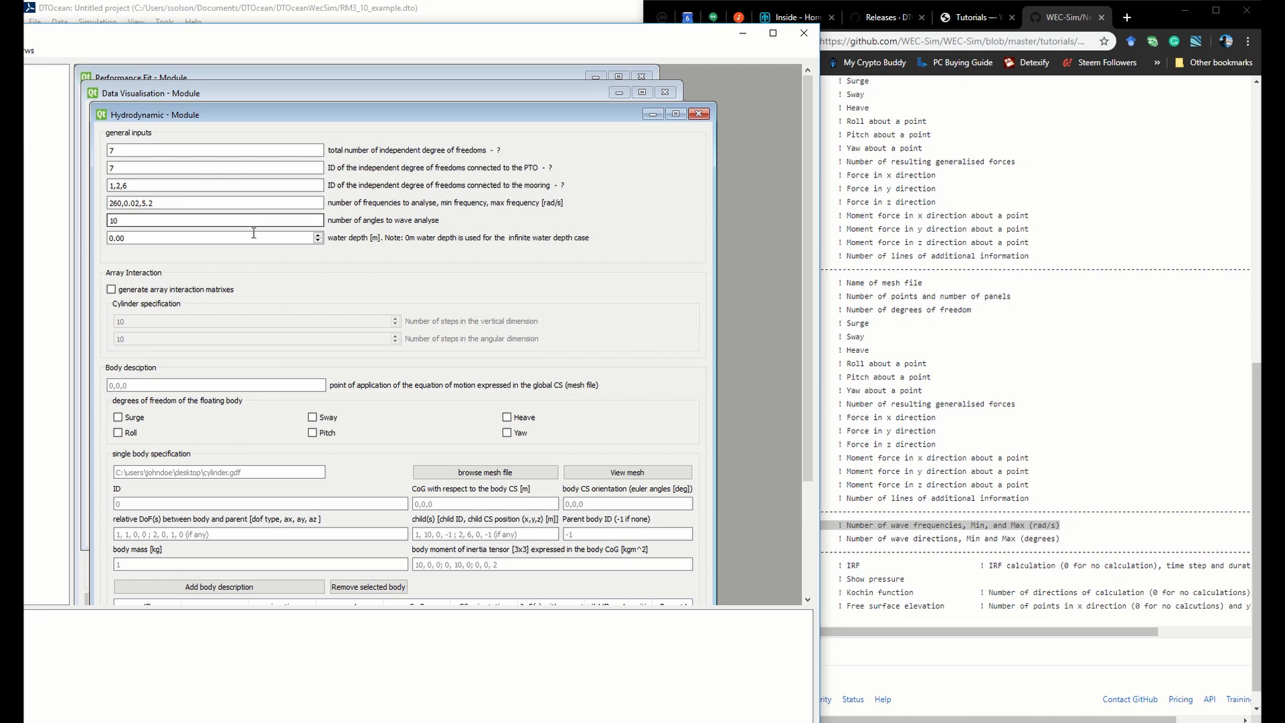
Set the water depth to 70 m in the general inputs
left_click(253, 238)
left_click_drag(254, 238, 100, 247)
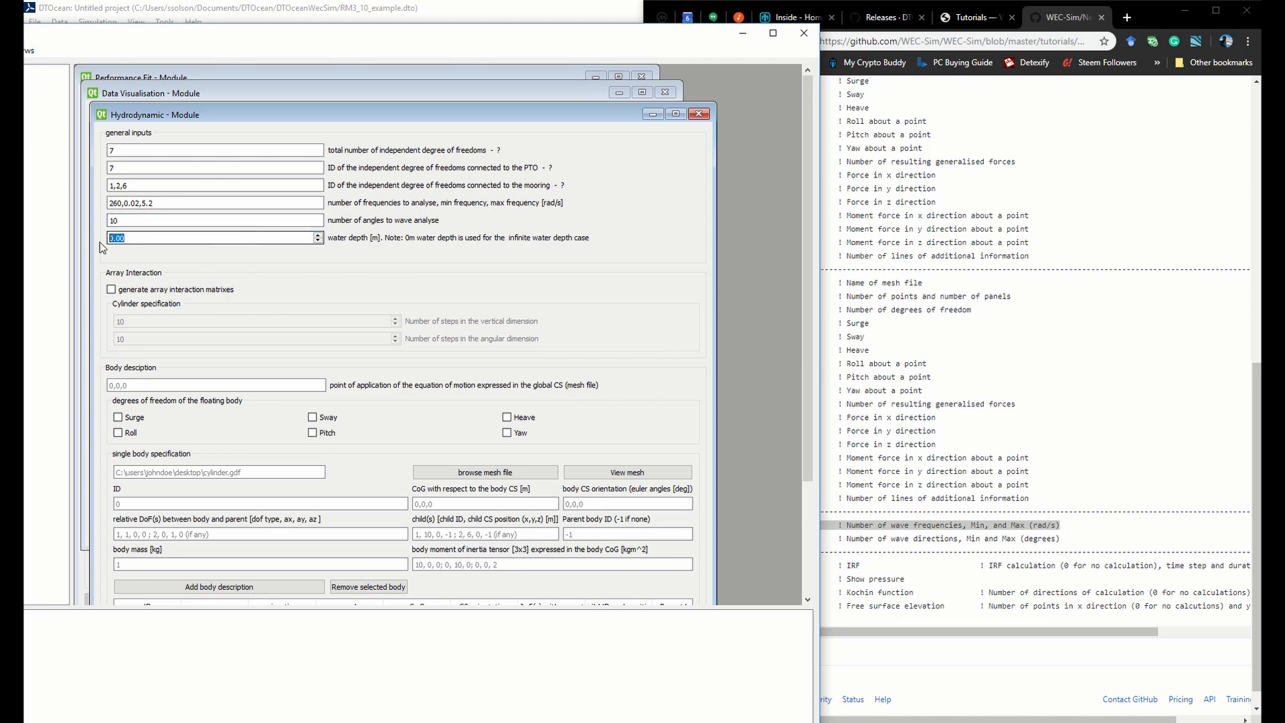
key("BackSpace")
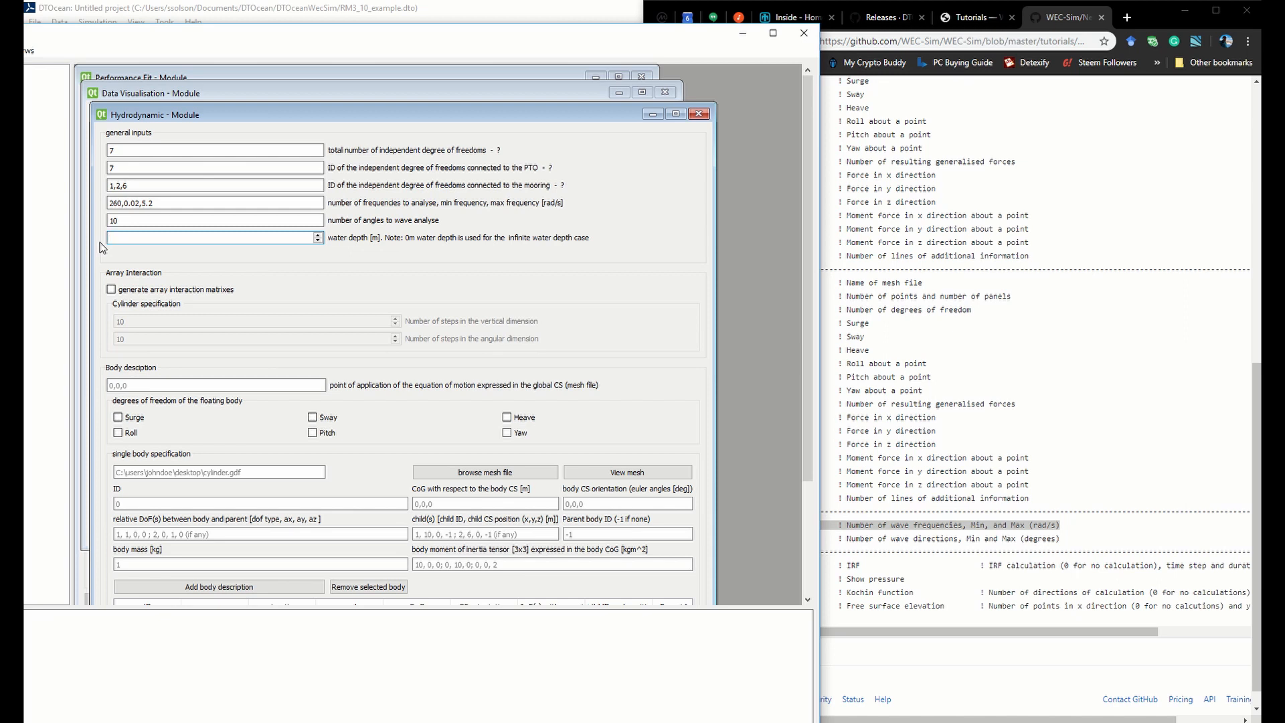
type("70")
Enable generation of the array interaction matrices and set the cylinder's vertical and angular step counts to 50 each
left_click(111, 290)
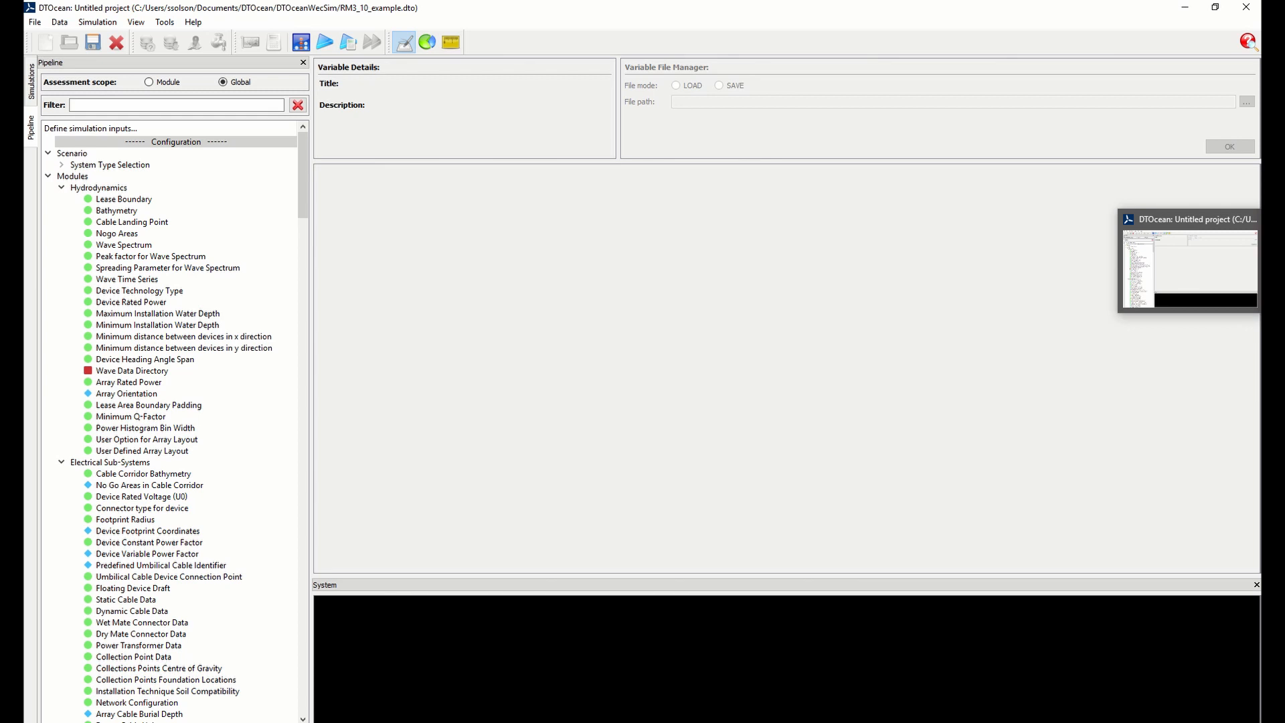
left_click(1273, 261)
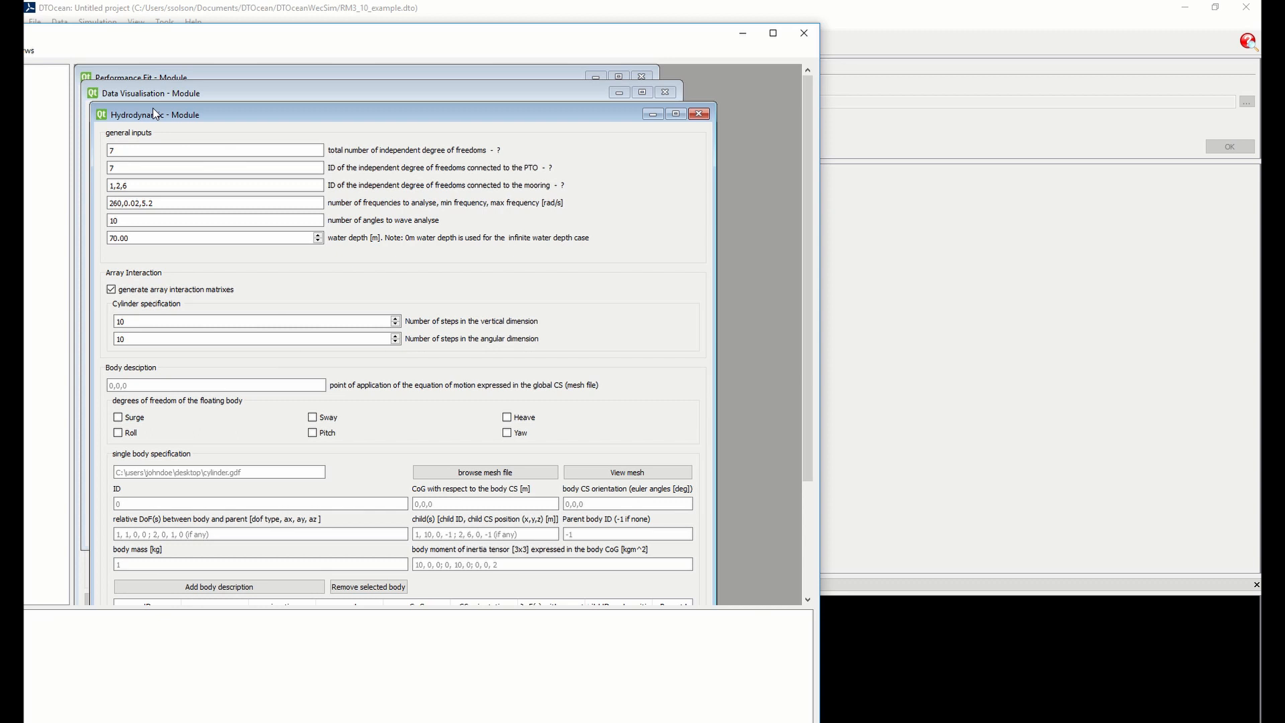
left_click_drag(149, 321, 119, 321)
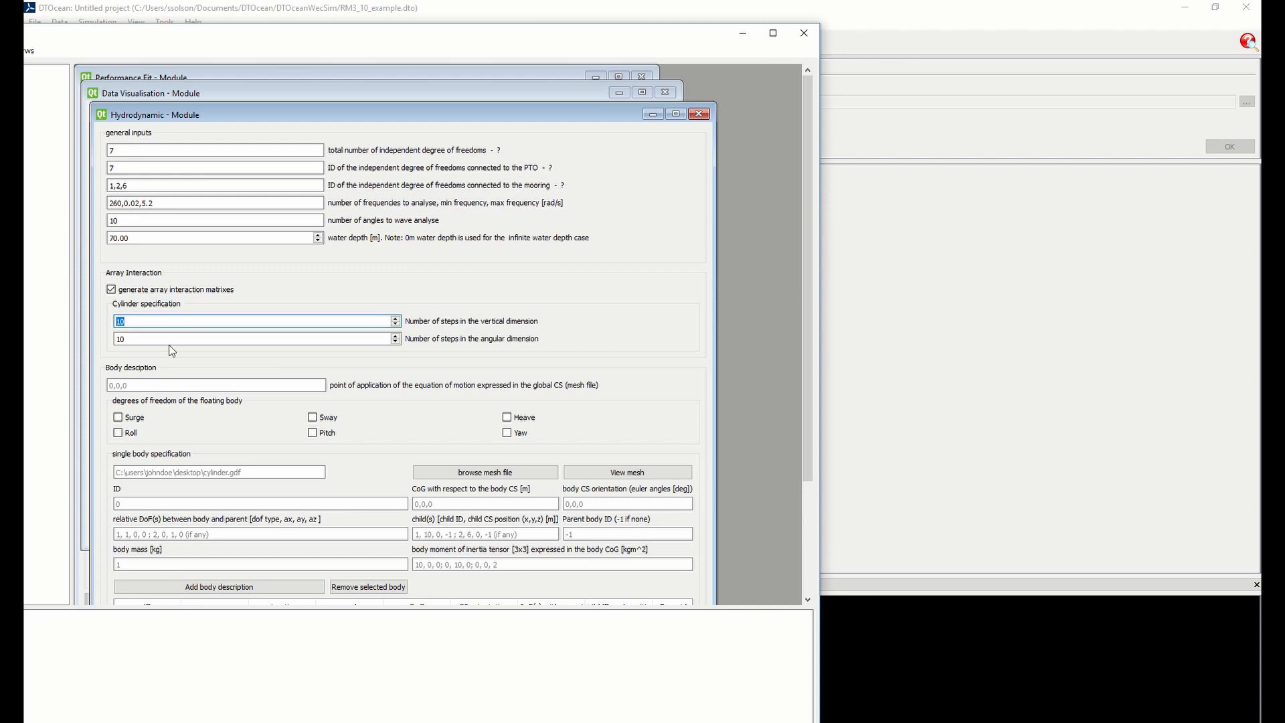
type("50")
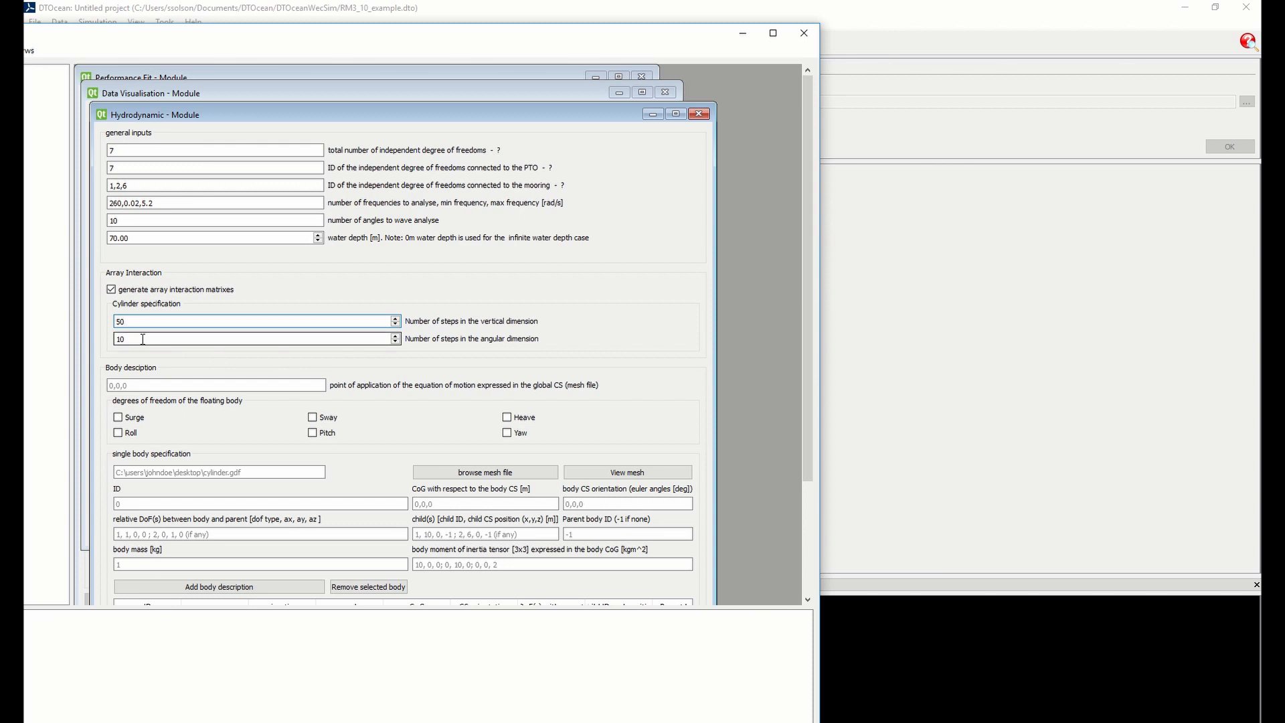
left_click_drag(143, 339, 118, 338)
type("50")
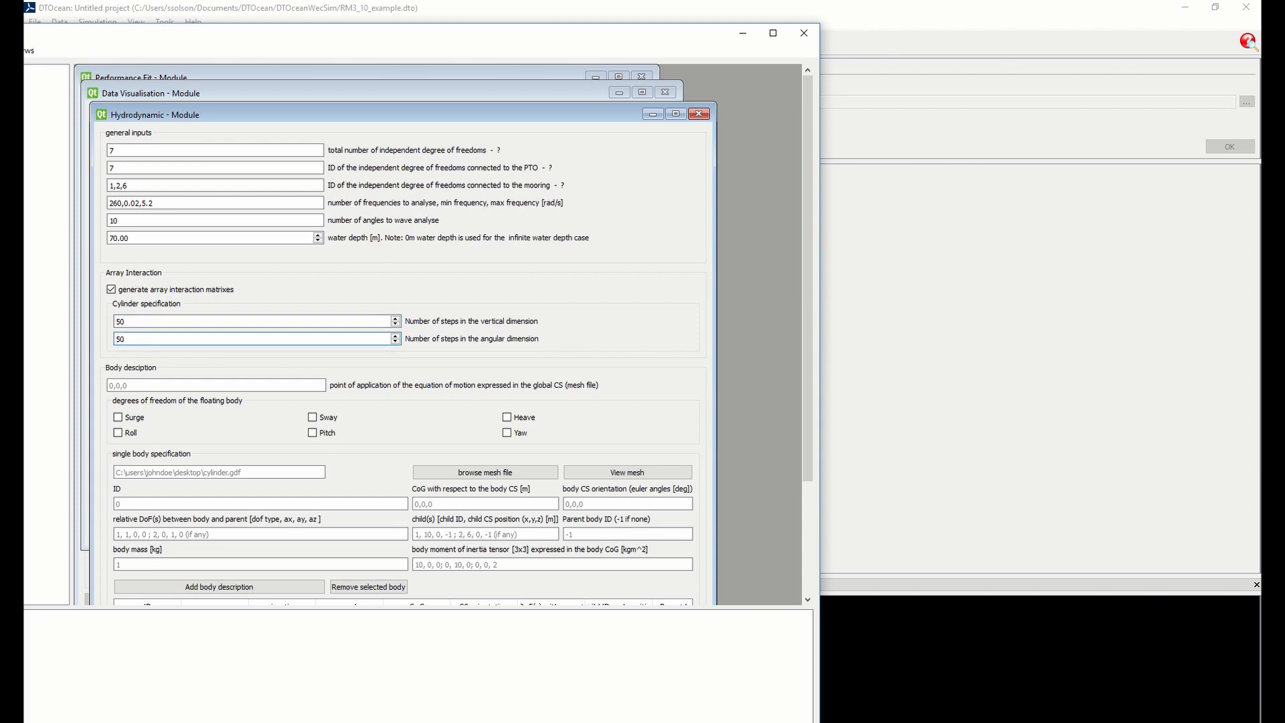
Set the point of application of the equation of motion to 0,0,0 and enable all six floating-body degrees of freedom
left_click(197, 382)
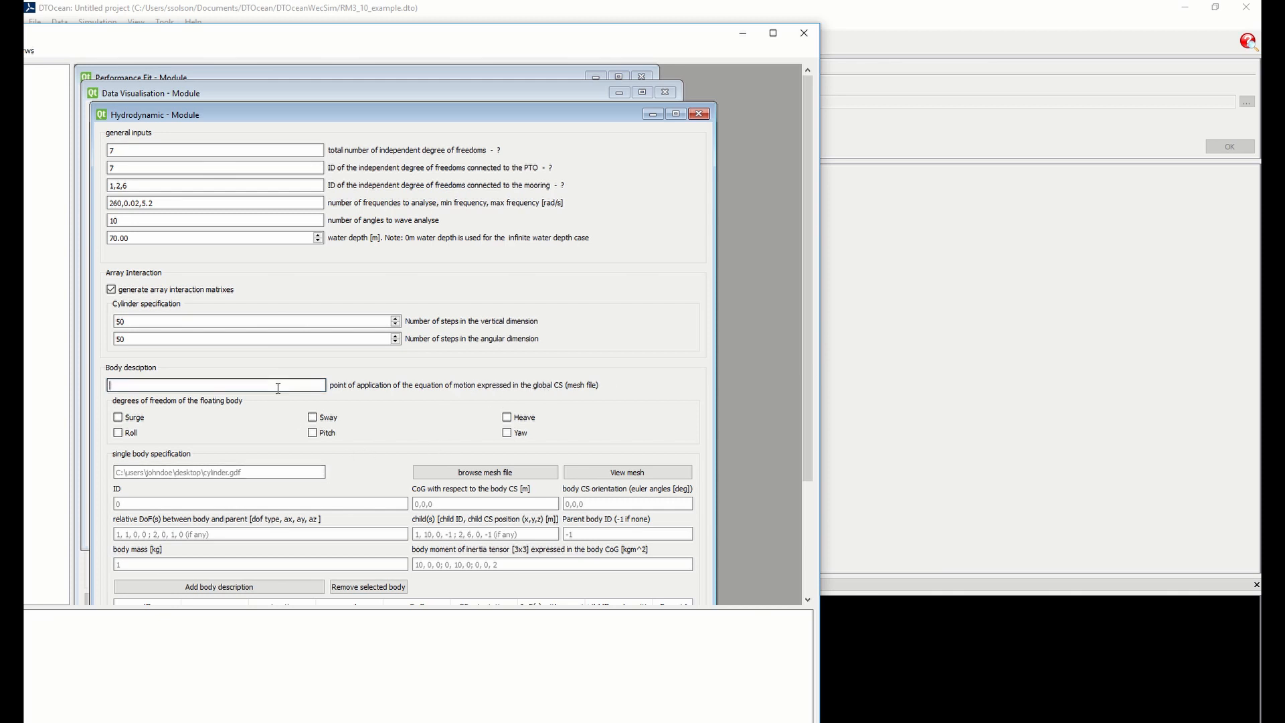
type("0,0,0")
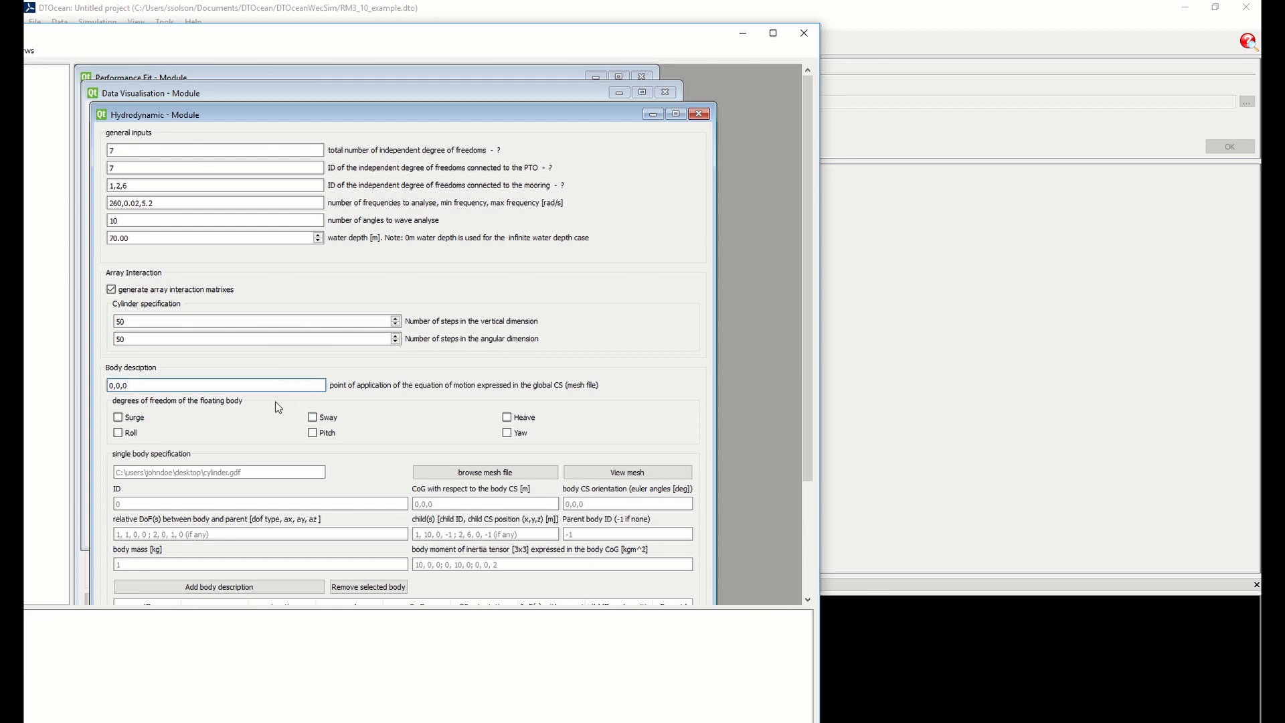
left_click(118, 417)
left_click(119, 433)
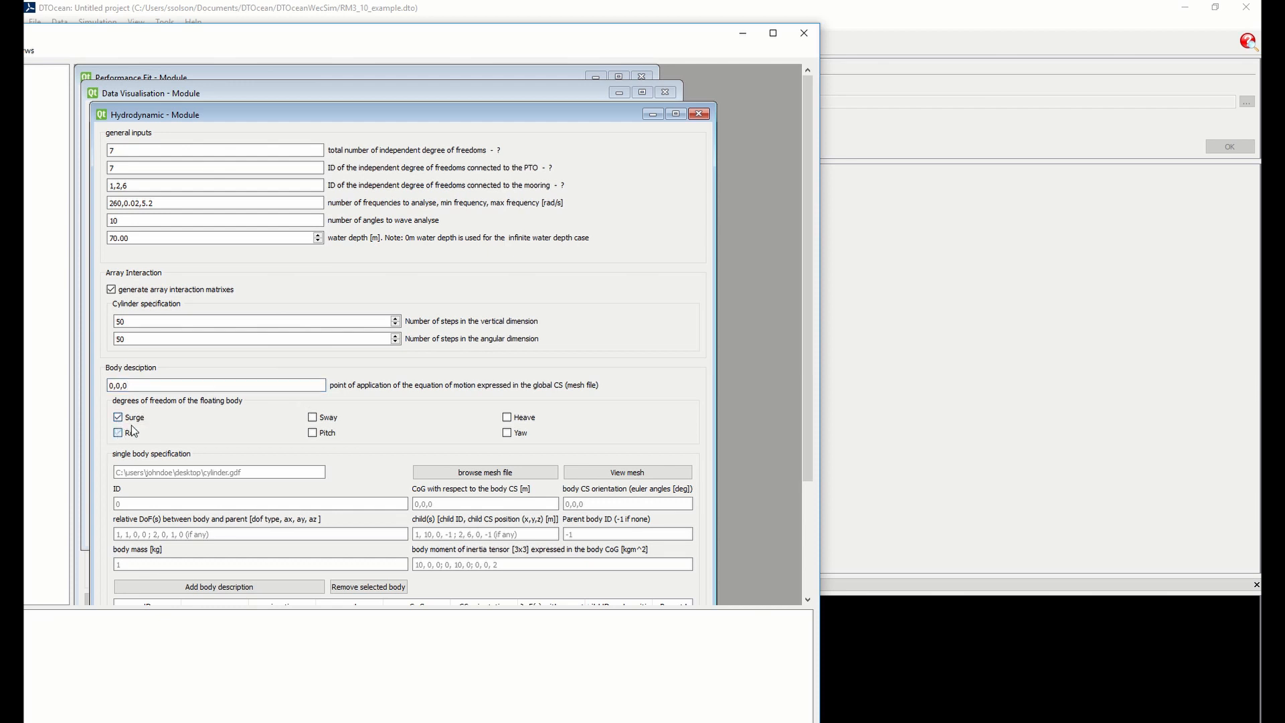
left_click(312, 417)
left_click(312, 432)
Start browsing for the body's mesh file and open the network home folder that contains WEC-Sim-master
left_click(263, 471)
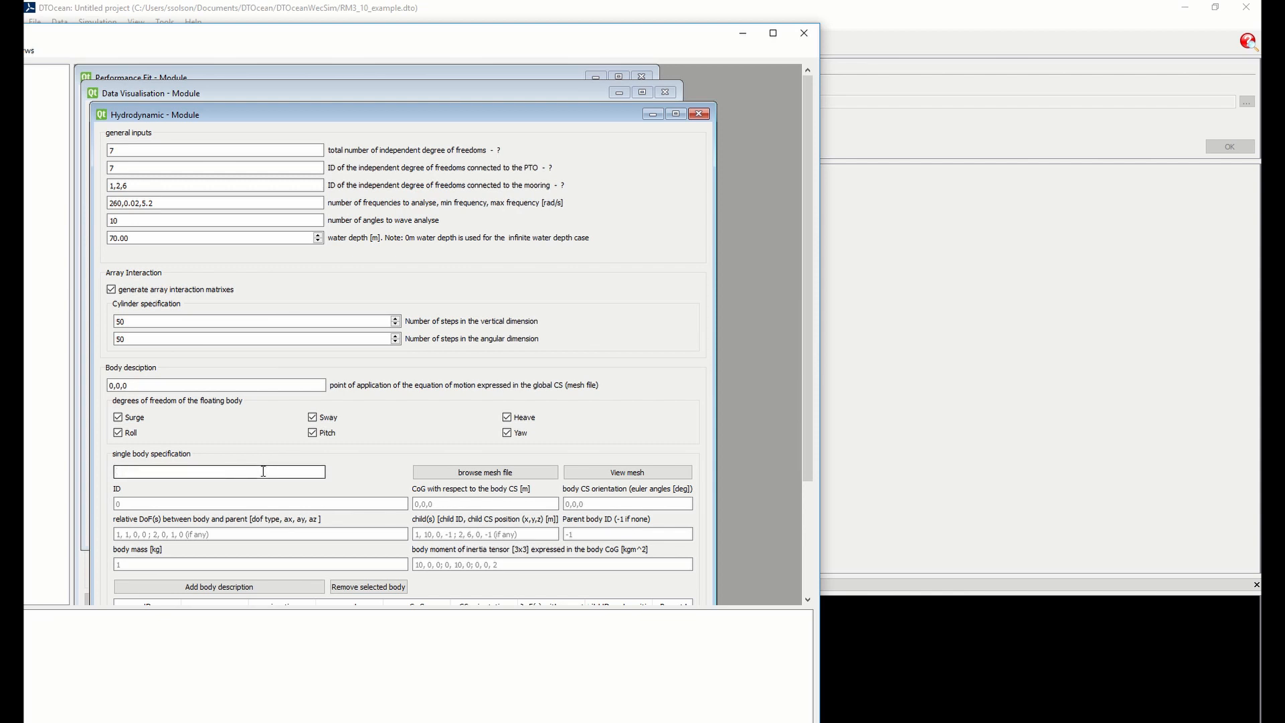
left_click(478, 473)
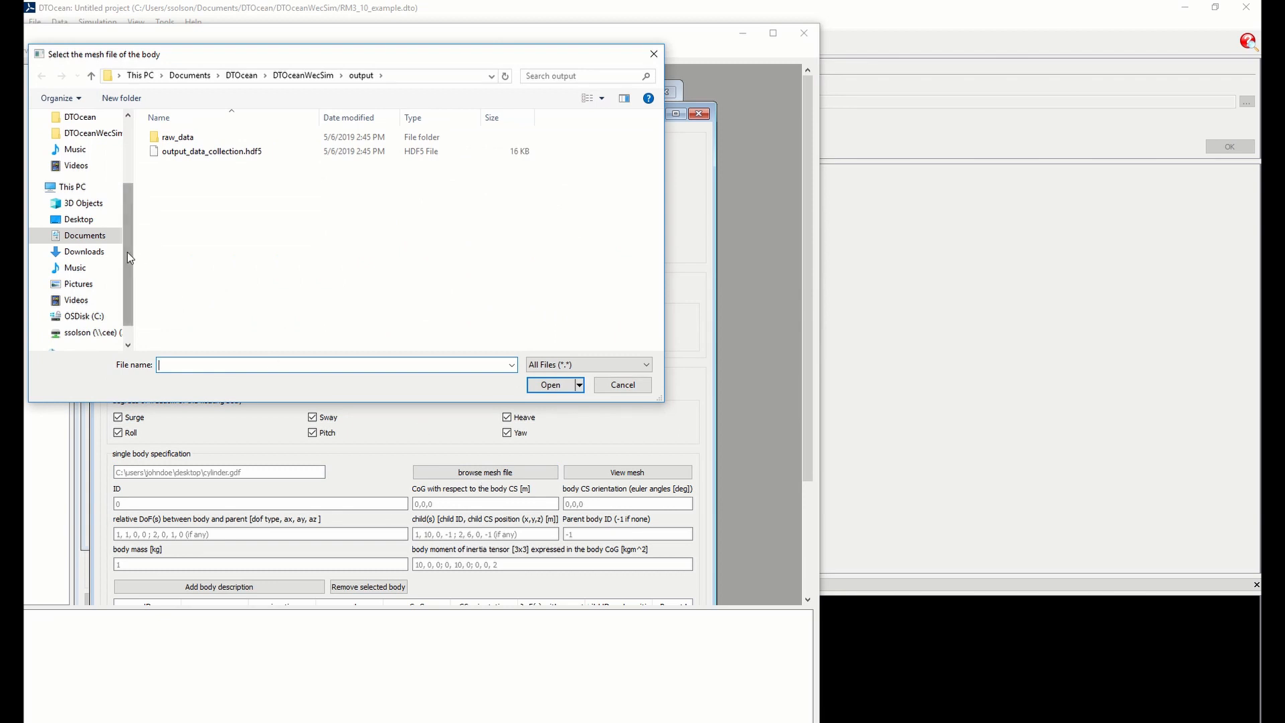
left_click_drag(127, 251, 125, 213)
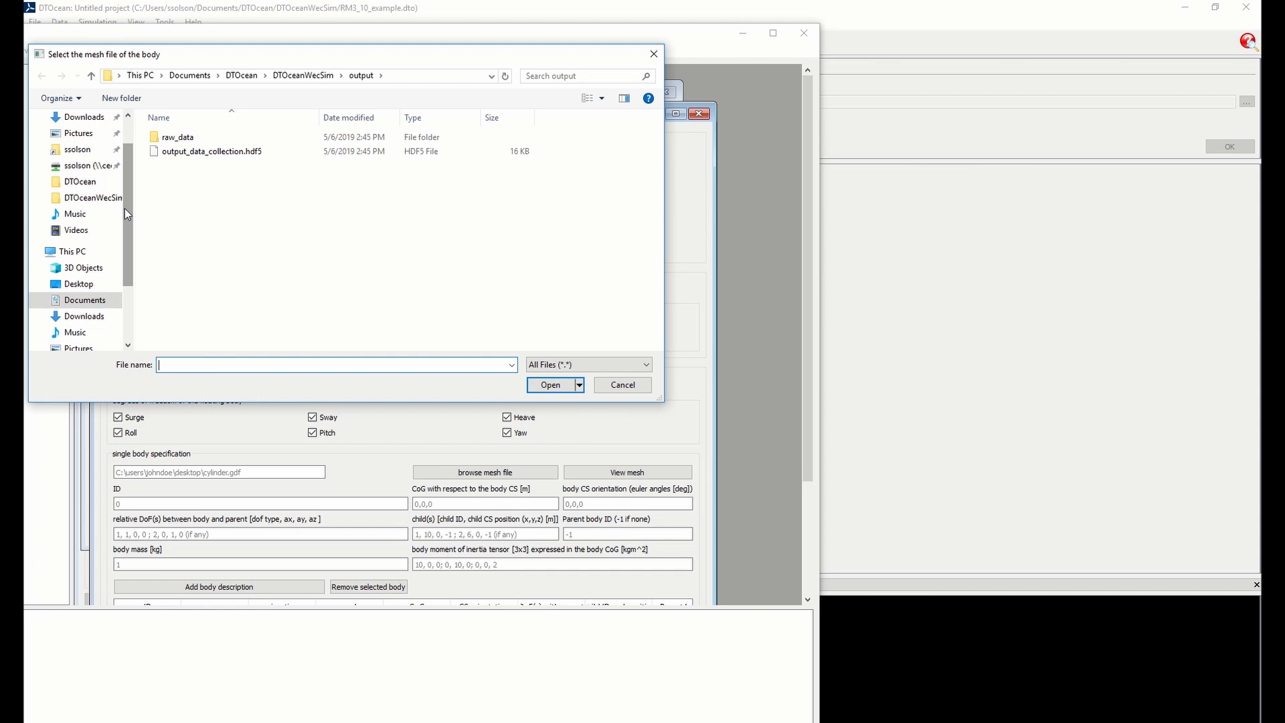
left_click(89, 153)
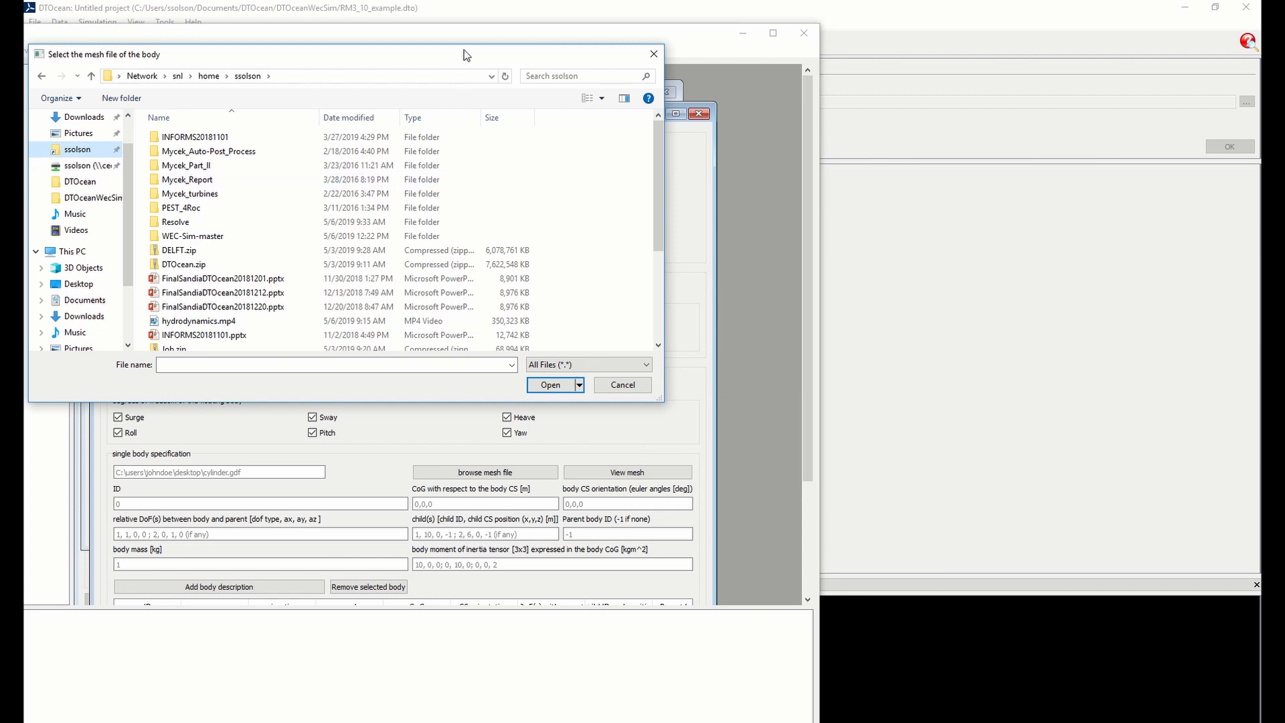
left_click_drag(464, 52, 898, 246)
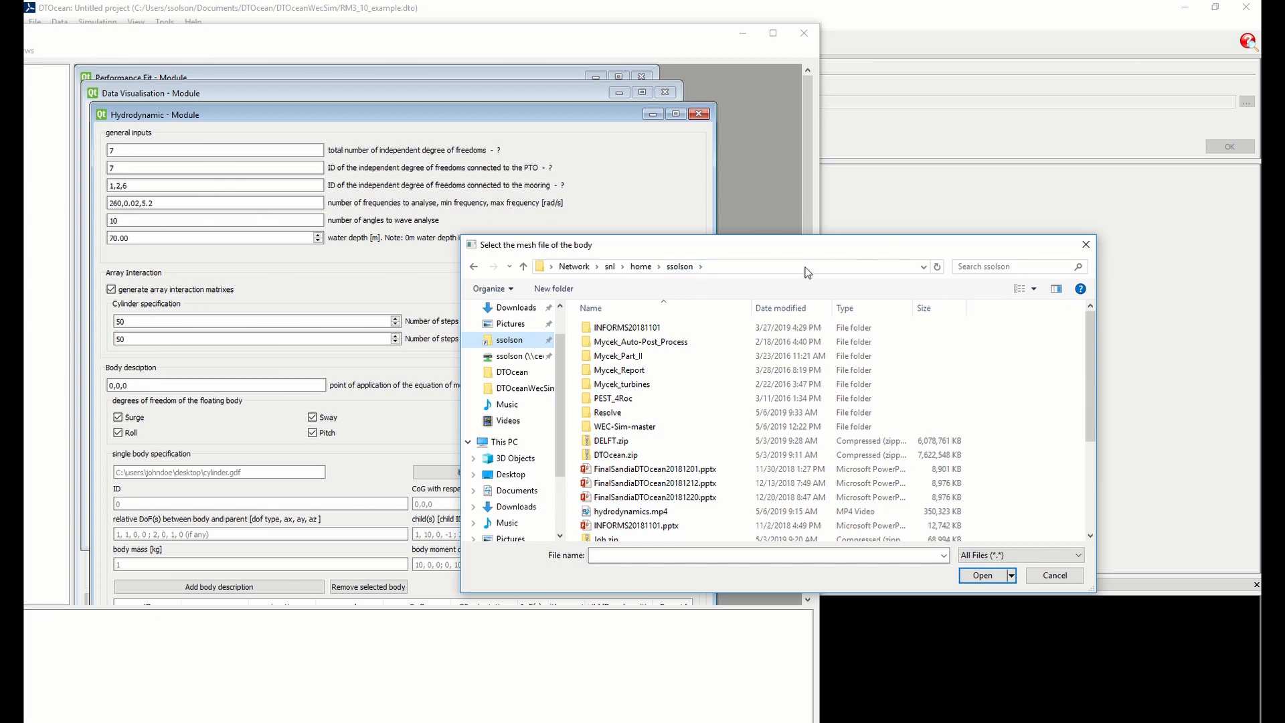
left_click_drag(713, 248, 551, 207)
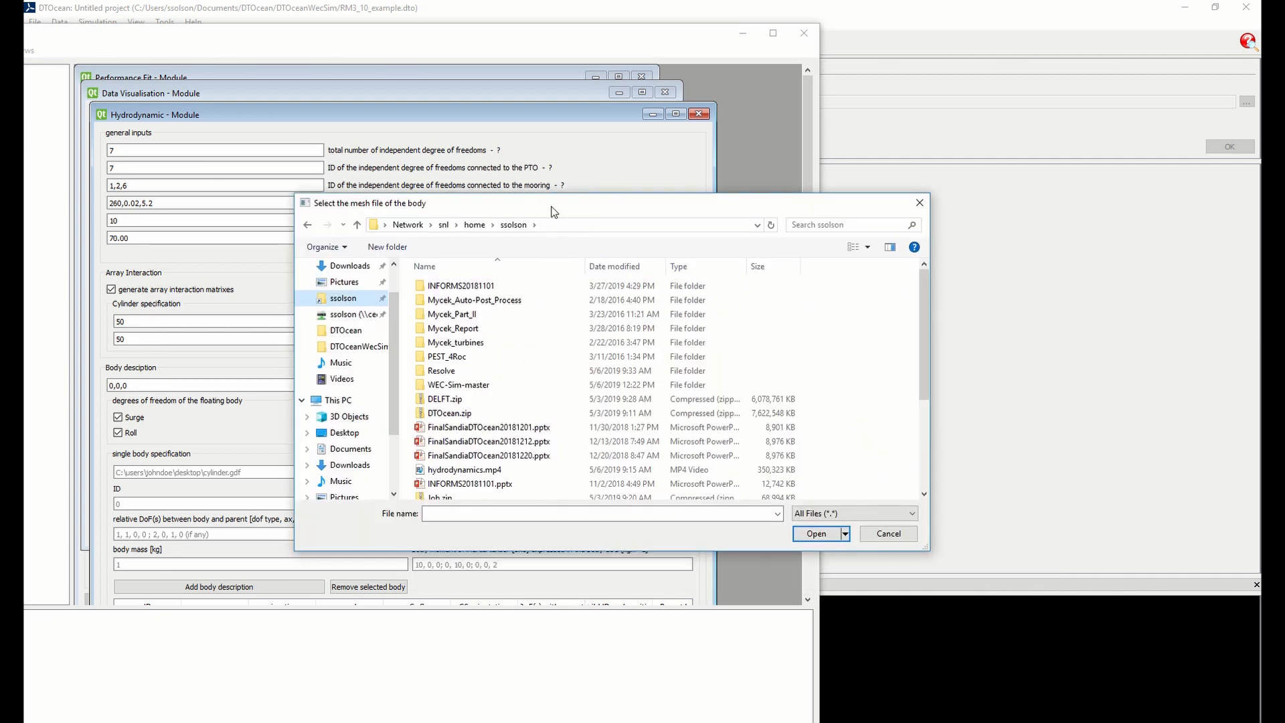
scroll(452, 477, "down", 4)
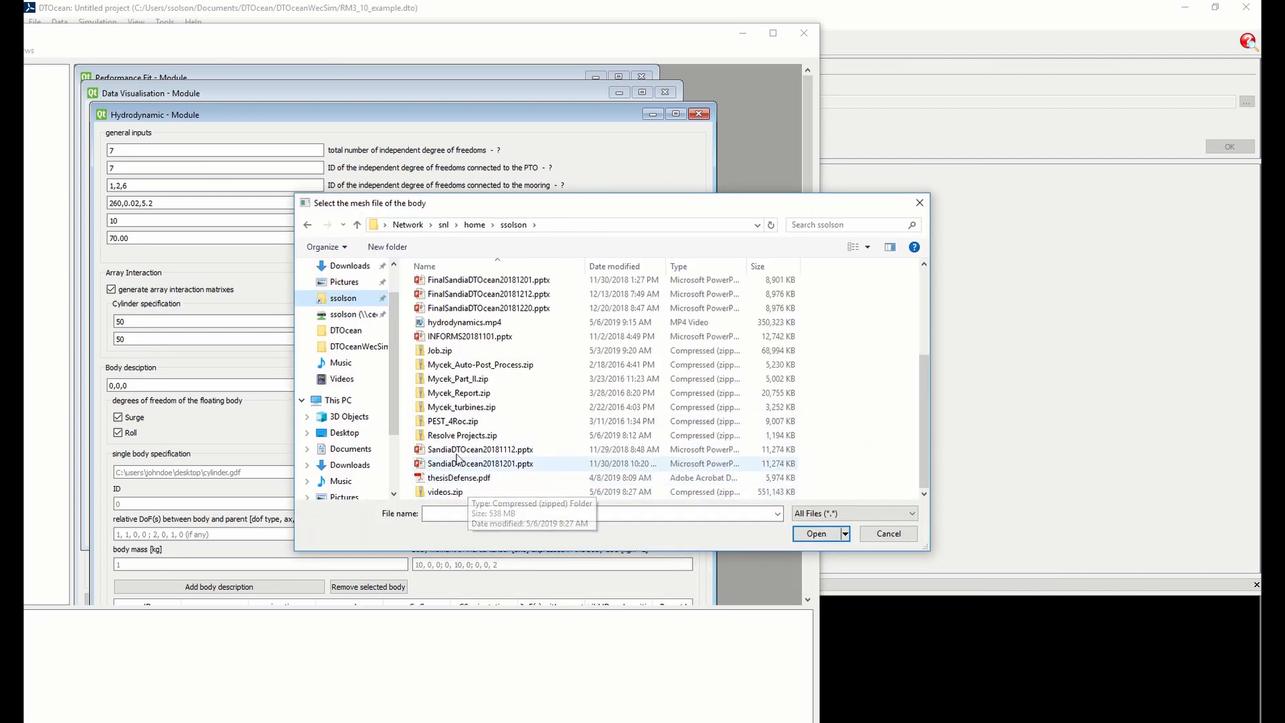
scroll(502, 335, "up", 4)
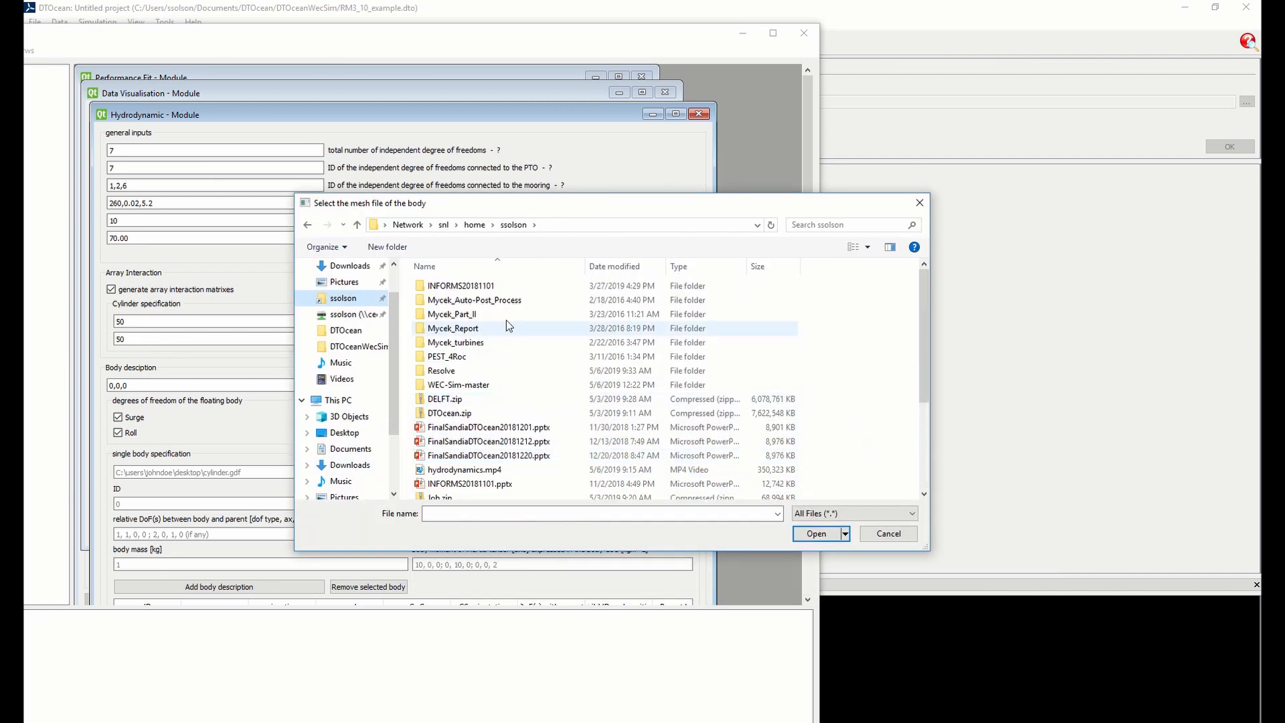
Load spar2.gdf from WEC-Sim-master/tutorials/BEMIO/NEMOH/RM3/Mesh as the body's mesh file
double_click(474, 384)
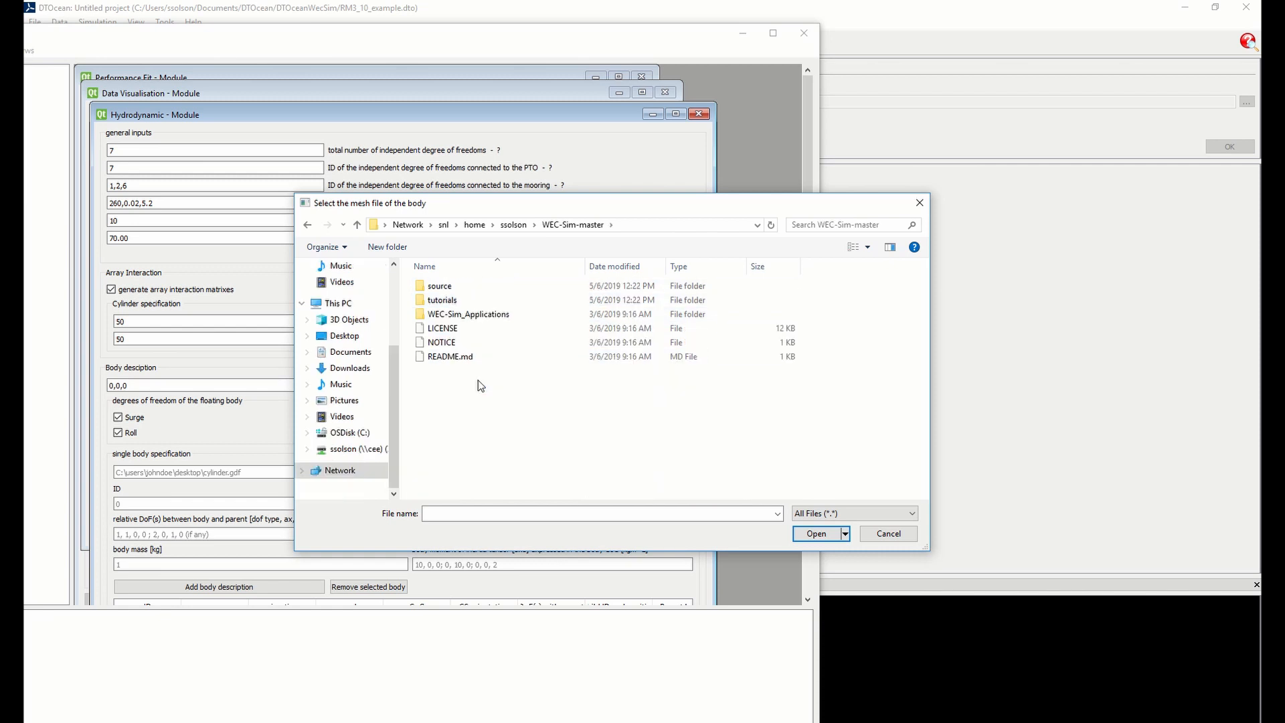
double_click(472, 302)
double_click(469, 285)
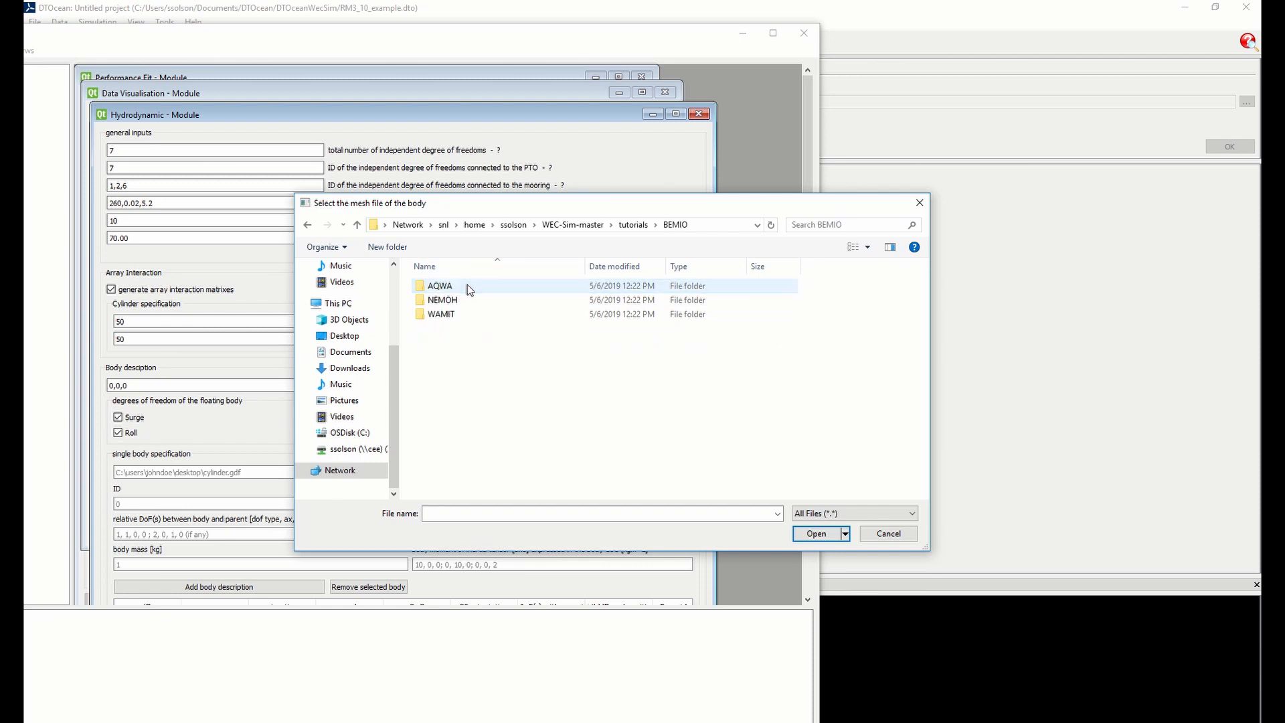
double_click(445, 300)
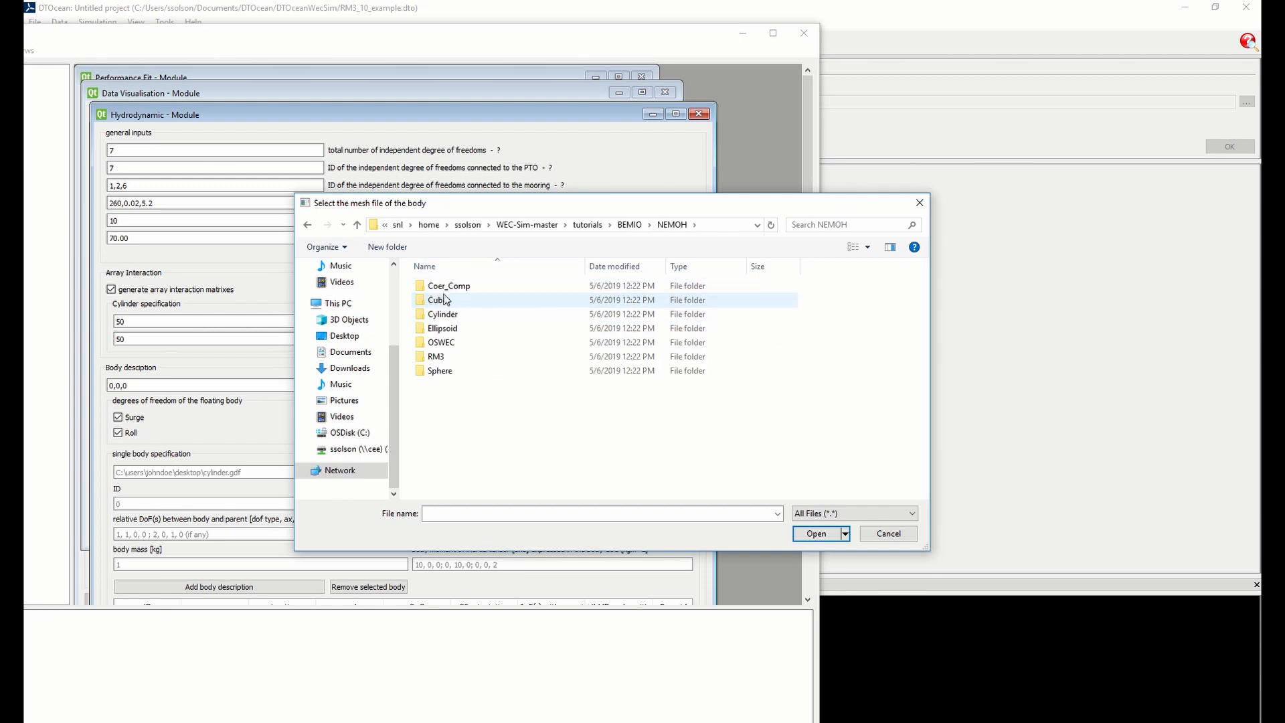
double_click(436, 357)
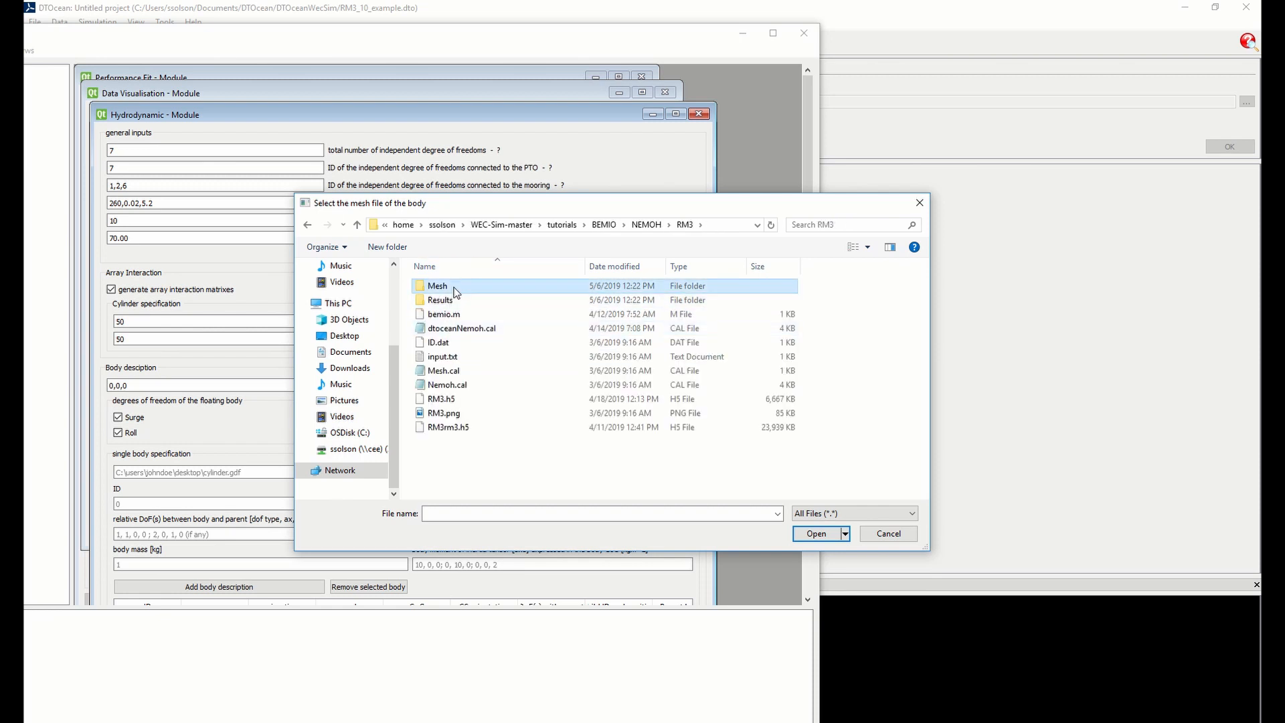
double_click(454, 287)
left_click(516, 456)
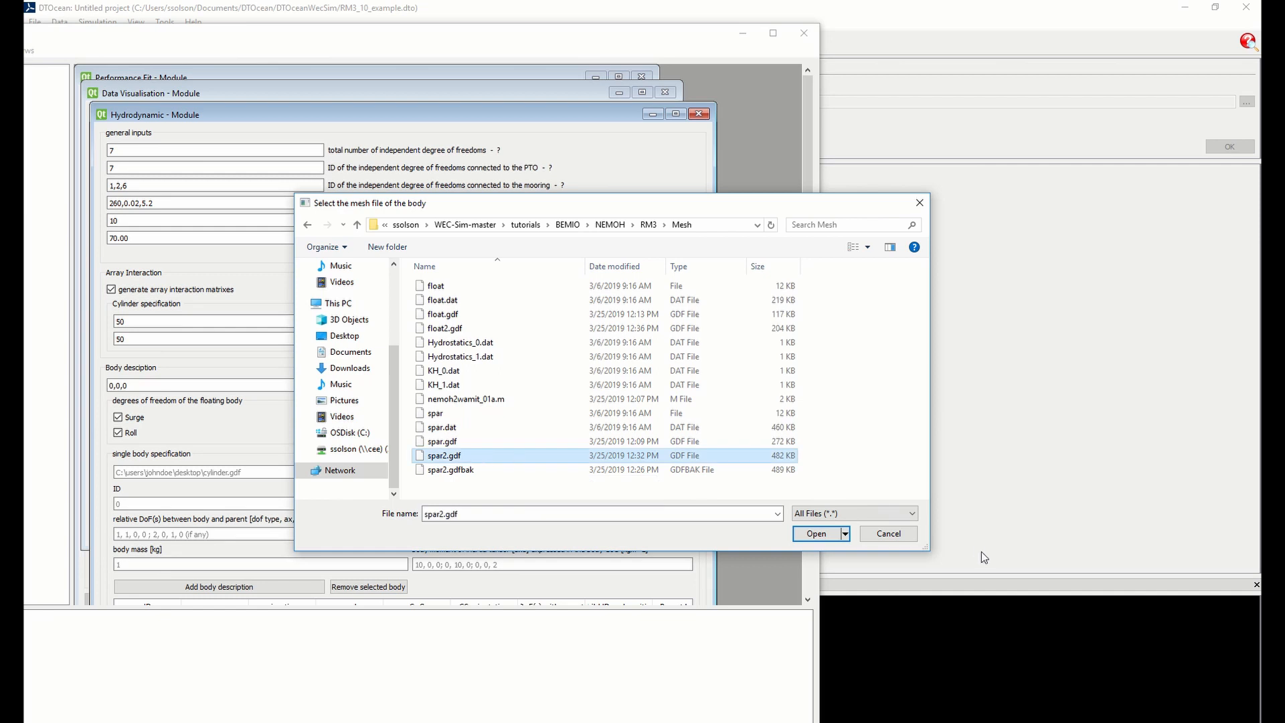
left_click(830, 535)
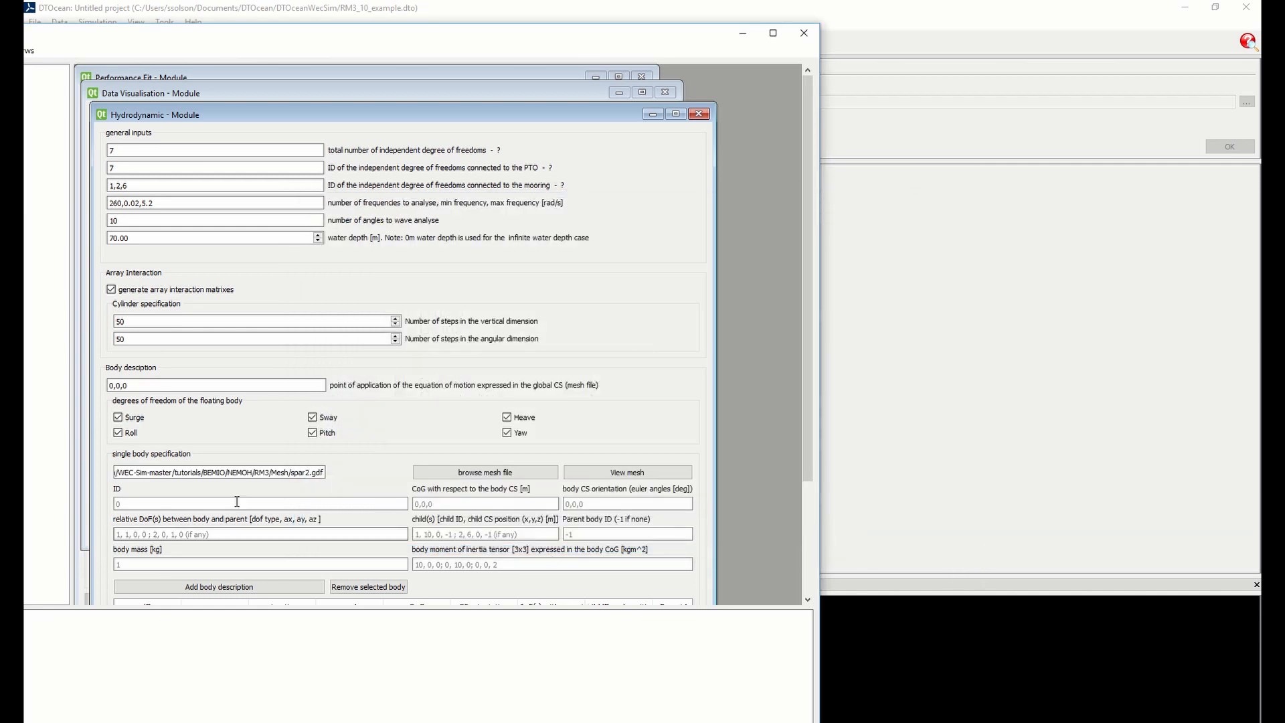
Visualise the spar2.gdf mesh and inspect its shape and coordinate axes from above and from the side
left_click(662, 473)
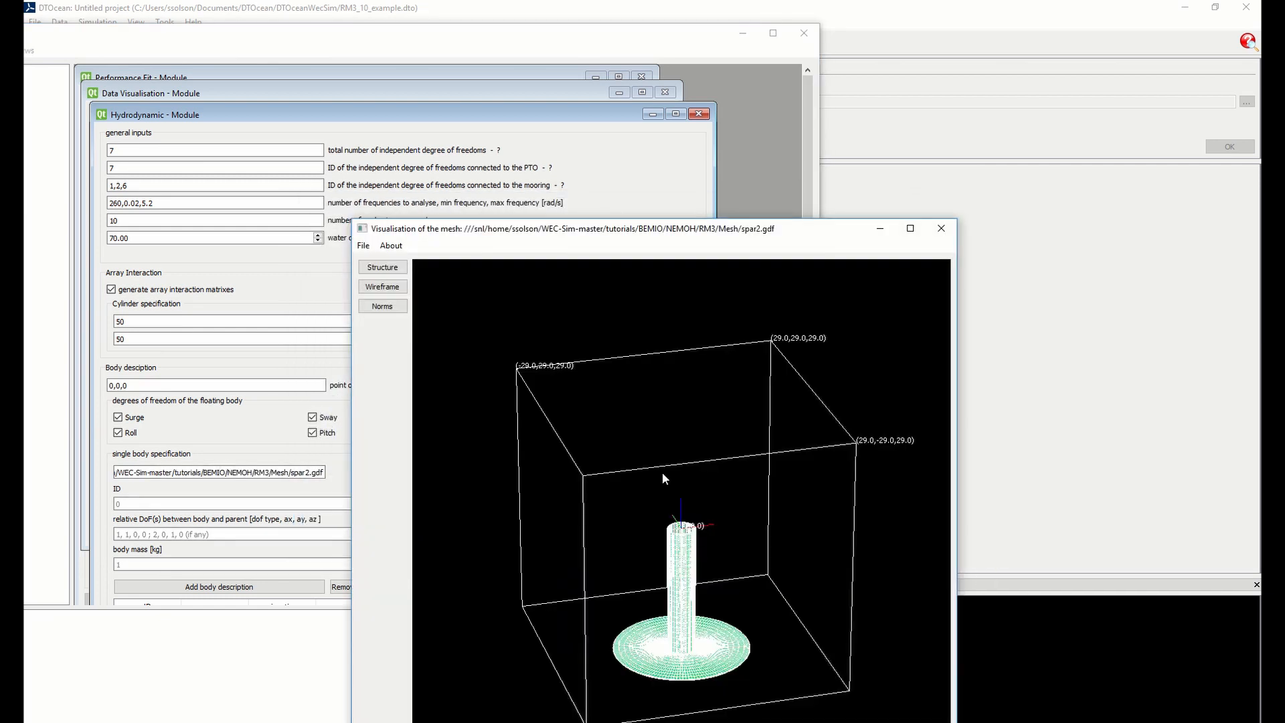
left_click_drag(717, 573, 711, 606)
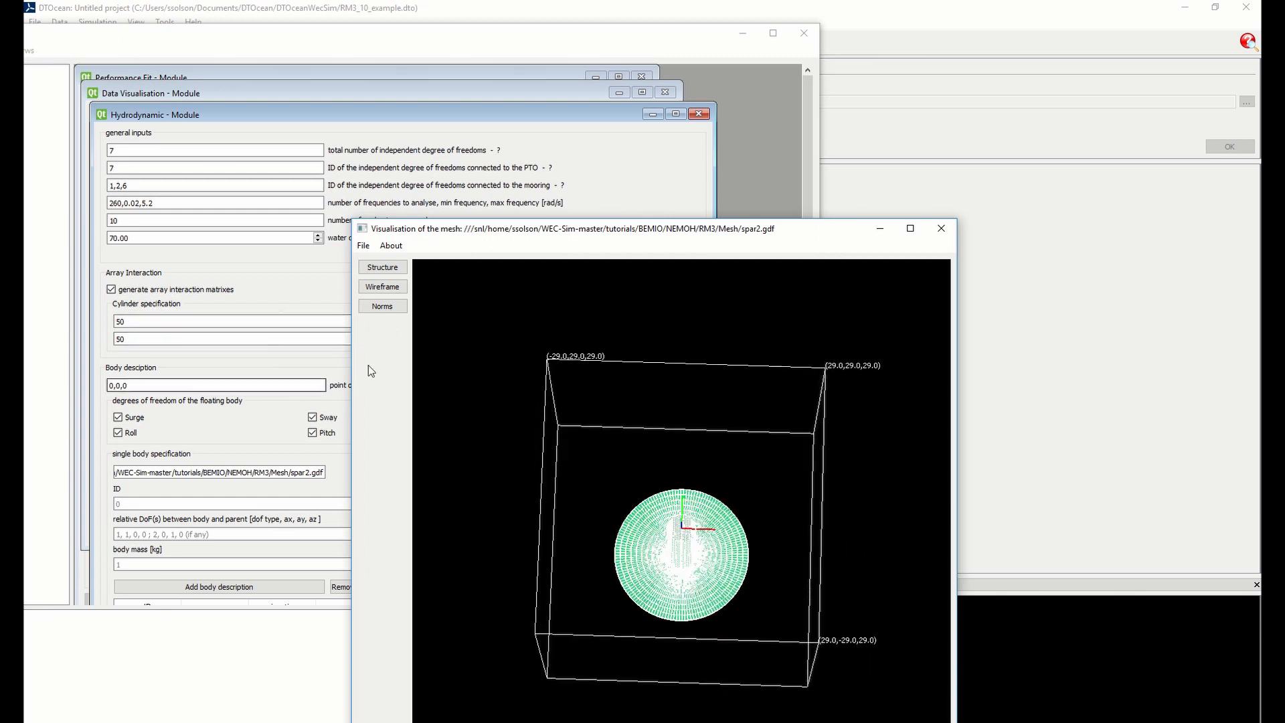
left_click_drag(785, 553, 784, 497)
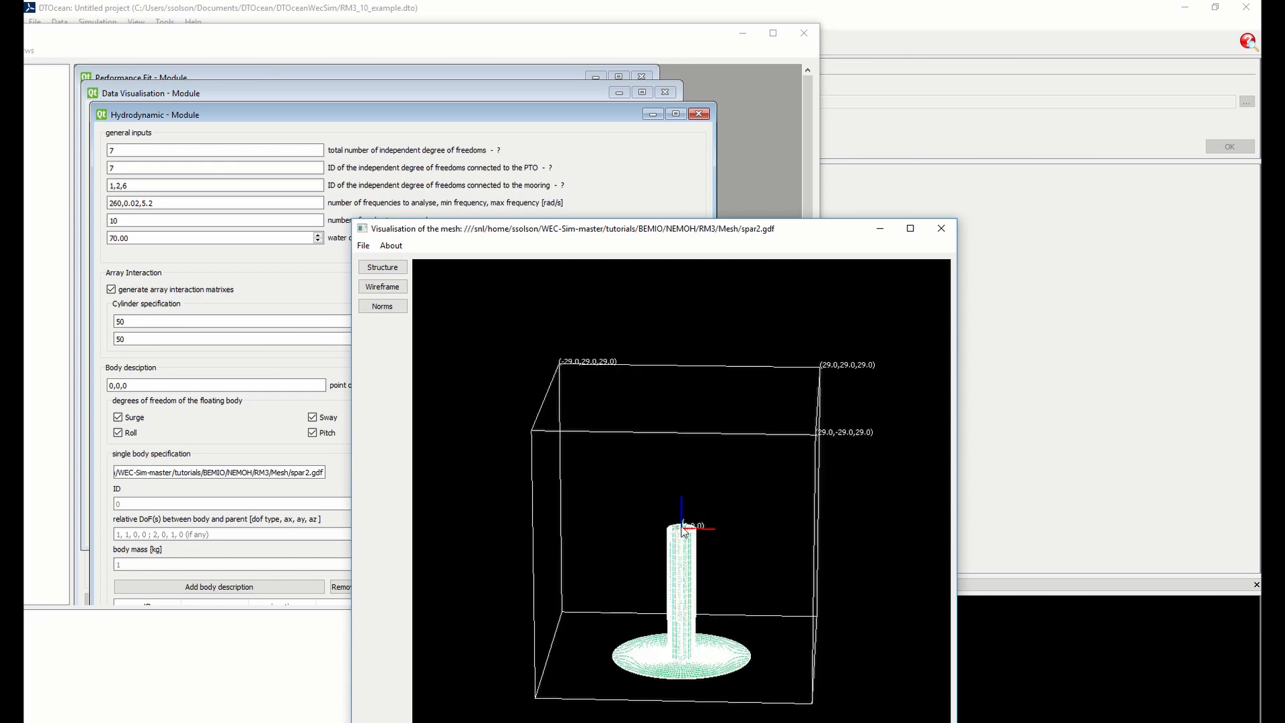
left_click_drag(748, 595, 677, 518)
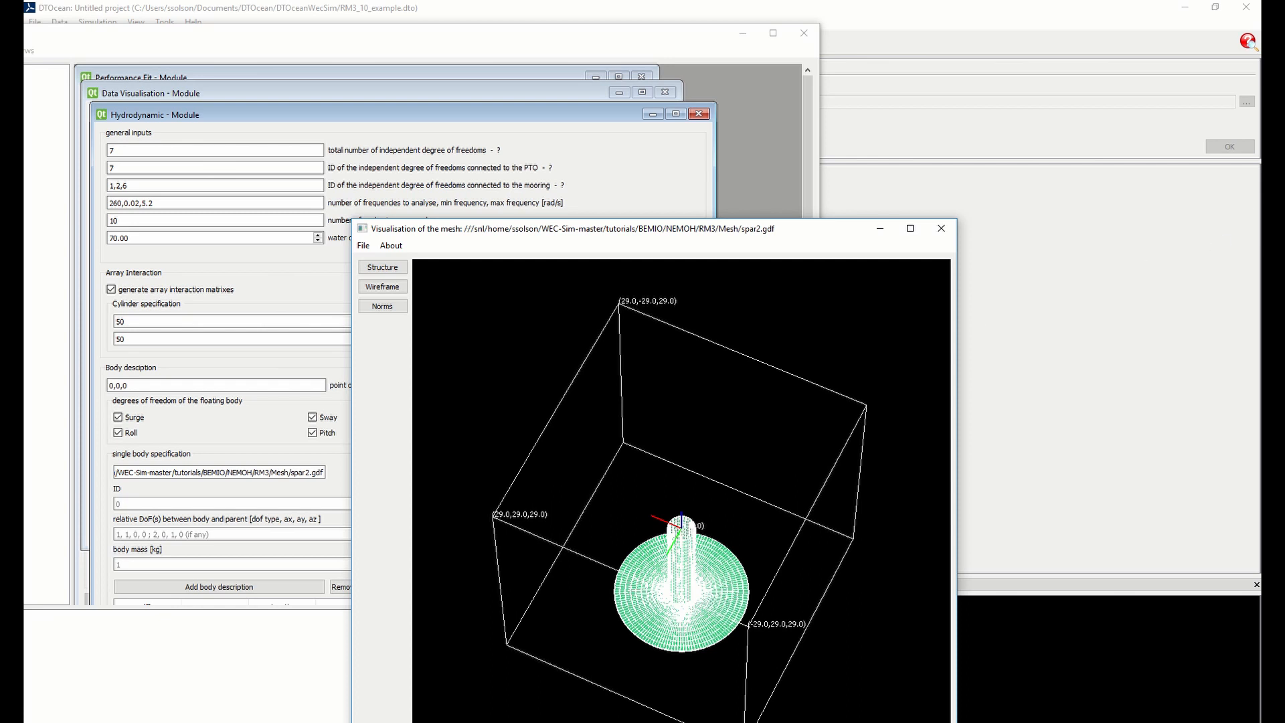
Switch to Chrome and bring up the RM3 device geometry section of the WEC-Sim tutorials page
mouse_move(1273, 103)
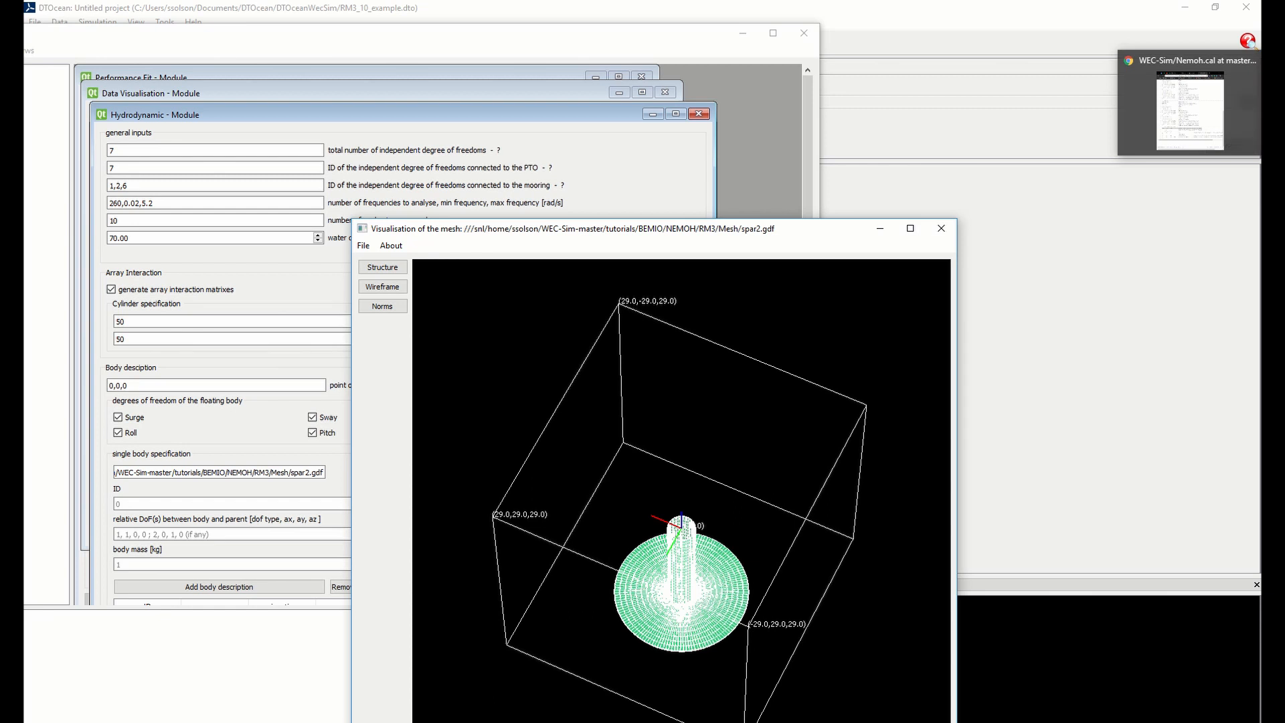
left_click(1190, 107)
left_click(870, 17)
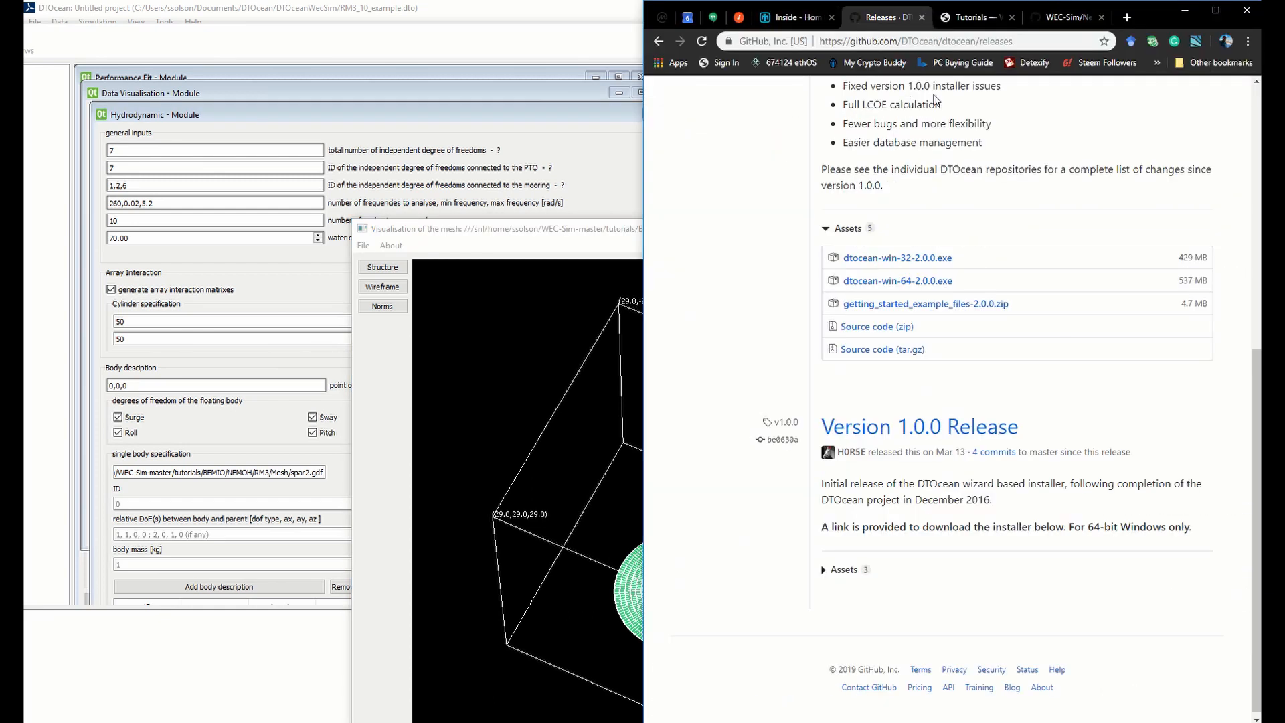
left_click(971, 26)
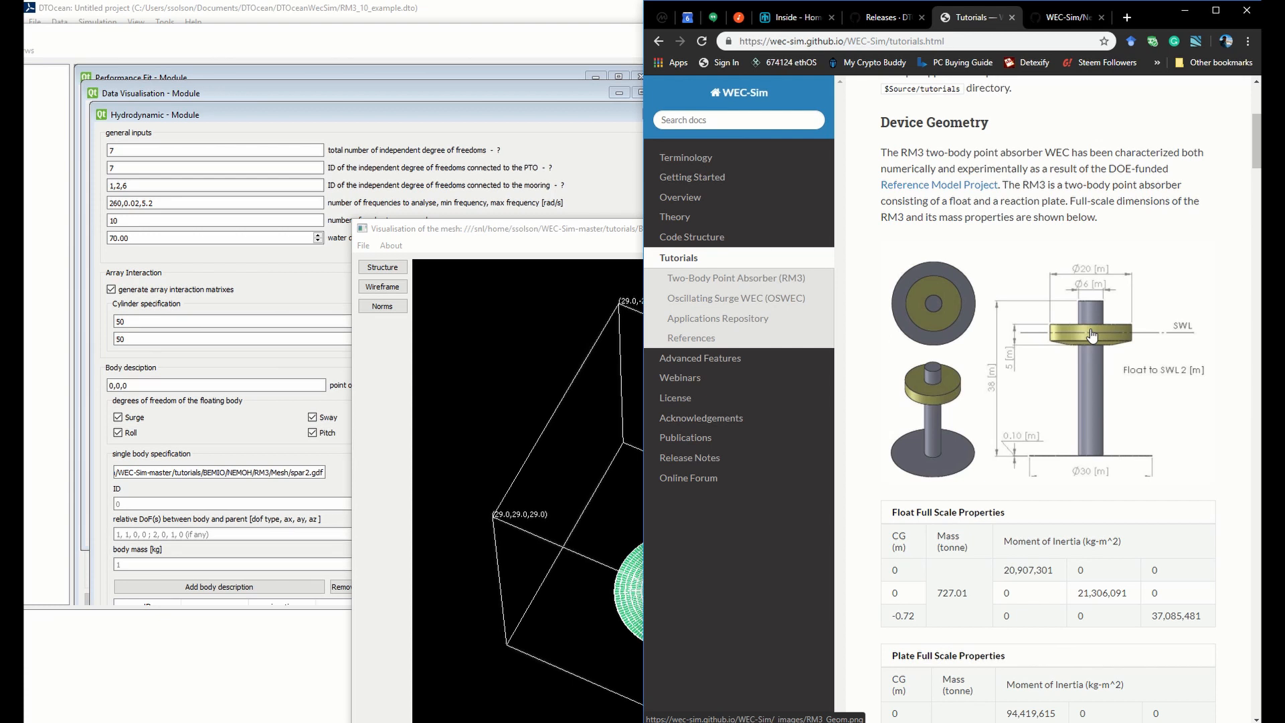
Close the visualisation of the spar2.gdf mesh and confirm quitting it
left_click(494, 470)
left_click(943, 229)
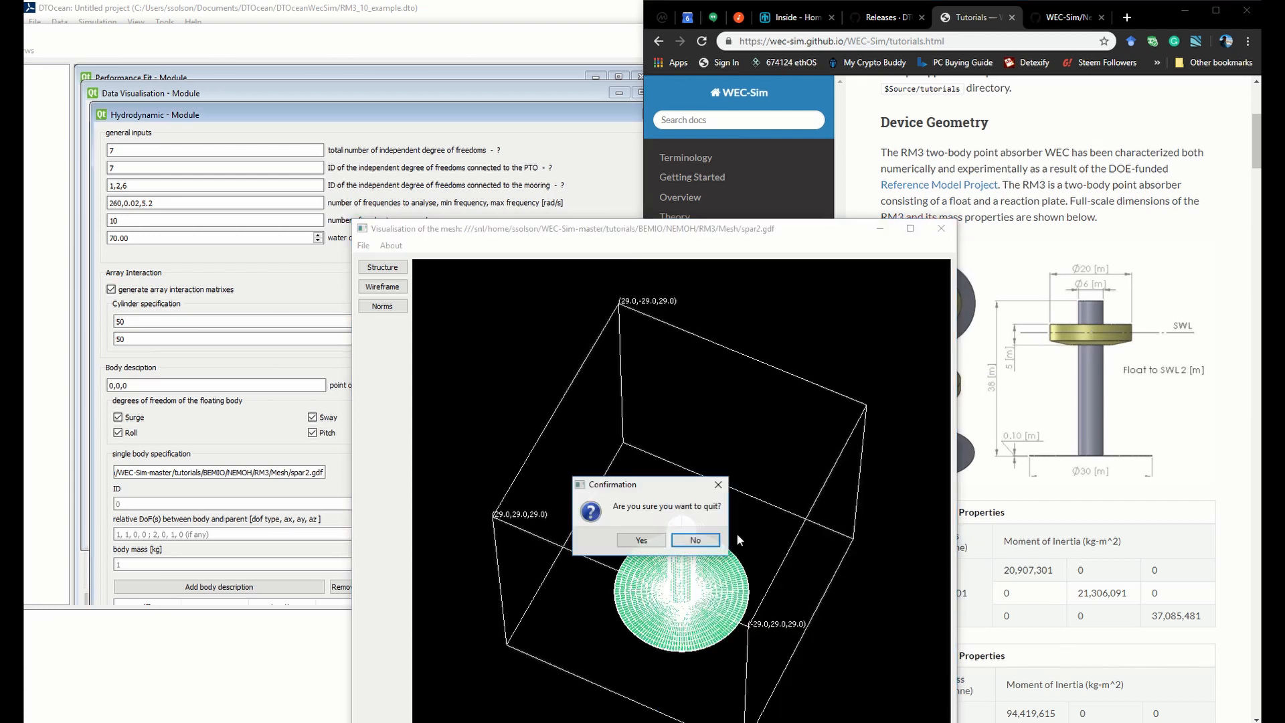
left_click(648, 540)
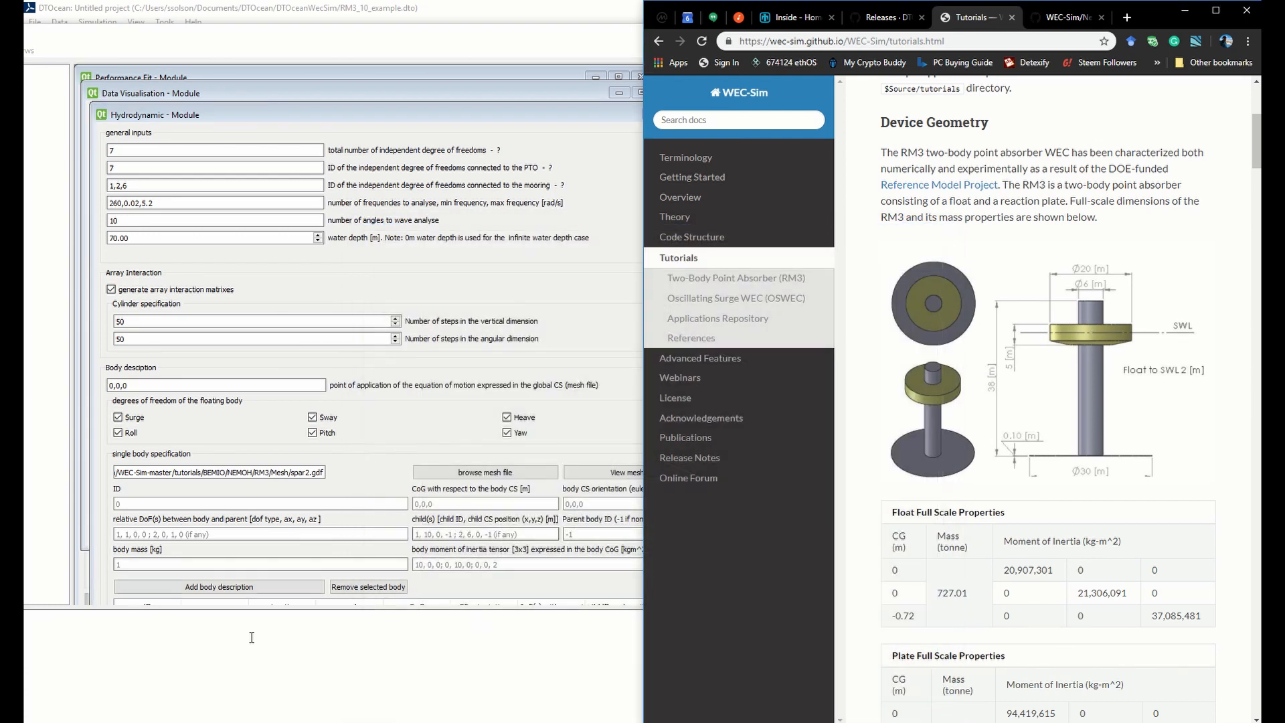
Give the spar body ID 0, a CoG entry of -21.29 and a body CS orientation of 0,0,0
left_click(261, 503)
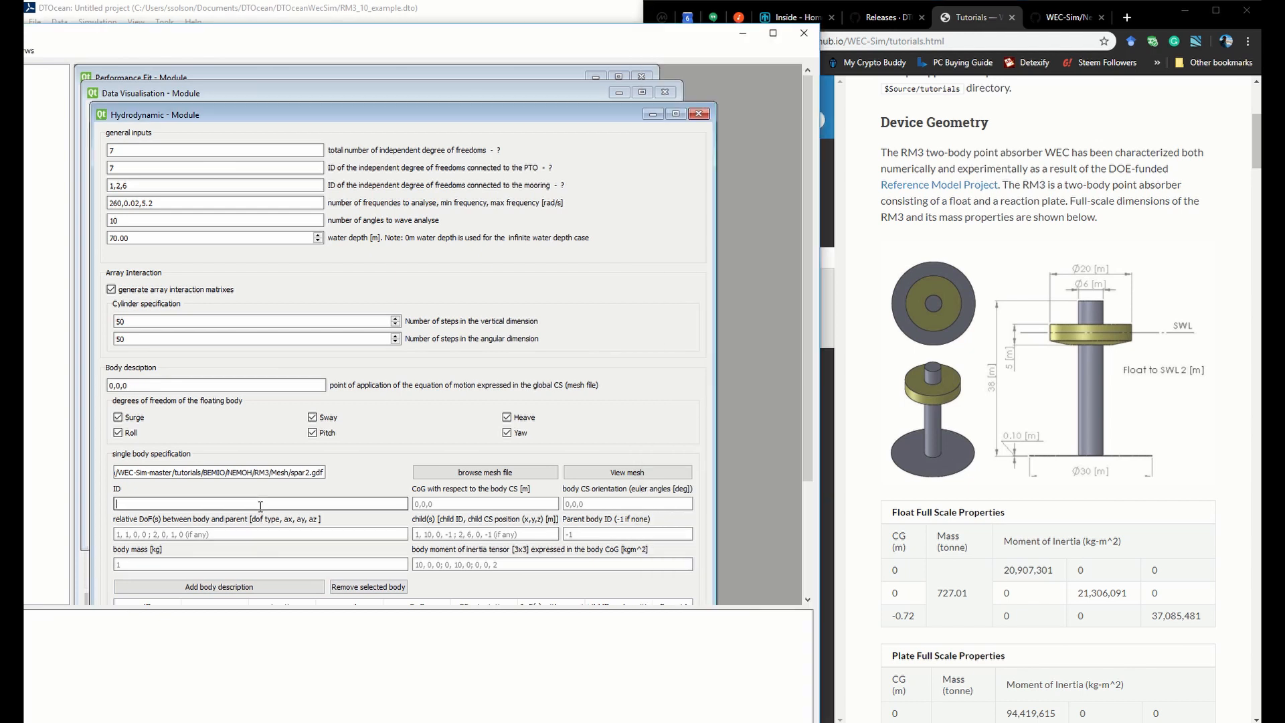
type("0")
left_click(448, 503)
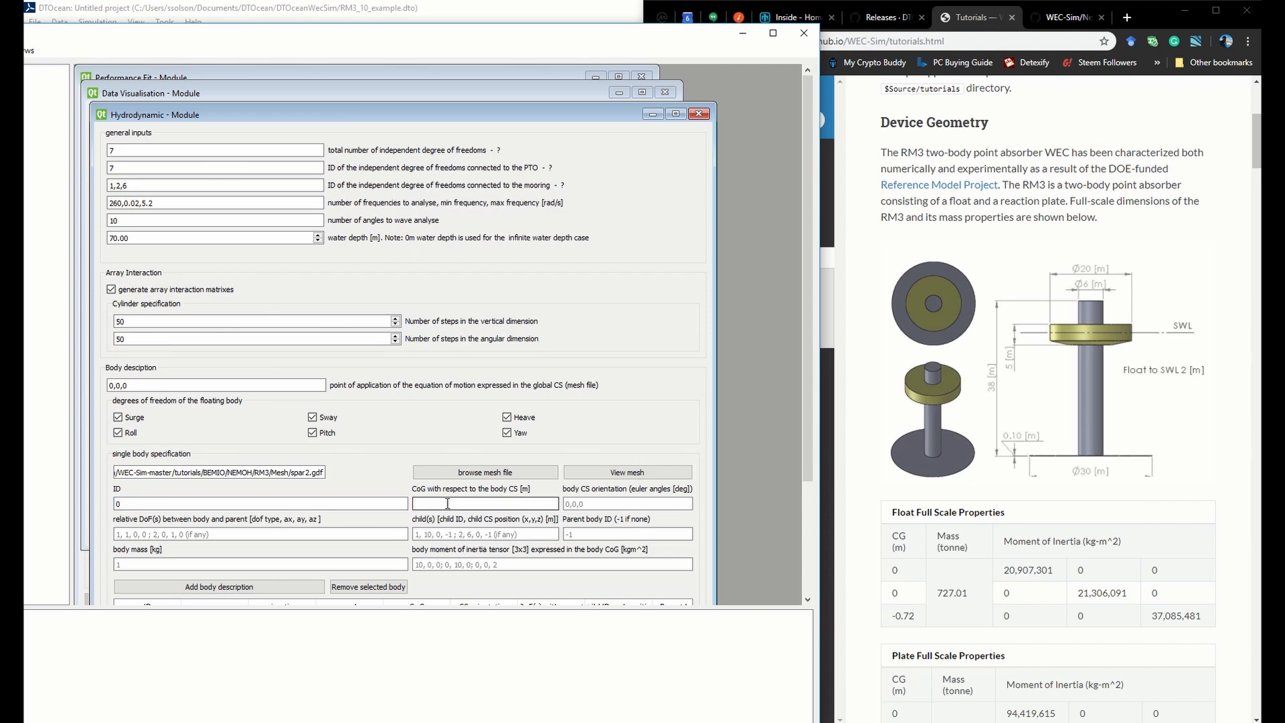
scroll(866, 614, "down", 2)
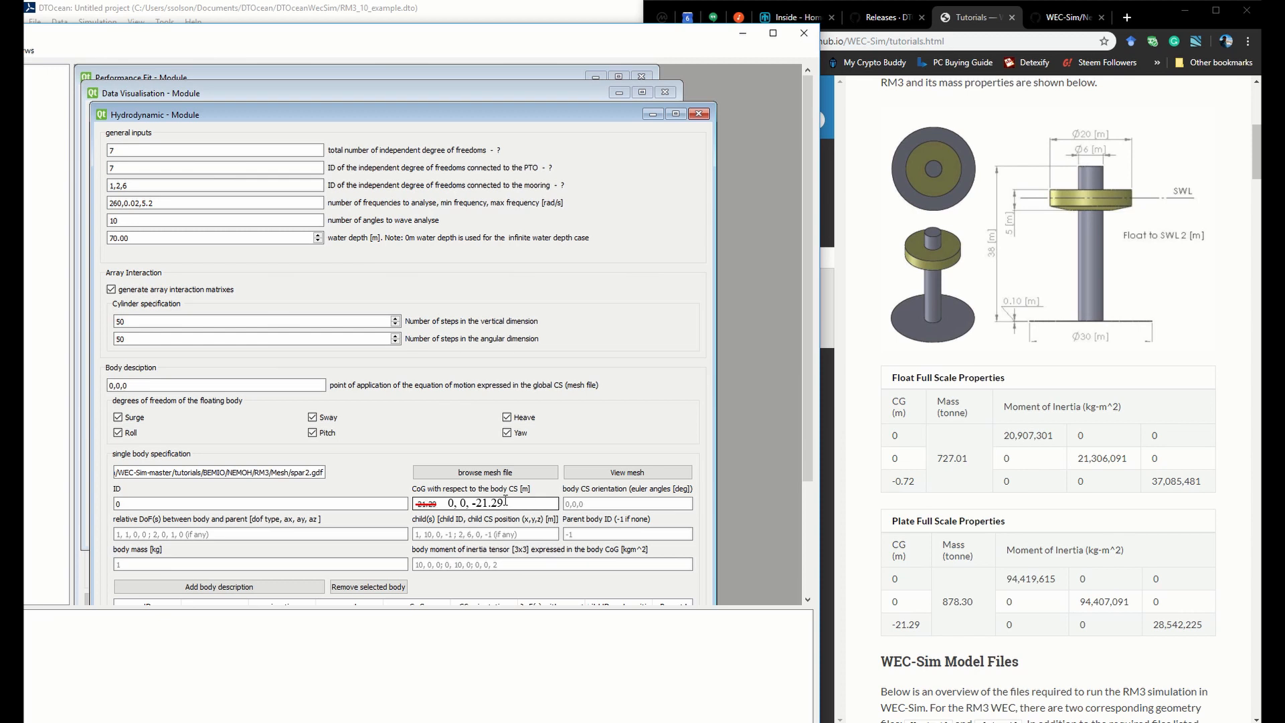
left_click(582, 501)
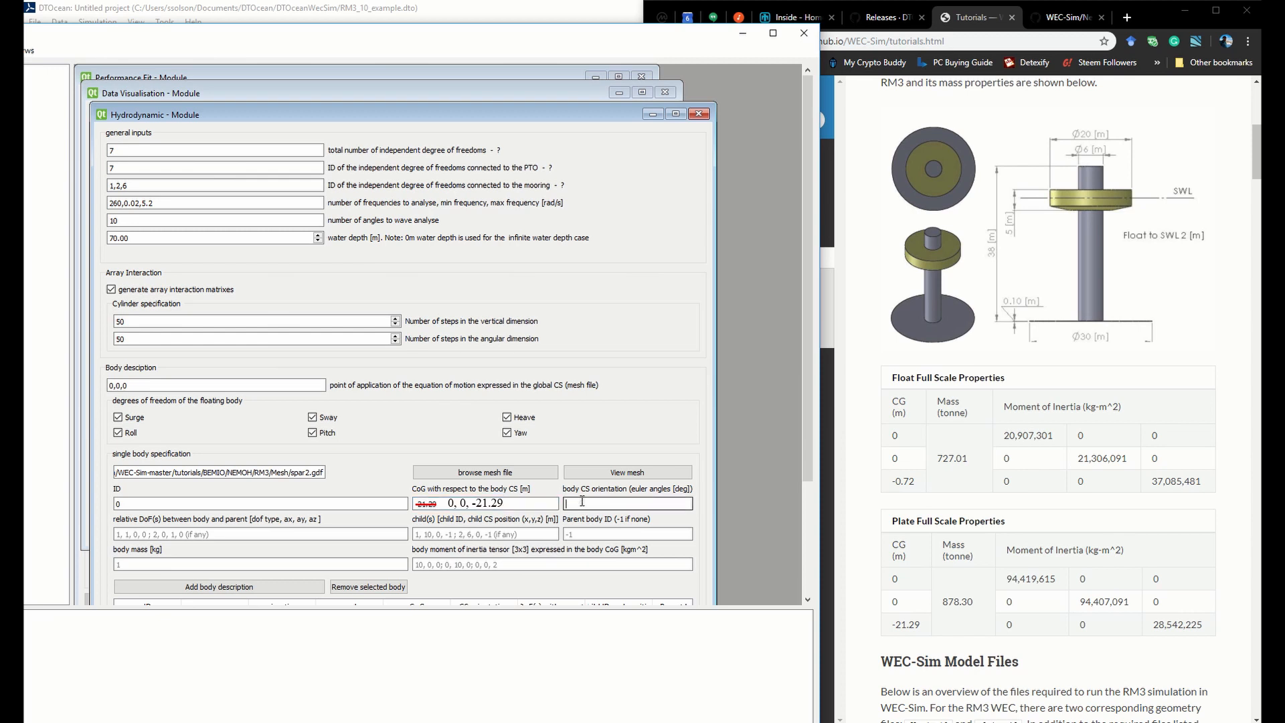
type("0,0,")
type("0")
Leave the spar's relative DoFs empty, define its child as 1,0,0,0 and set the parent body ID to -1
left_click(401, 534)
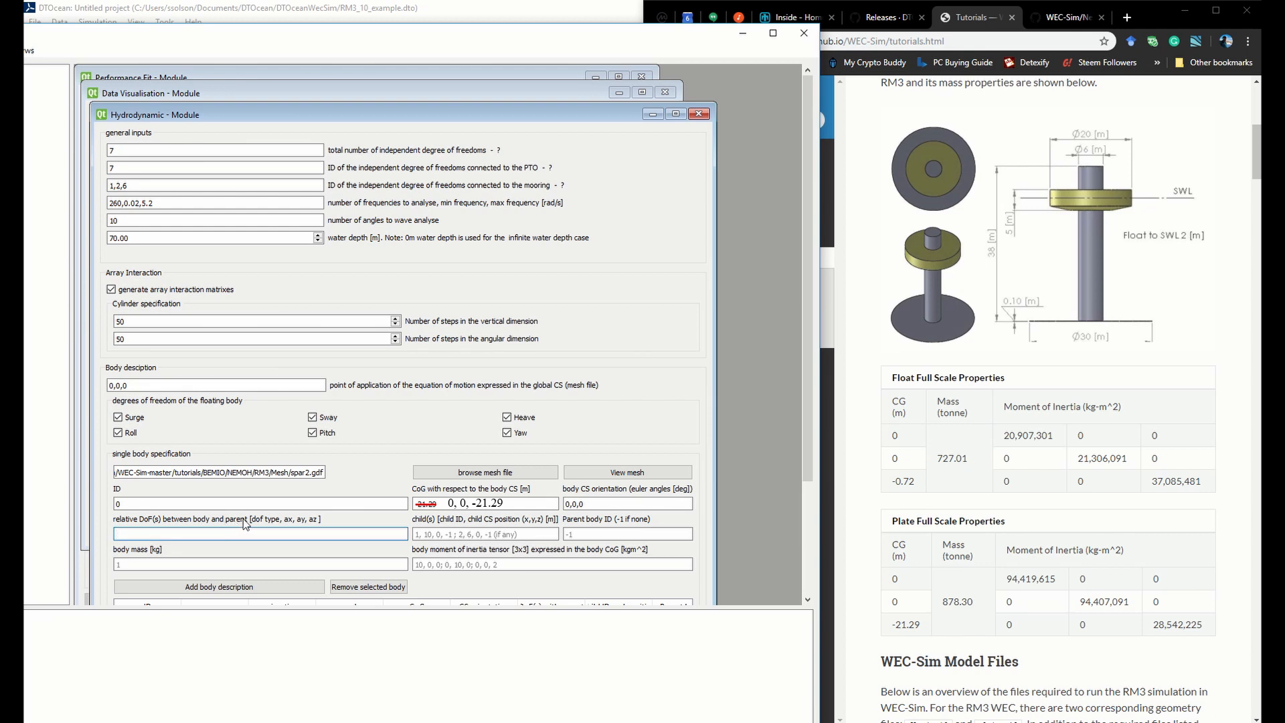
left_click(470, 533)
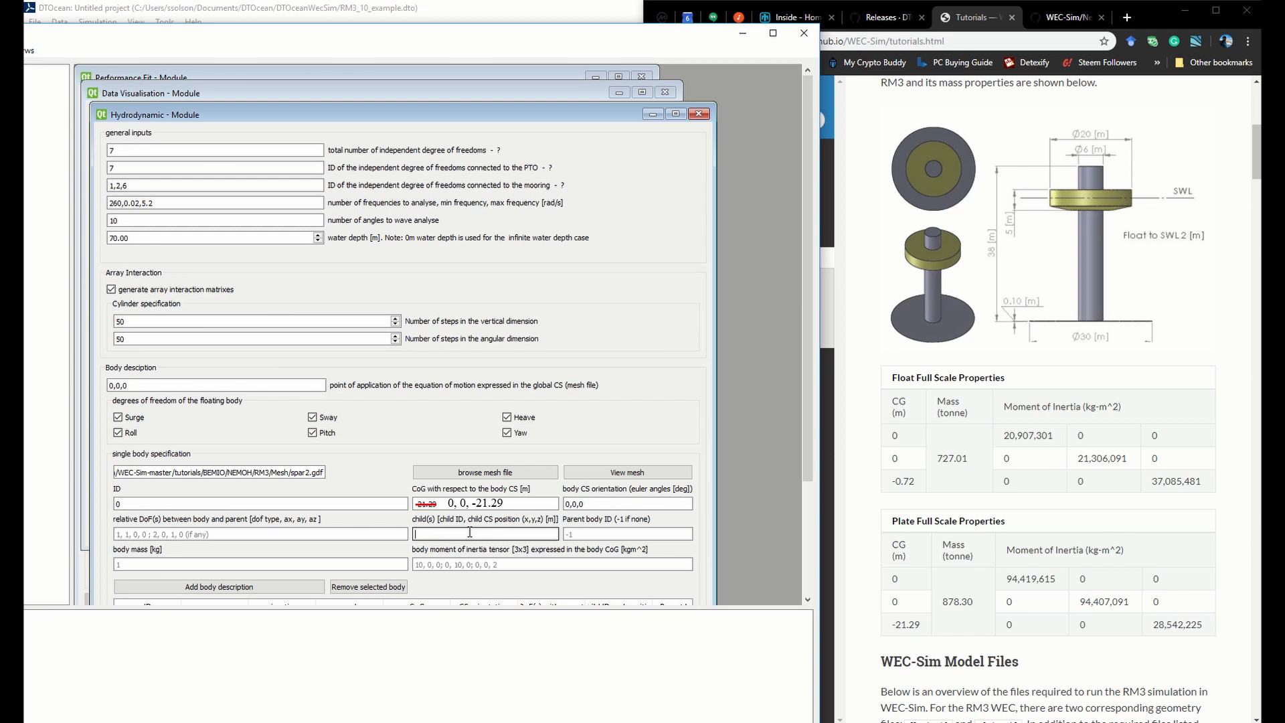
type("1")
type(",0,0,0")
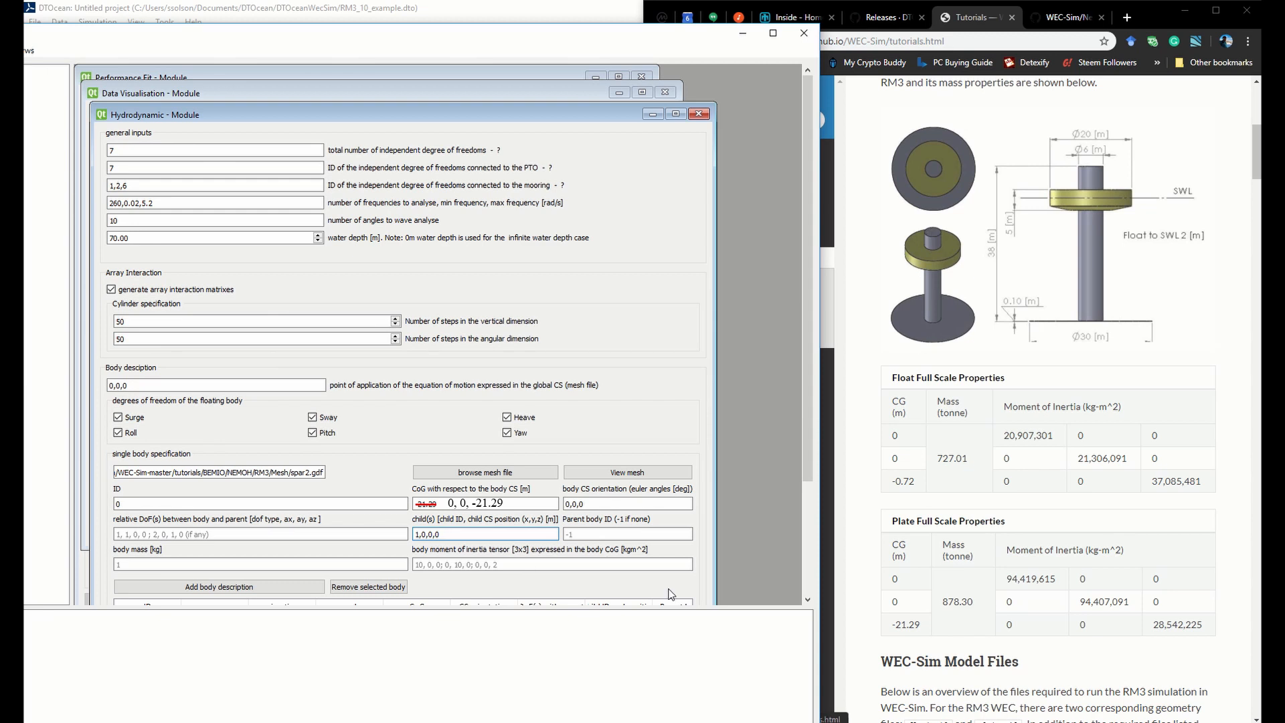
left_click(602, 533)
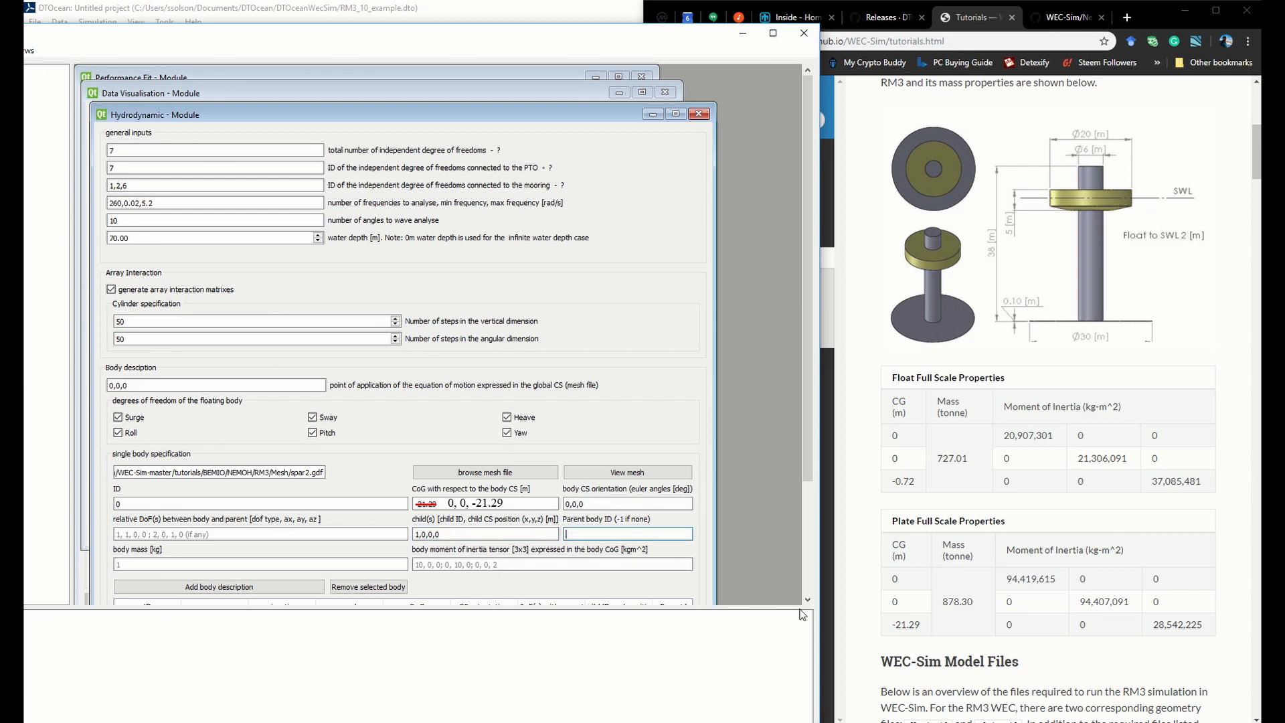
type("-1")
Set the spar's body mass to 878300 kg from the plate full-scale properties table
left_click(388, 564)
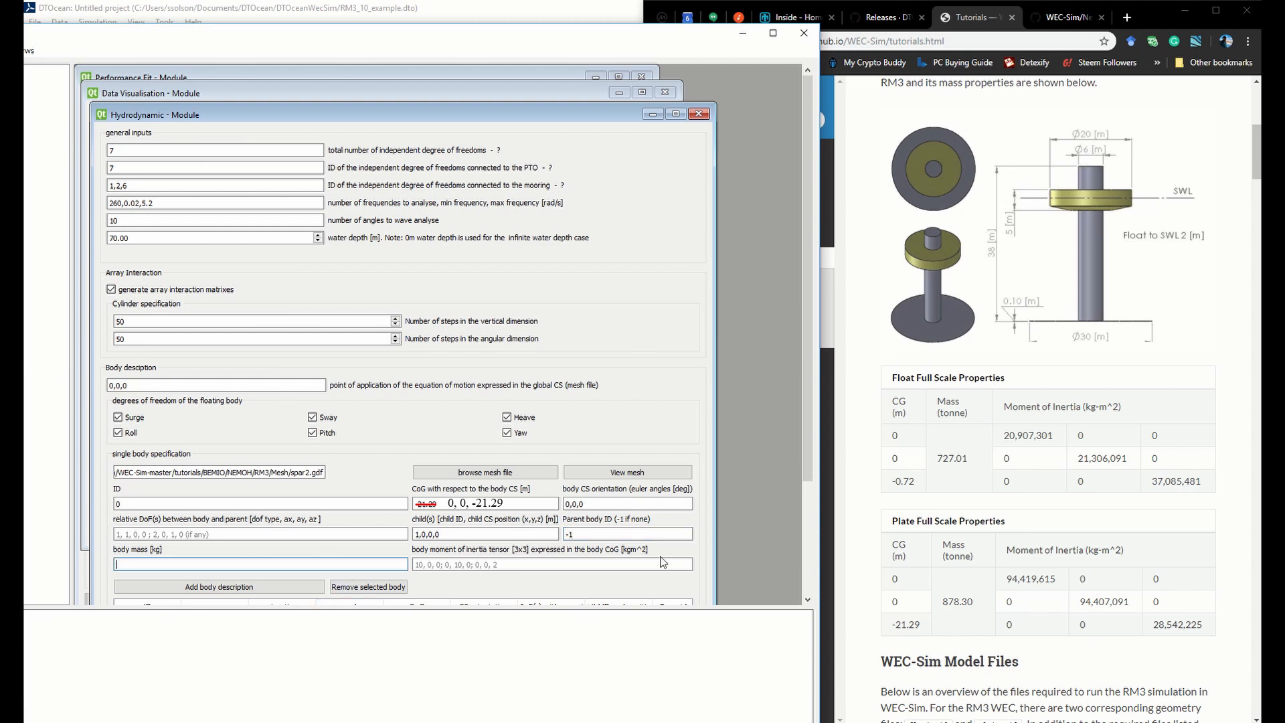
left_click_drag(975, 604, 953, 604)
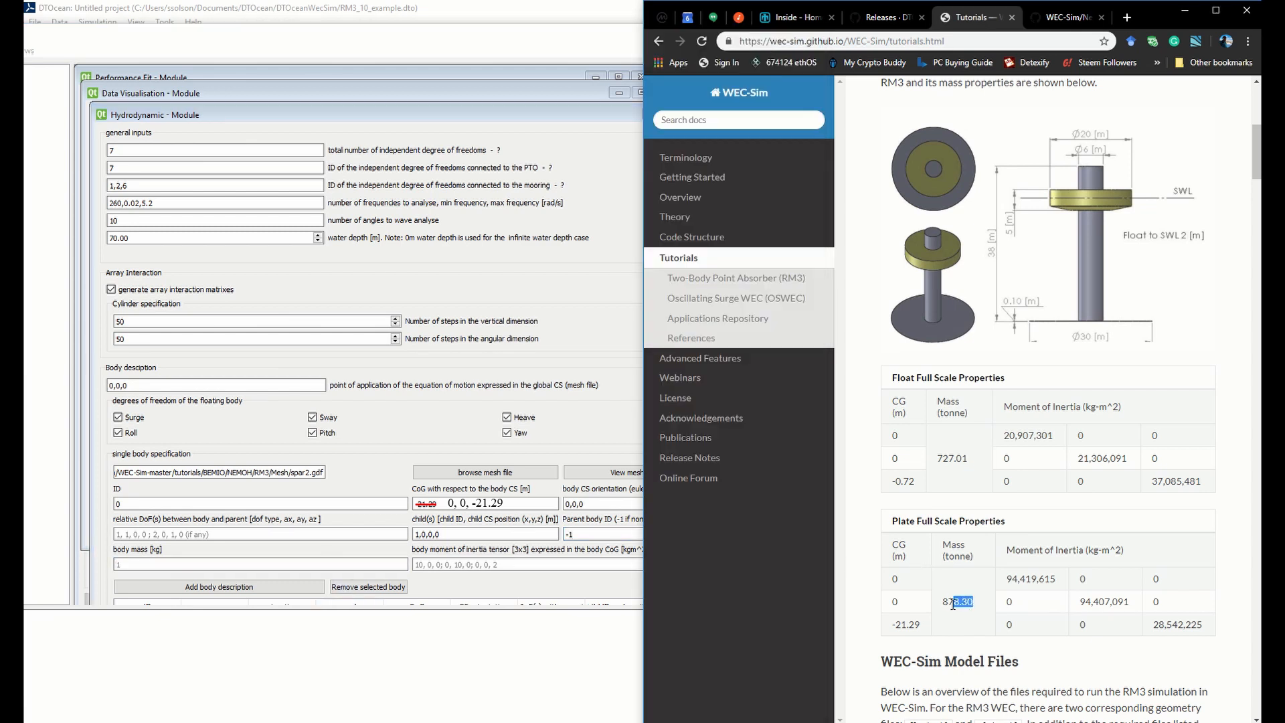
left_click(140, 563)
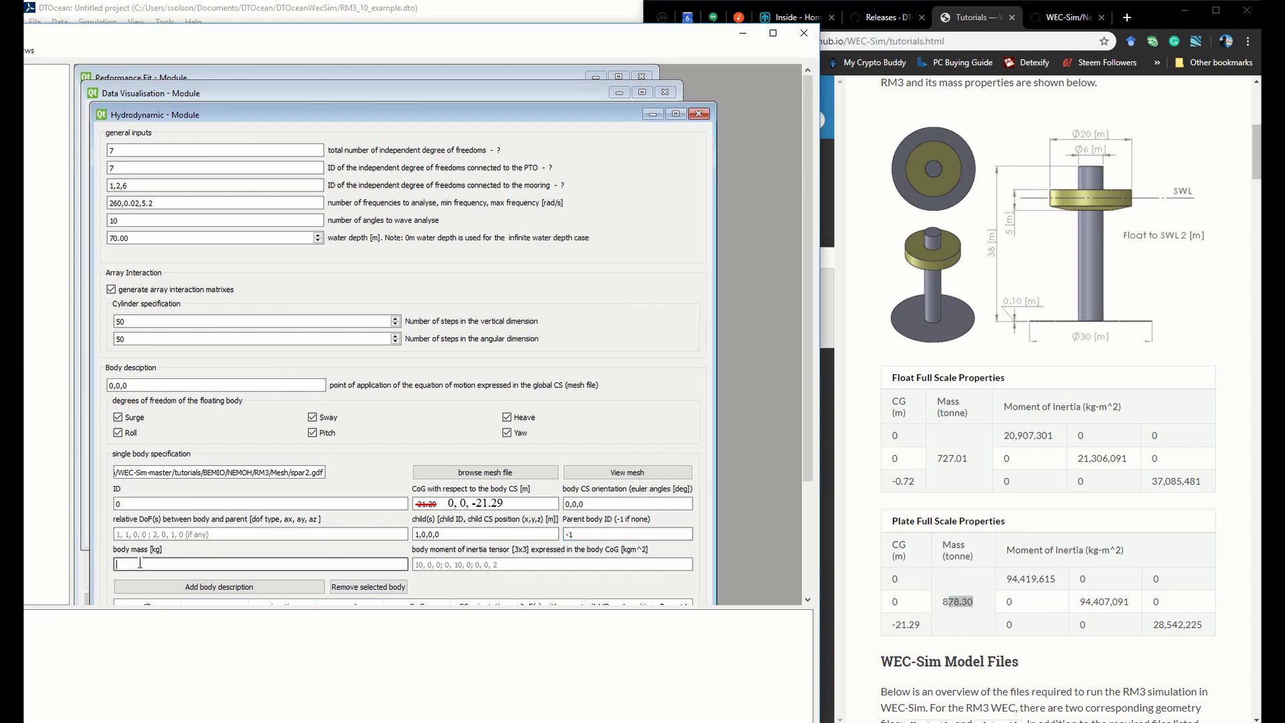
type("878300")
Enter the spar's moment of inertia tensor as 94419615,0,0;0,94407091,0;0,0,28542225
left_click(577, 564)
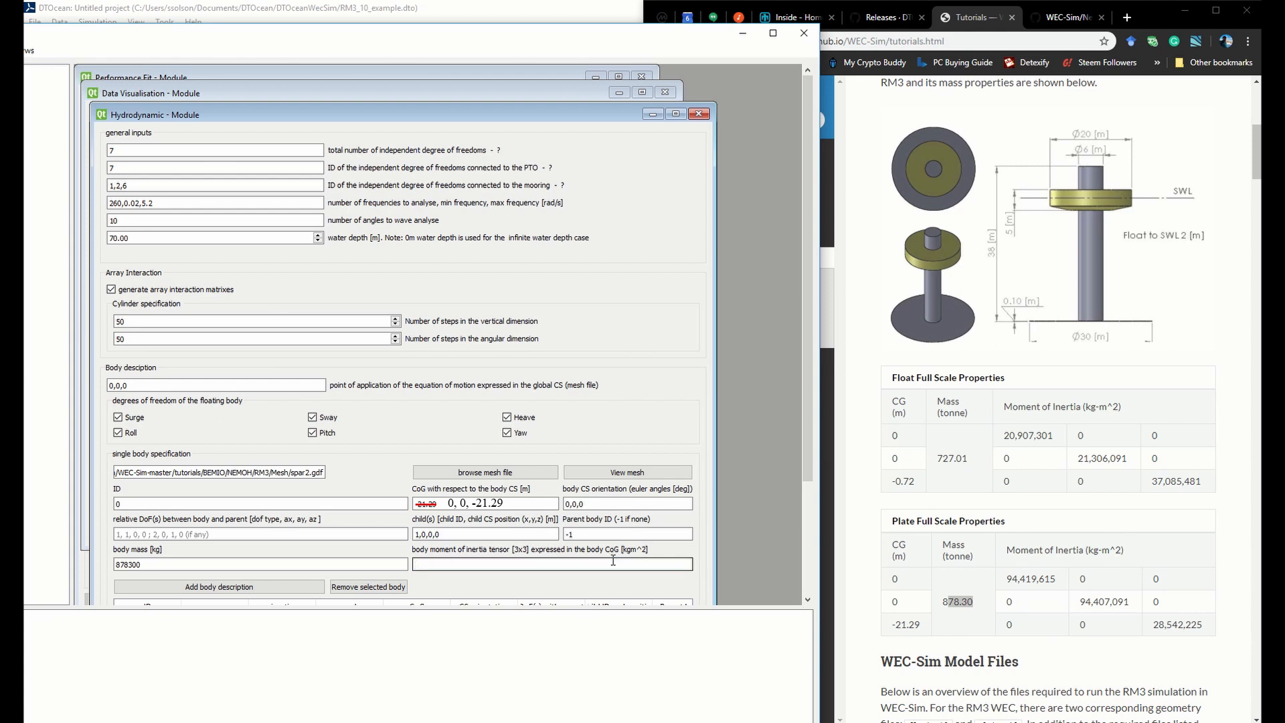
type("94419615,0,0;0,94407091,0;0,0,2854222")
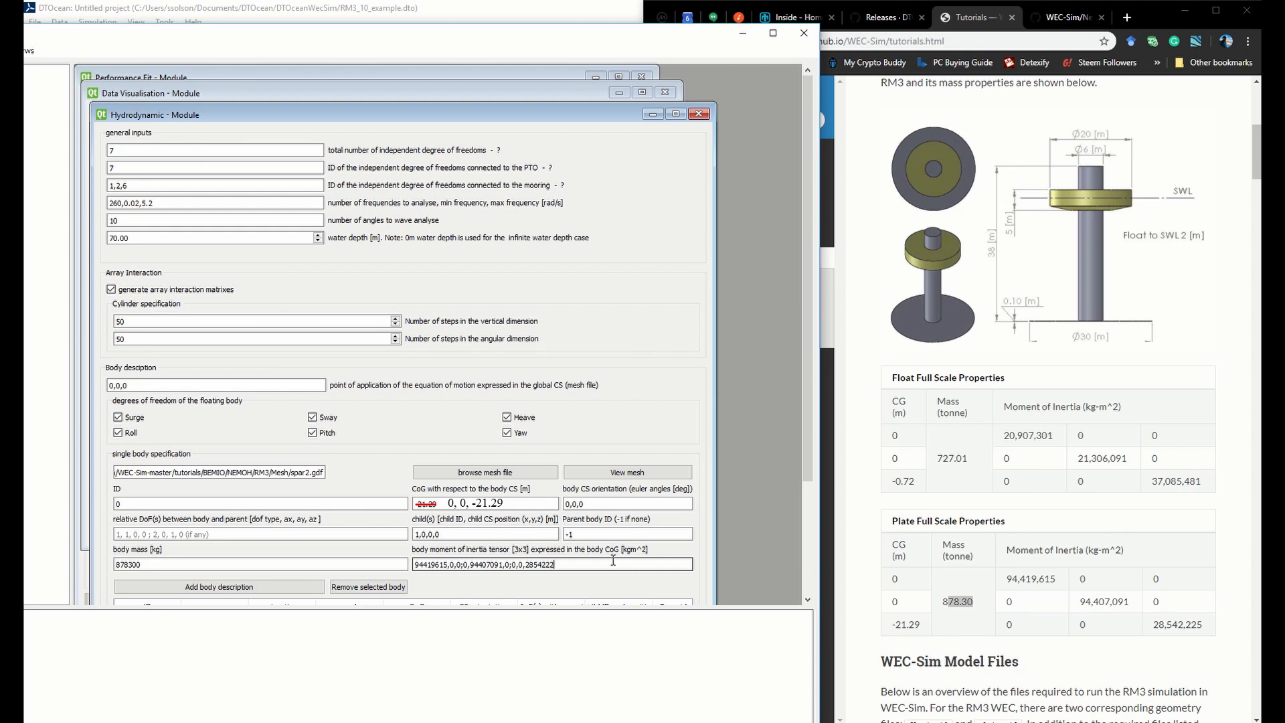
type("5")
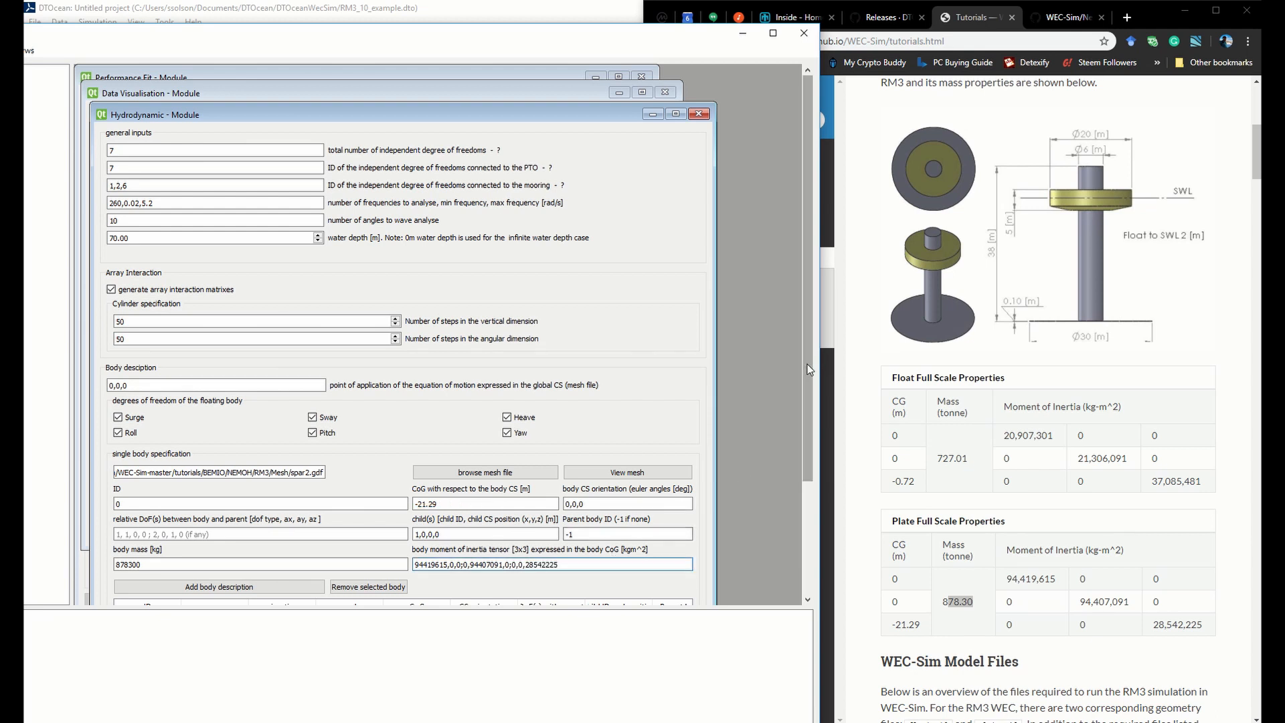
Correct the spar's CoG to 0,0,-21.29 and add its body description to the table
left_click_drag(810, 369, 806, 416)
left_click(212, 487)
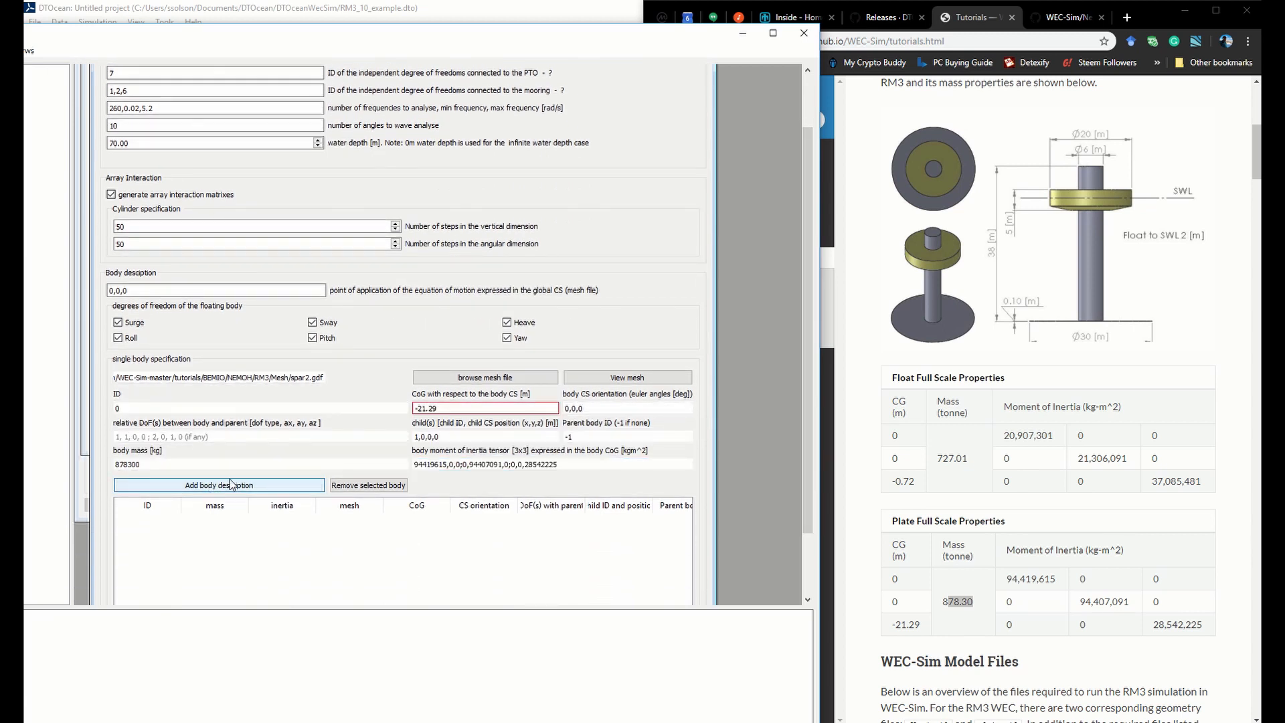
left_click(415, 408)
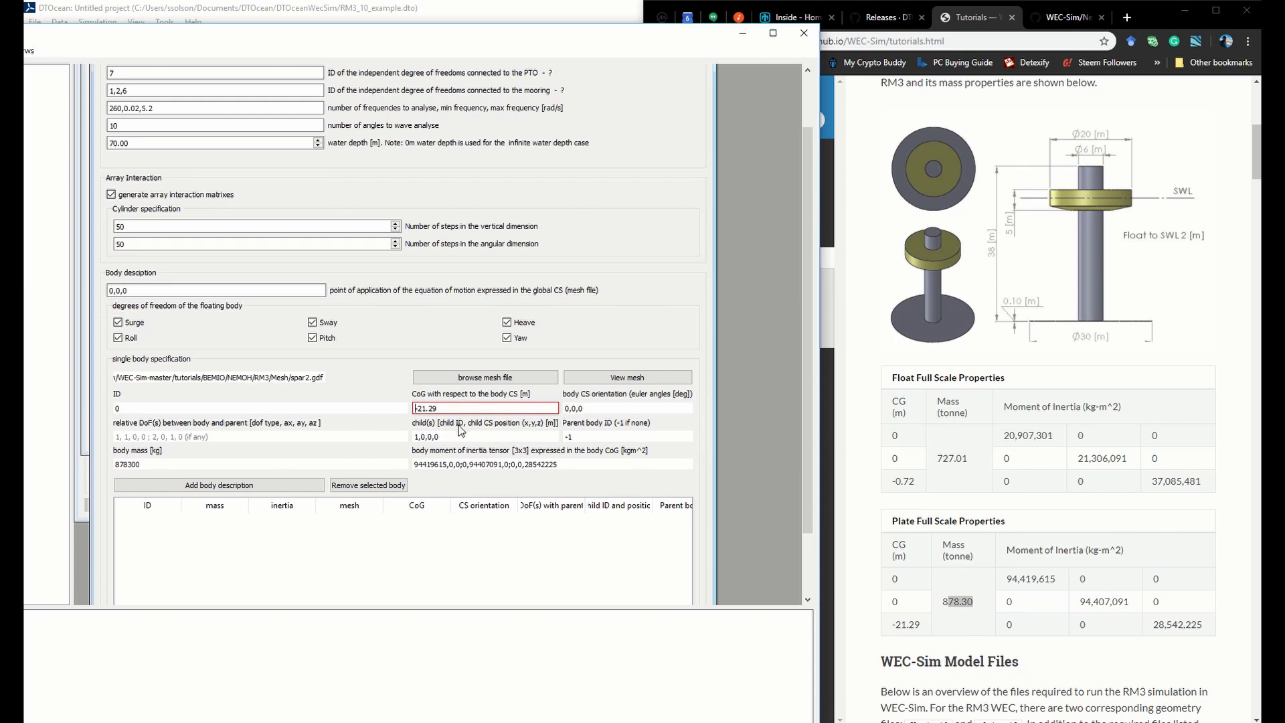
type("0,0,")
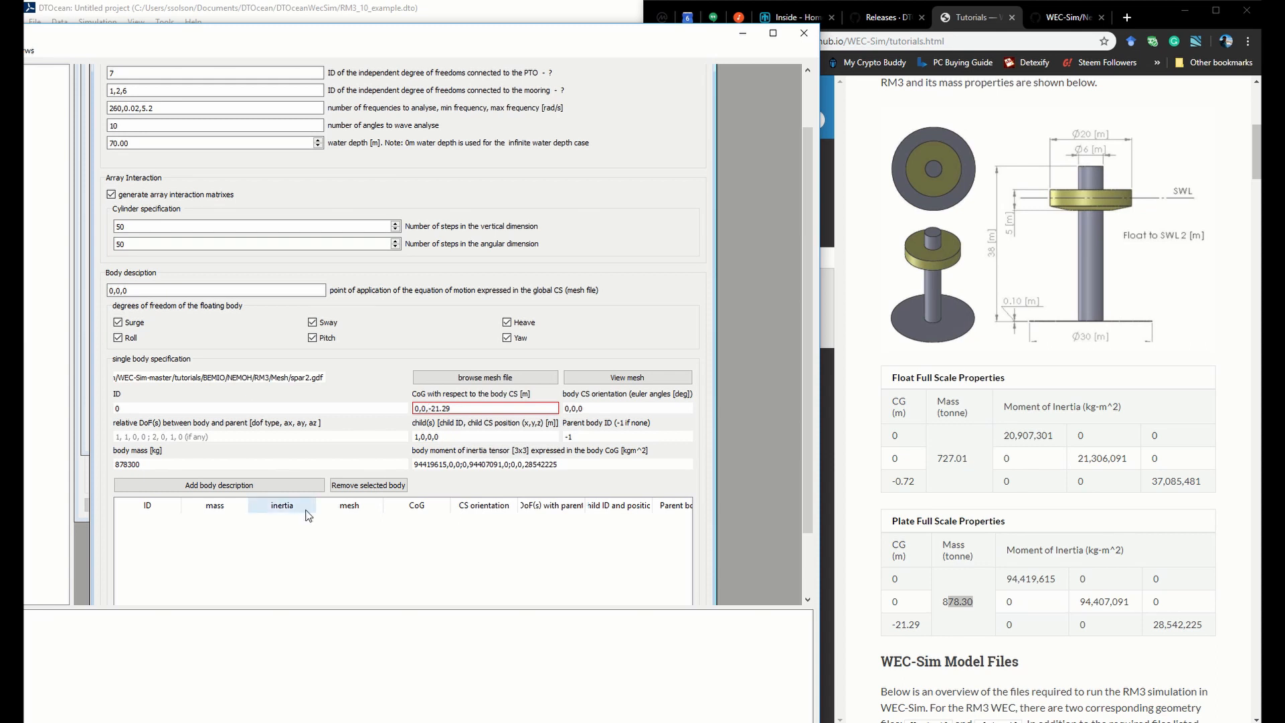
left_click(303, 486)
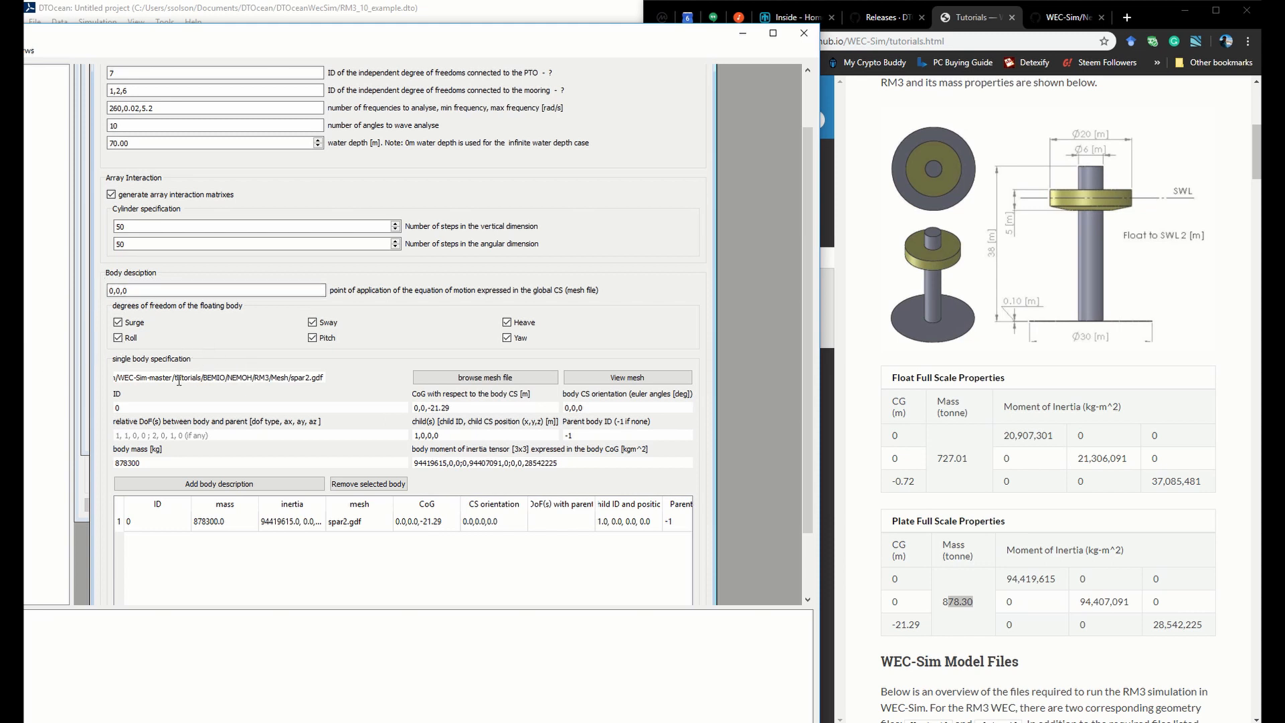
Load float2.gdf from the RM3 Mesh folder as the mesh file for the second body
left_click(473, 379)
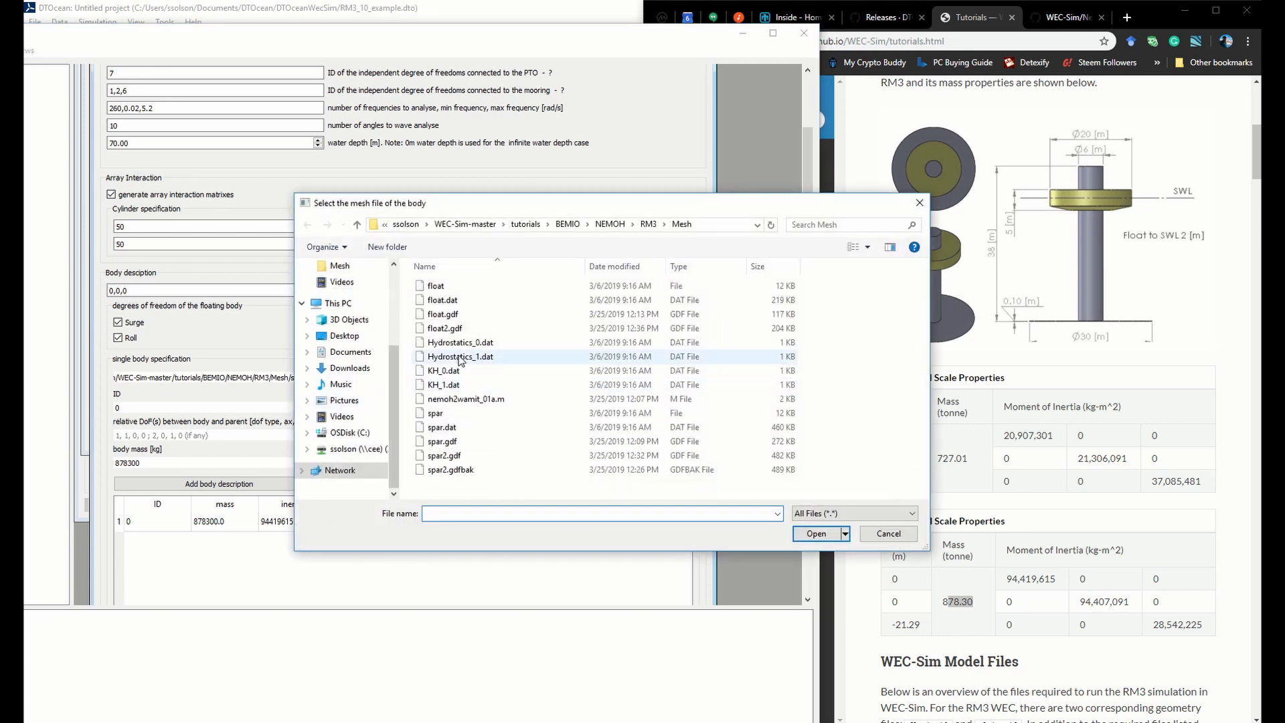
left_click(476, 328)
left_click(811, 531)
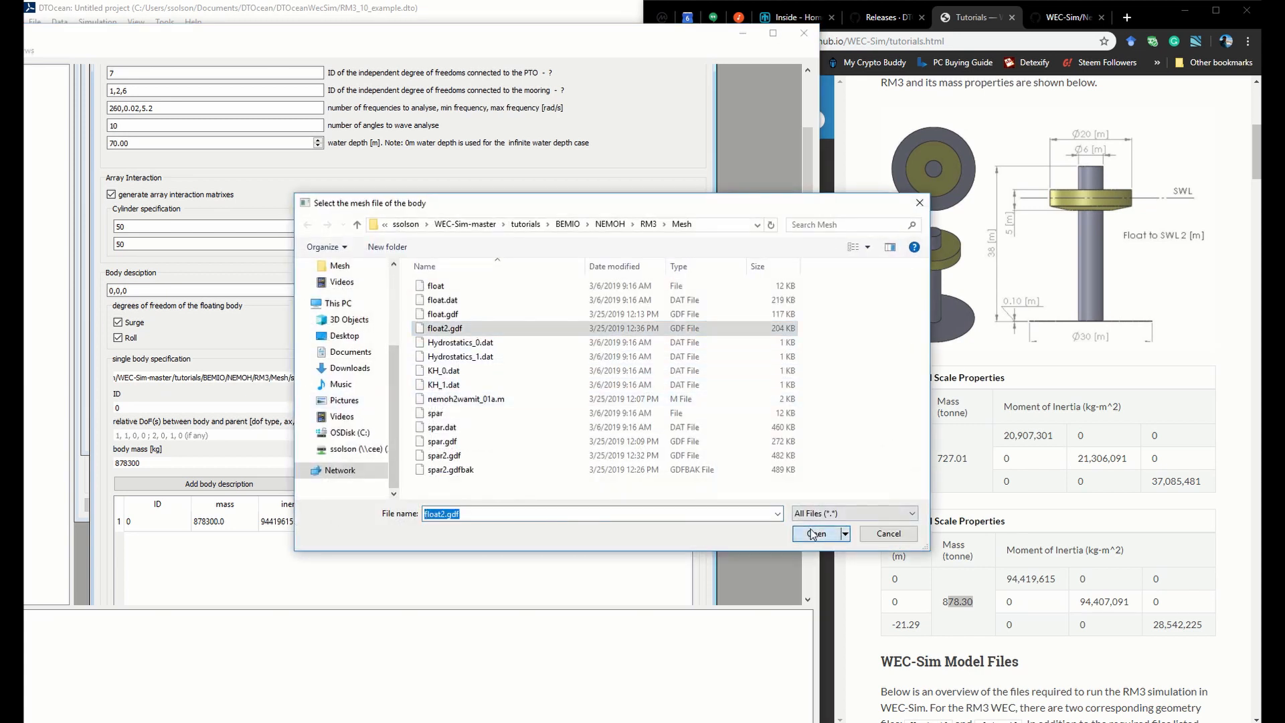
Visualise the float2.gdf mesh, inspect it from an angled side view, and close the visualisation
left_click(644, 378)
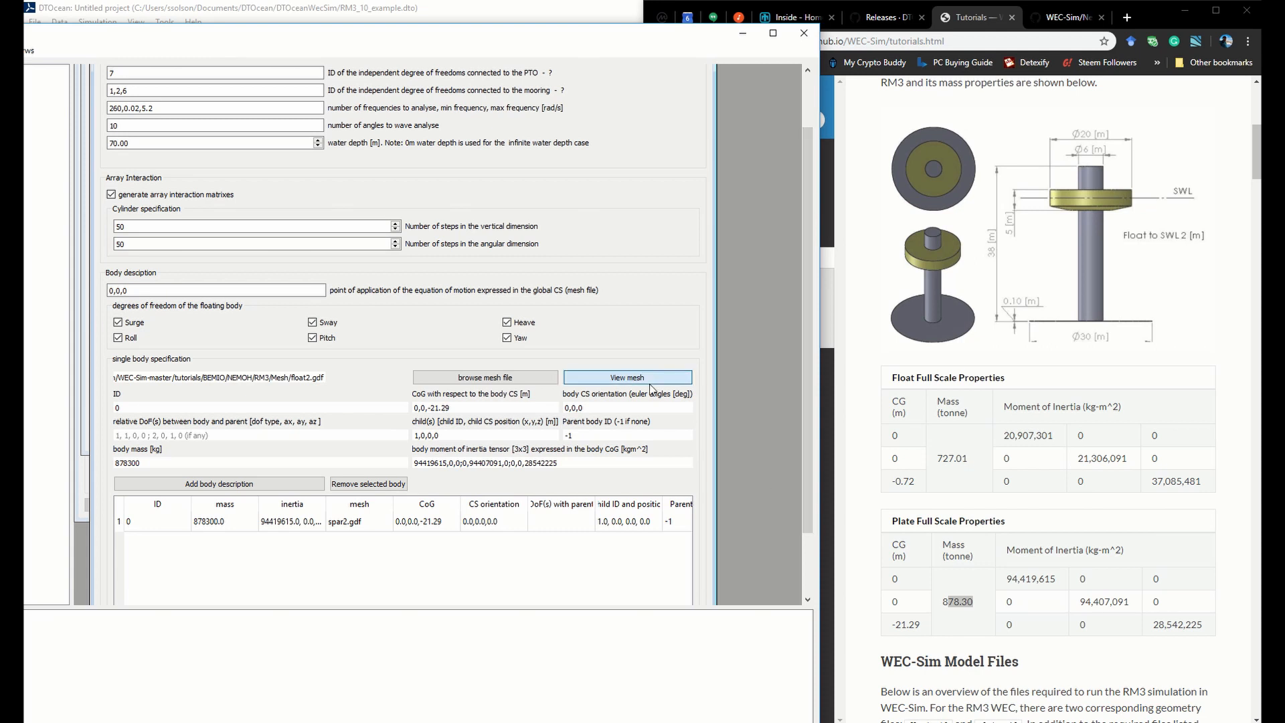
left_click_drag(730, 541, 610, 478)
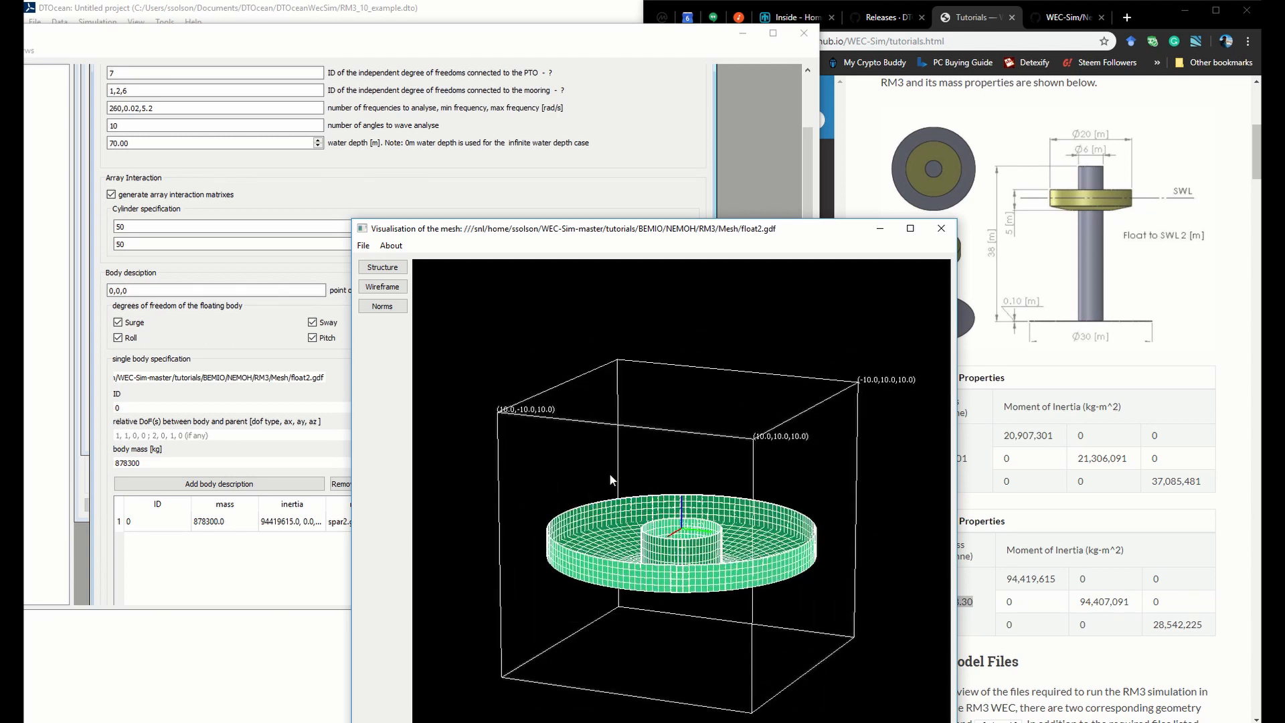
left_click(950, 229)
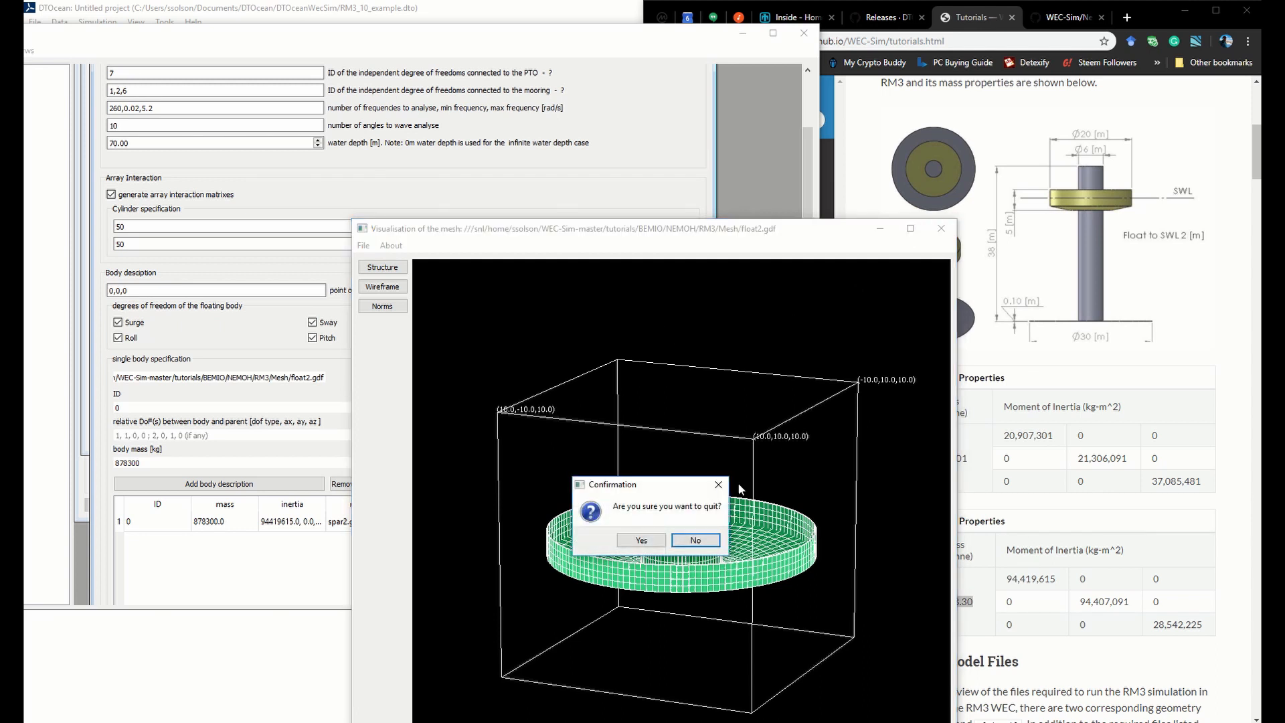
left_click(662, 544)
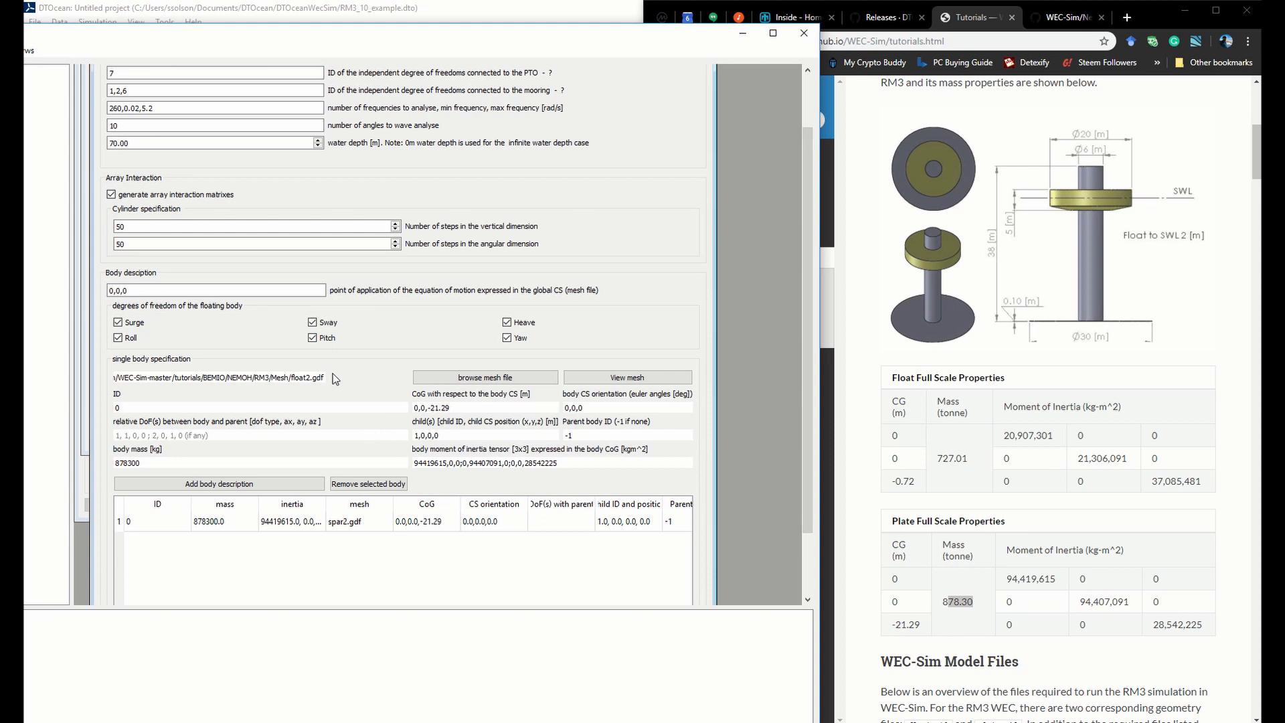
Give the float body ID 1 and set its CoG to 0,0,-0.72
double_click(118, 408)
type("1")
left_click_drag(429, 407, 497, 405)
type("-0.72")
Define the float's link to its parent with relative DoF 1,0,0,1, an empty child entry and parent body ID 0
left_click(274, 436)
type("10")
type("0,0")
type(",1")
left_click_drag(447, 435, 357, 430)
key("BackSpace")
left_click(612, 436)
left_click_drag(612, 436, 523, 430)
type("0")
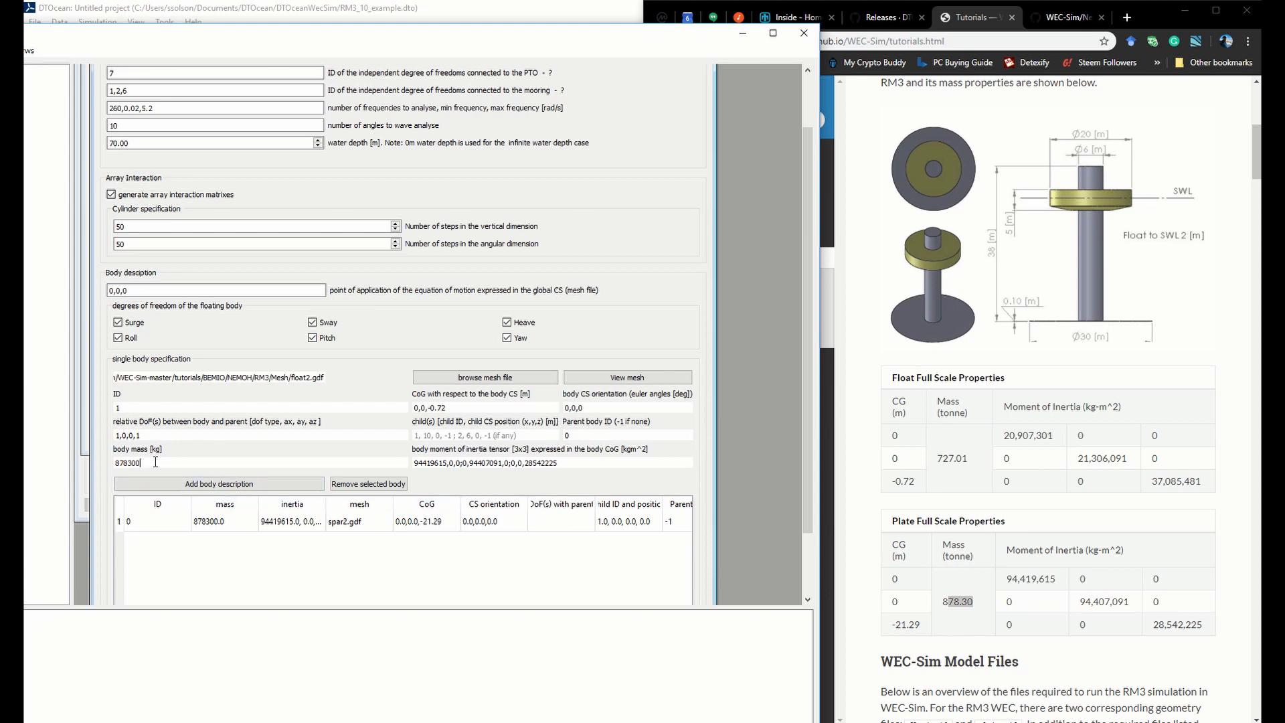
Set the float's body mass to 727010 kg
left_click_drag(154, 463, 75, 444)
type("727010")
Replace the inertia tensor with 20907301,0,0;0,21306091,0;0,0,37085481 and add the float's body description to the table
left_click_drag(573, 460, 380, 449)
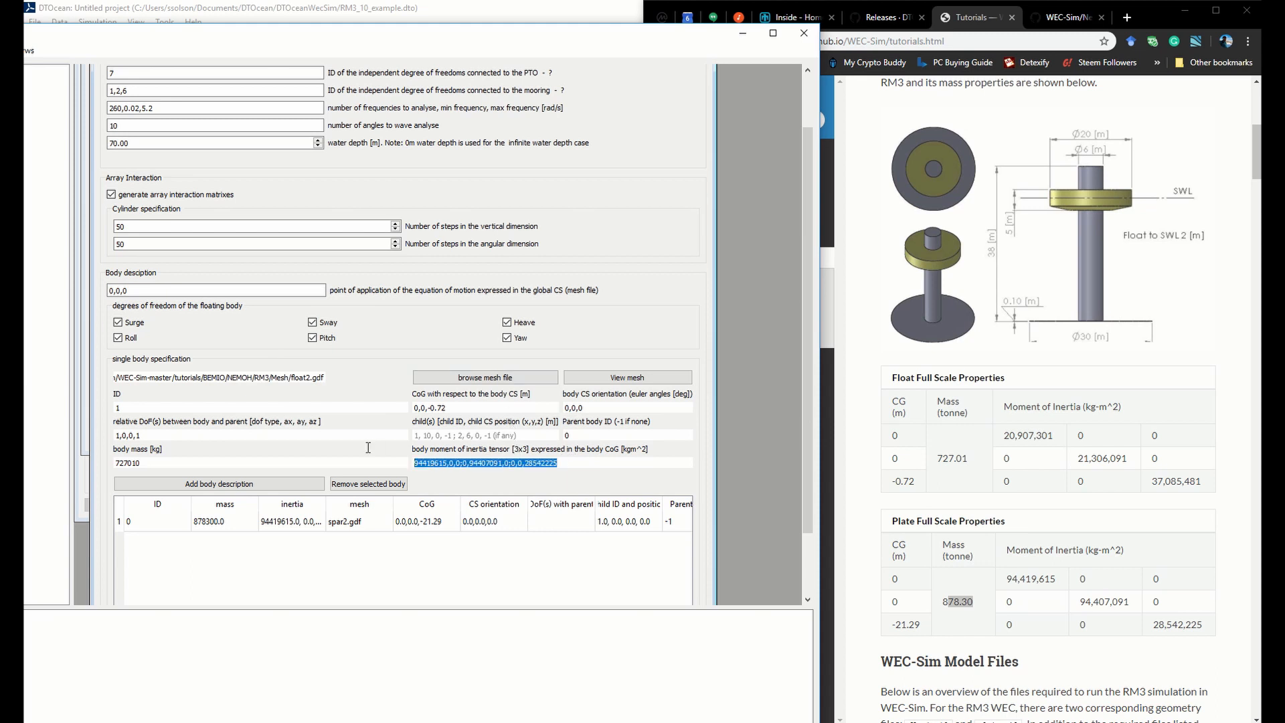
key("BackSpace")
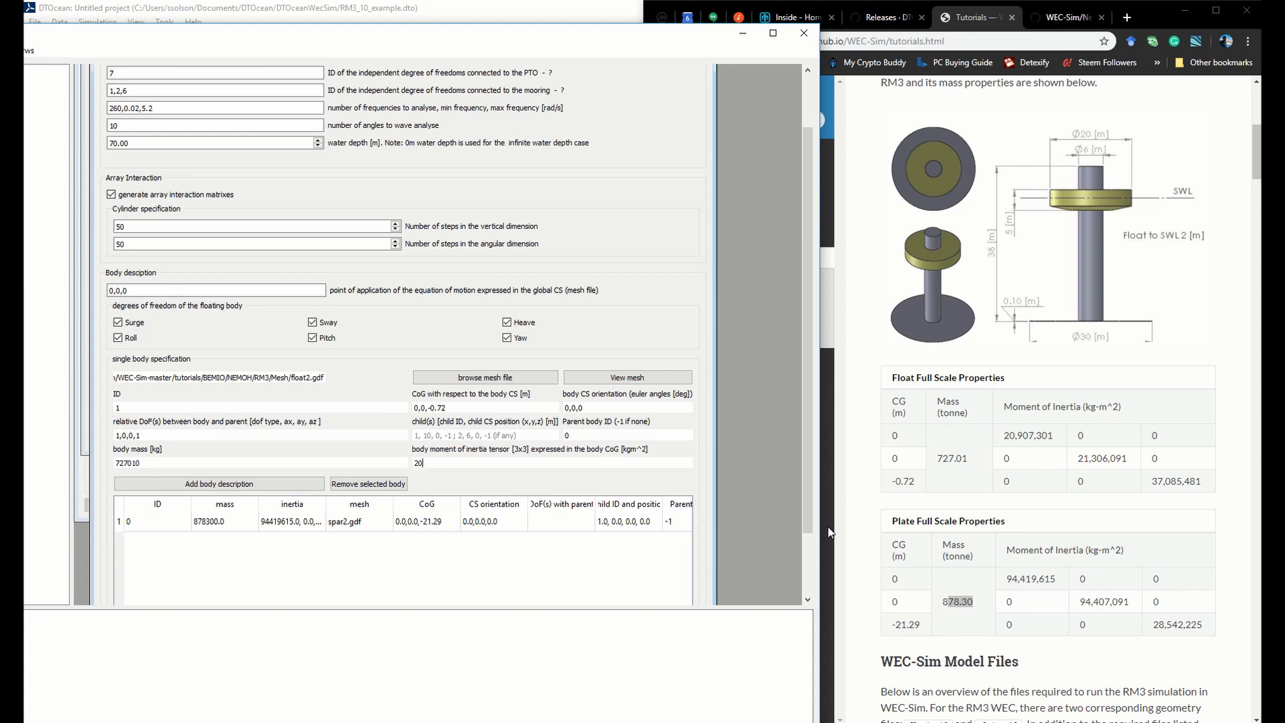
type("20907301,0,0;0,21306091,0;0,0,37085481")
left_click(252, 485)
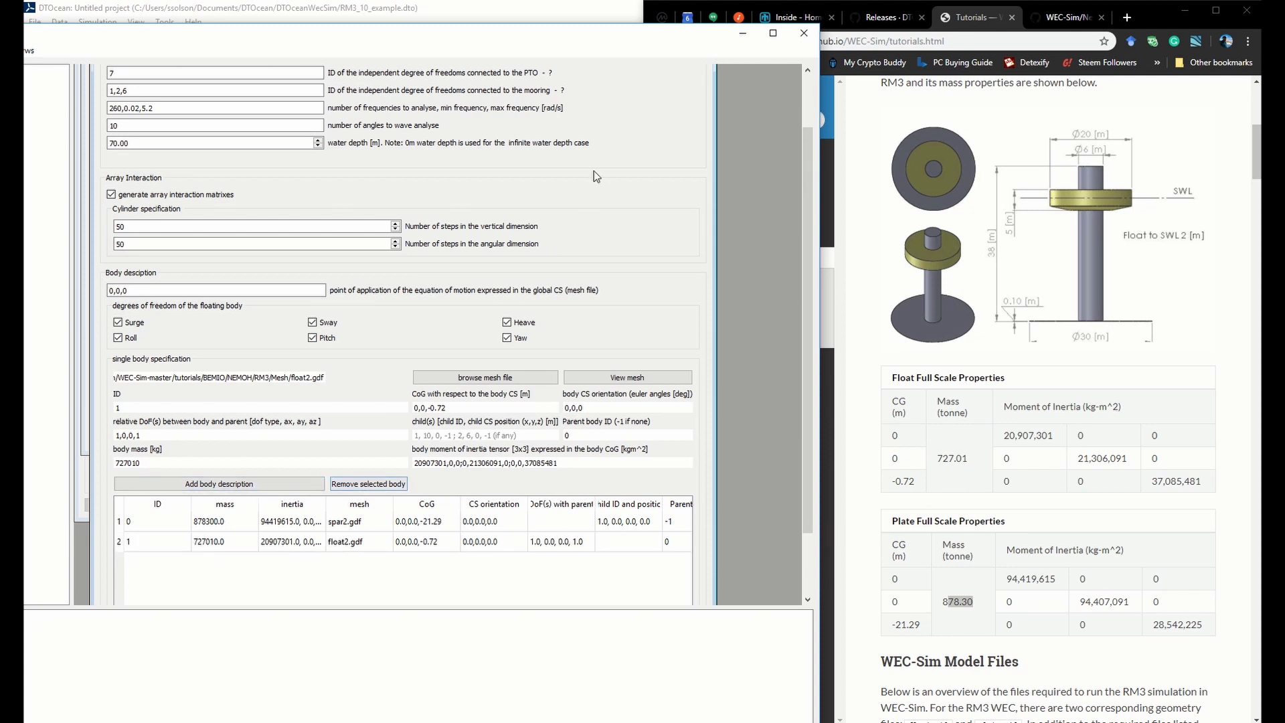
Enlarge and reposition the WEC Analysis window, and widen the inertia column to review both bodies' entries
left_click_drag(819, 263, 1101, 273)
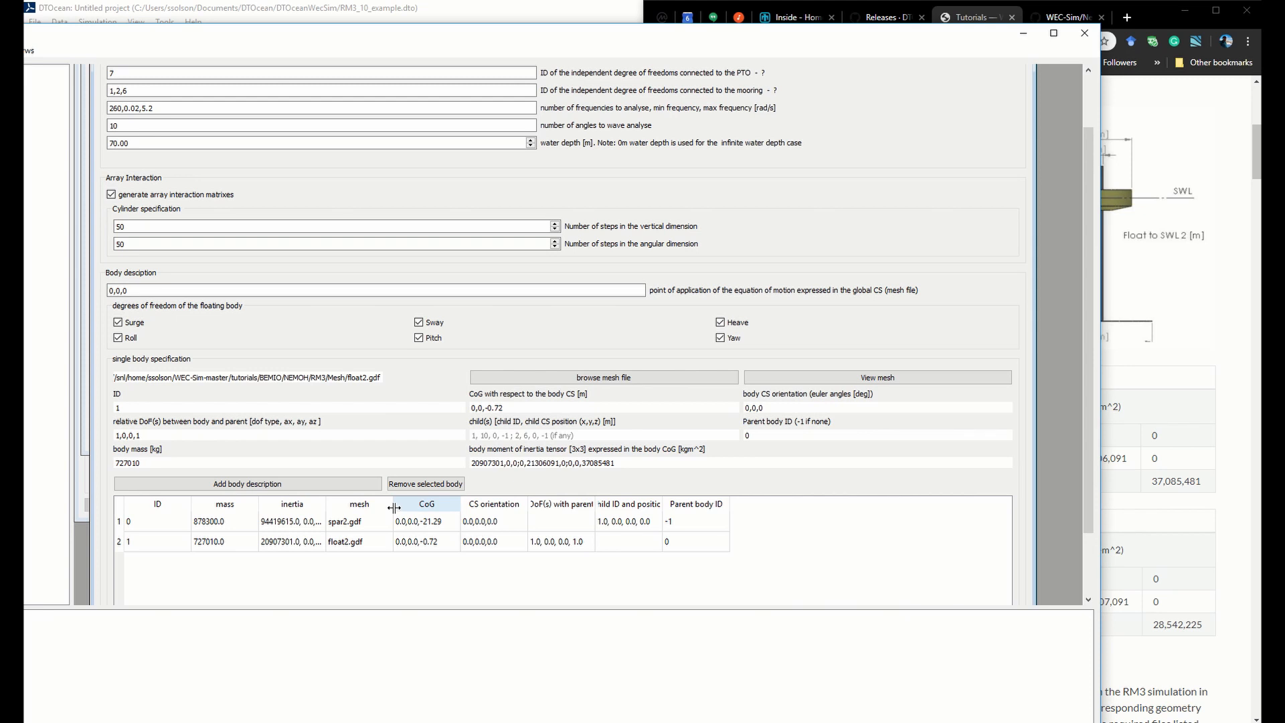
left_click_drag(135, 34, 213, 39)
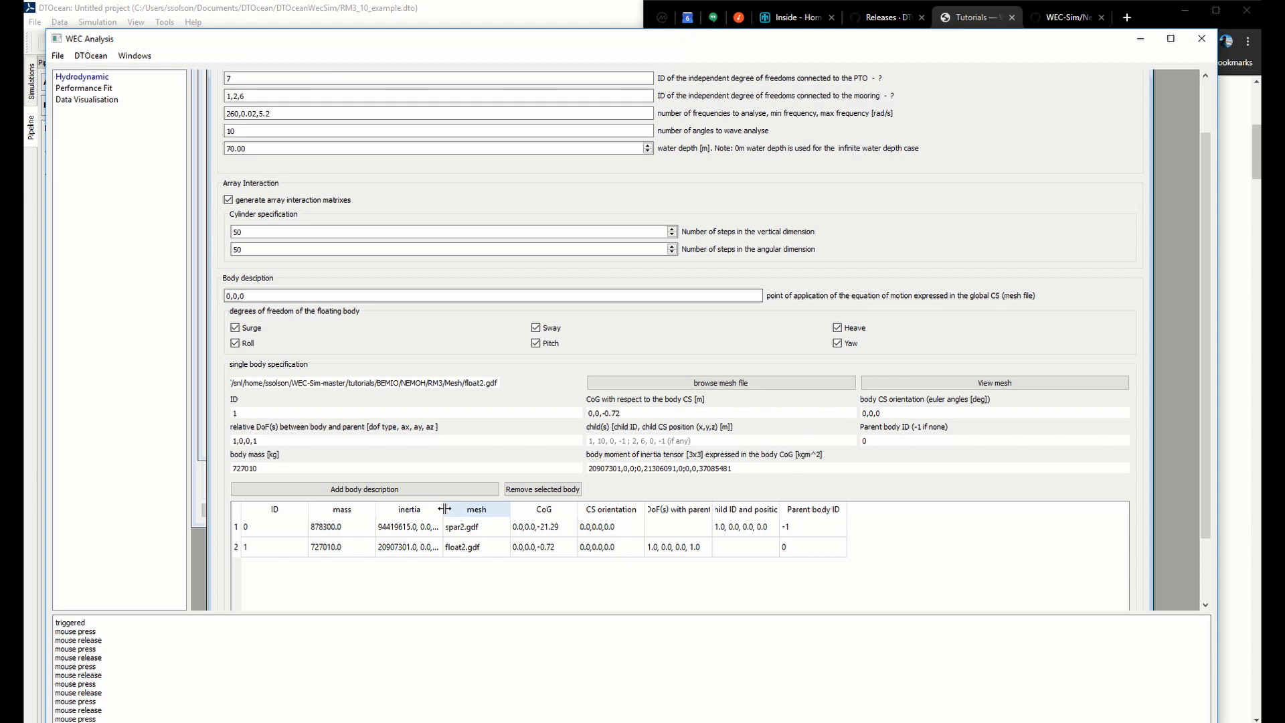
double_click(443, 508)
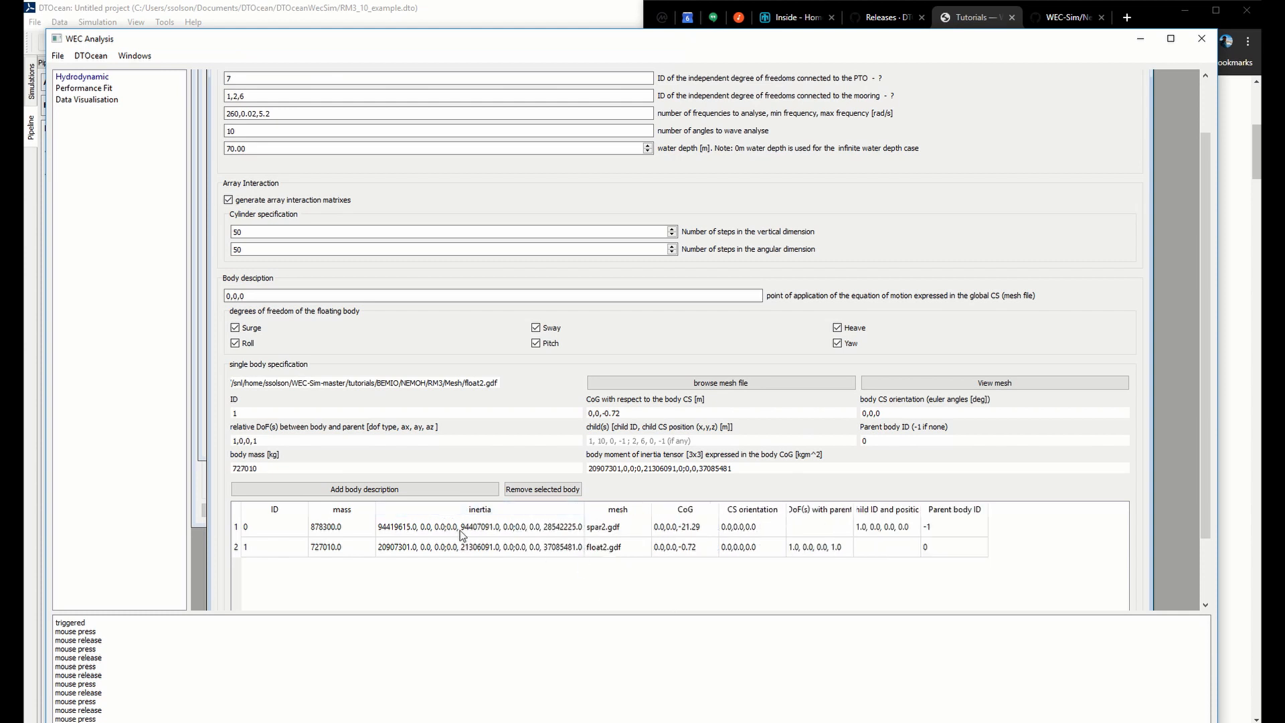
left_click(250, 527)
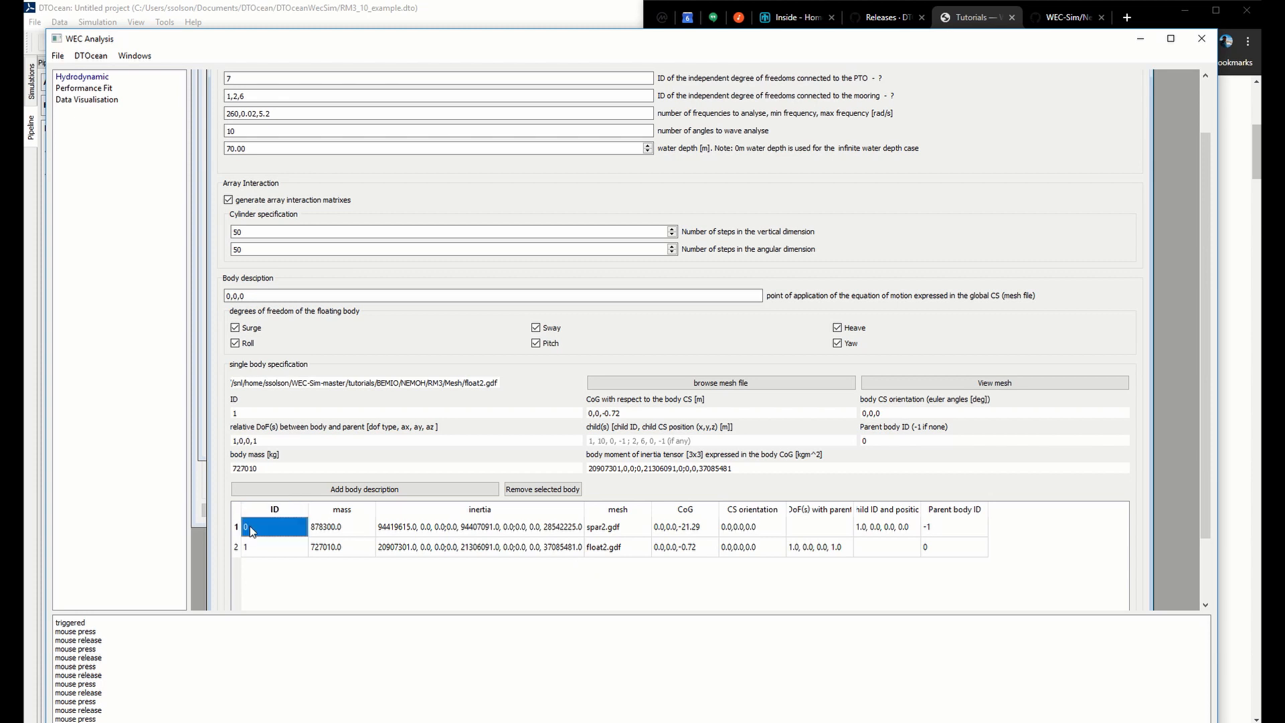
left_click(622, 534)
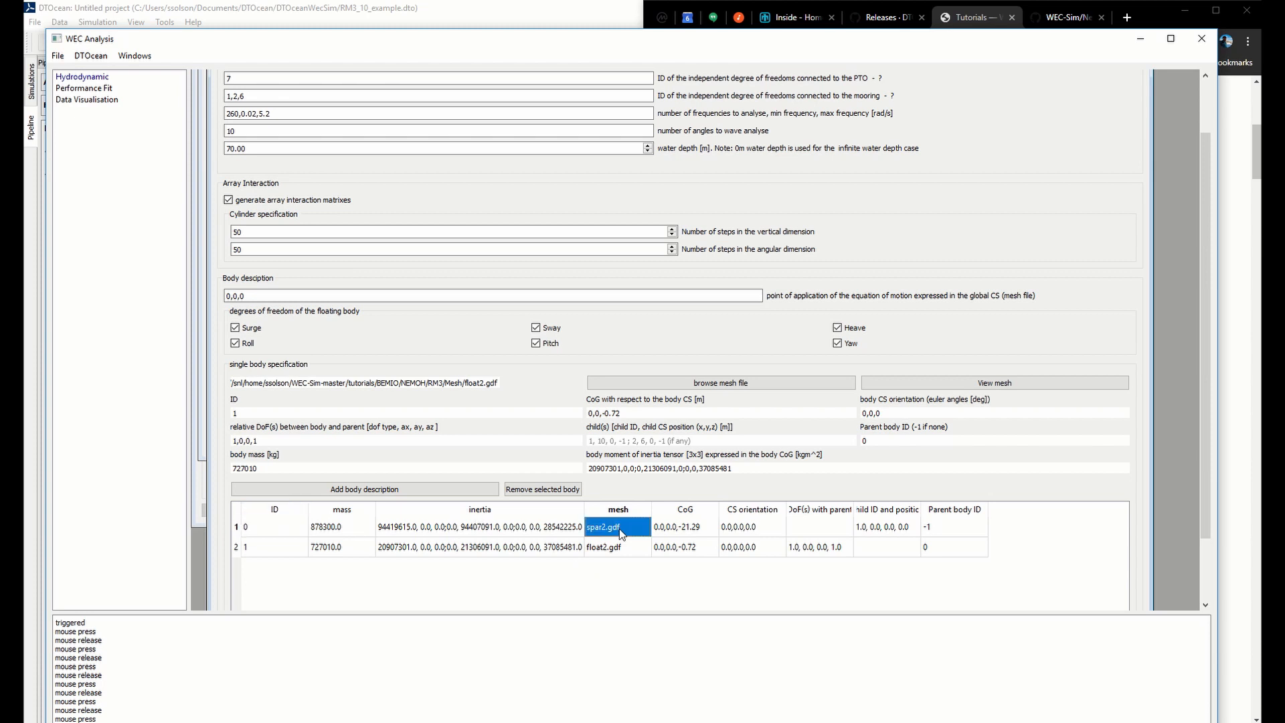
Review the spar's row in the body table, checking its mass, inertia, CoG, orientation, DoFs with parent and child entry
left_click(268, 527)
left_click(340, 528)
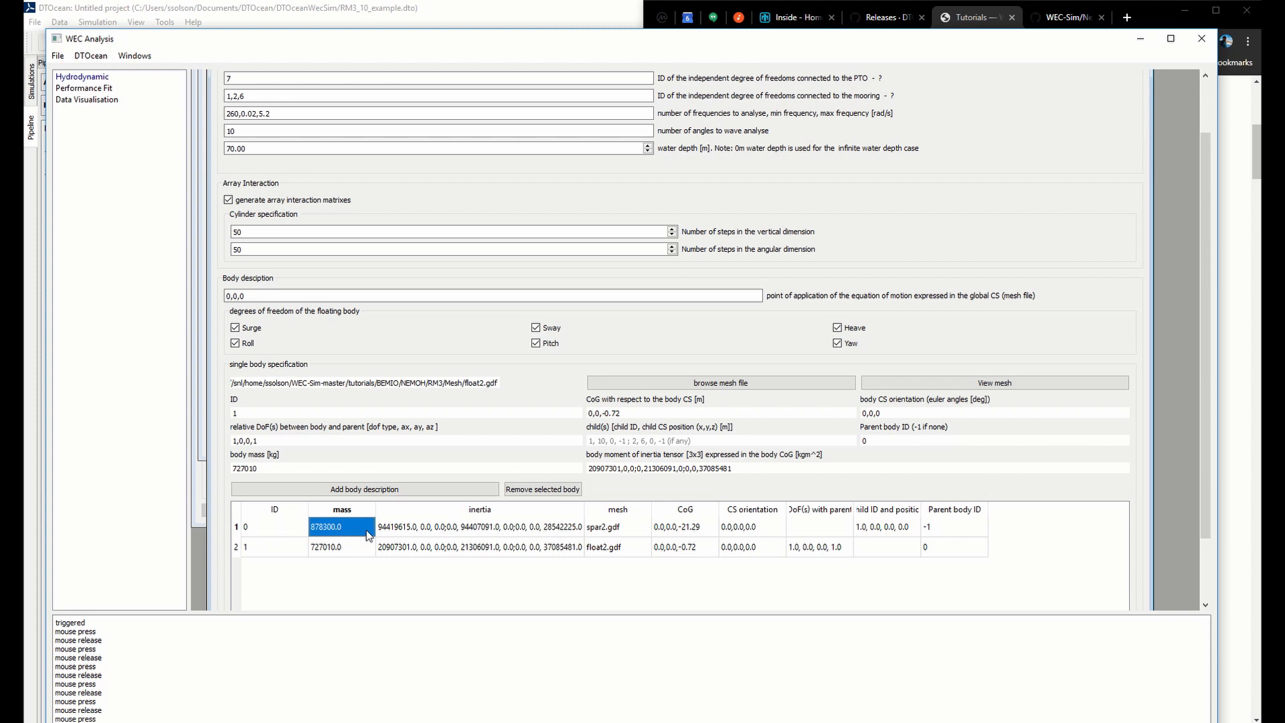
left_click(396, 535)
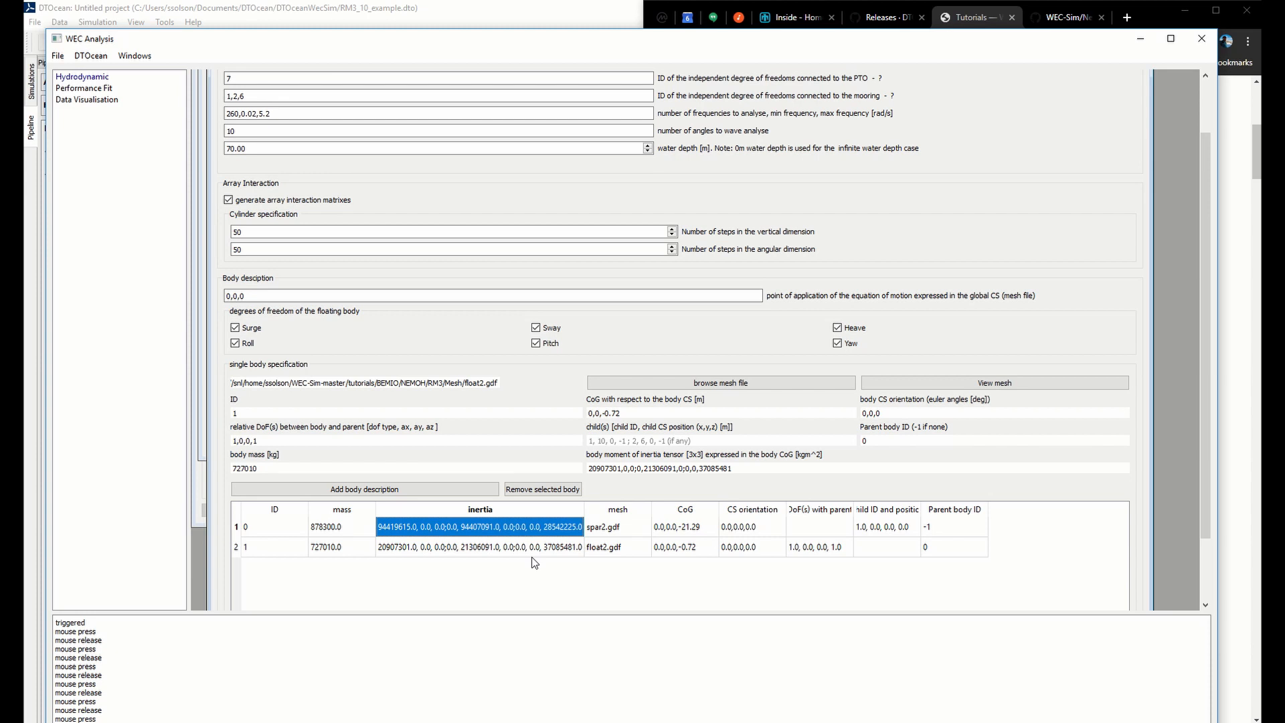
left_click(700, 529)
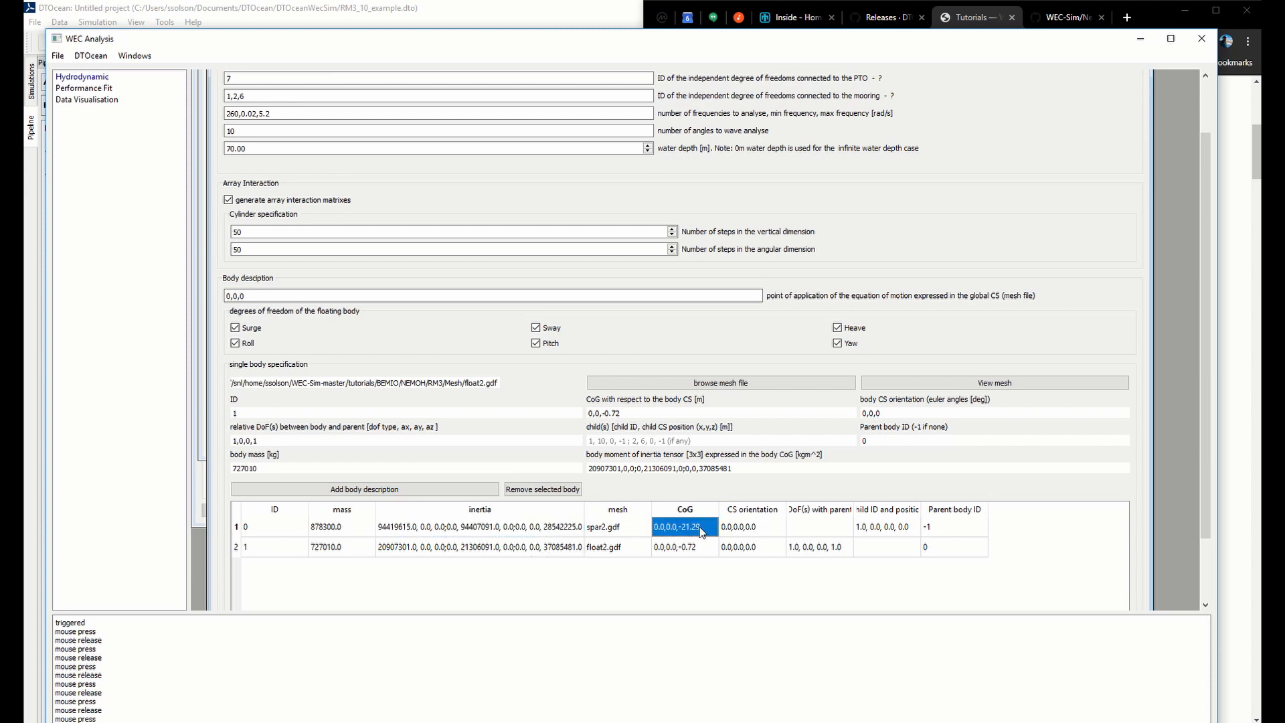
left_click(737, 528)
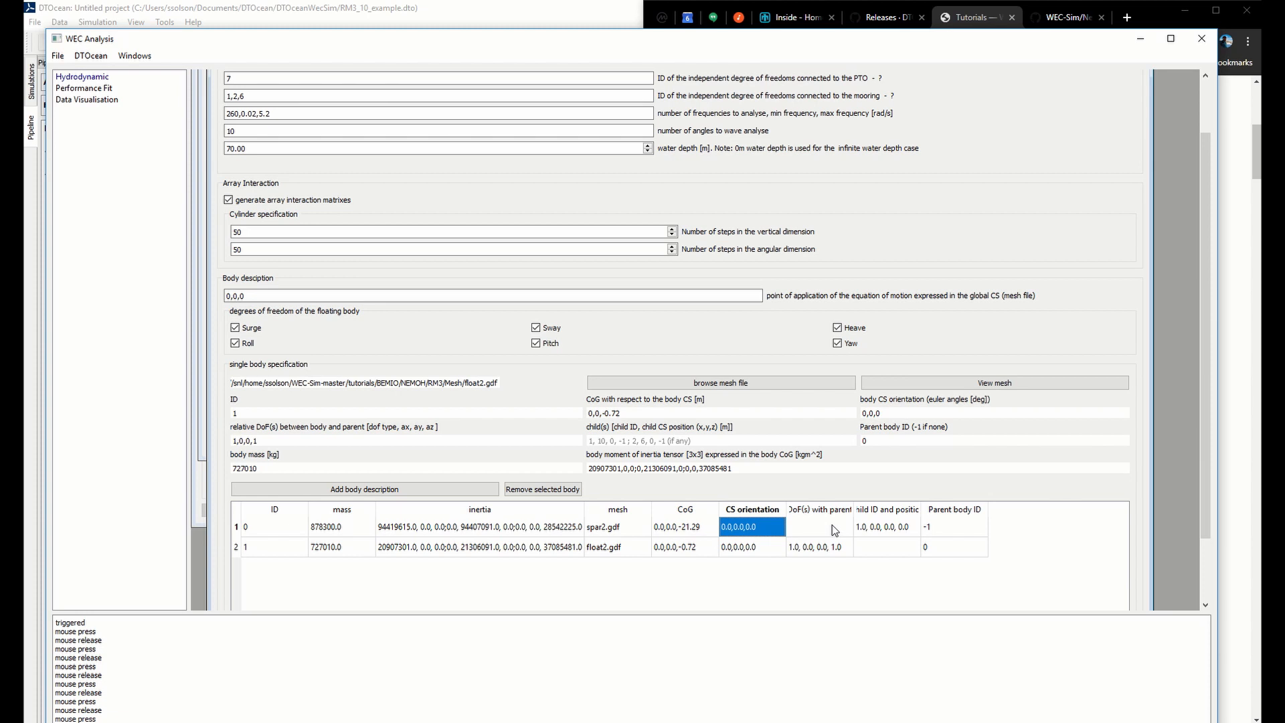
left_click(846, 507)
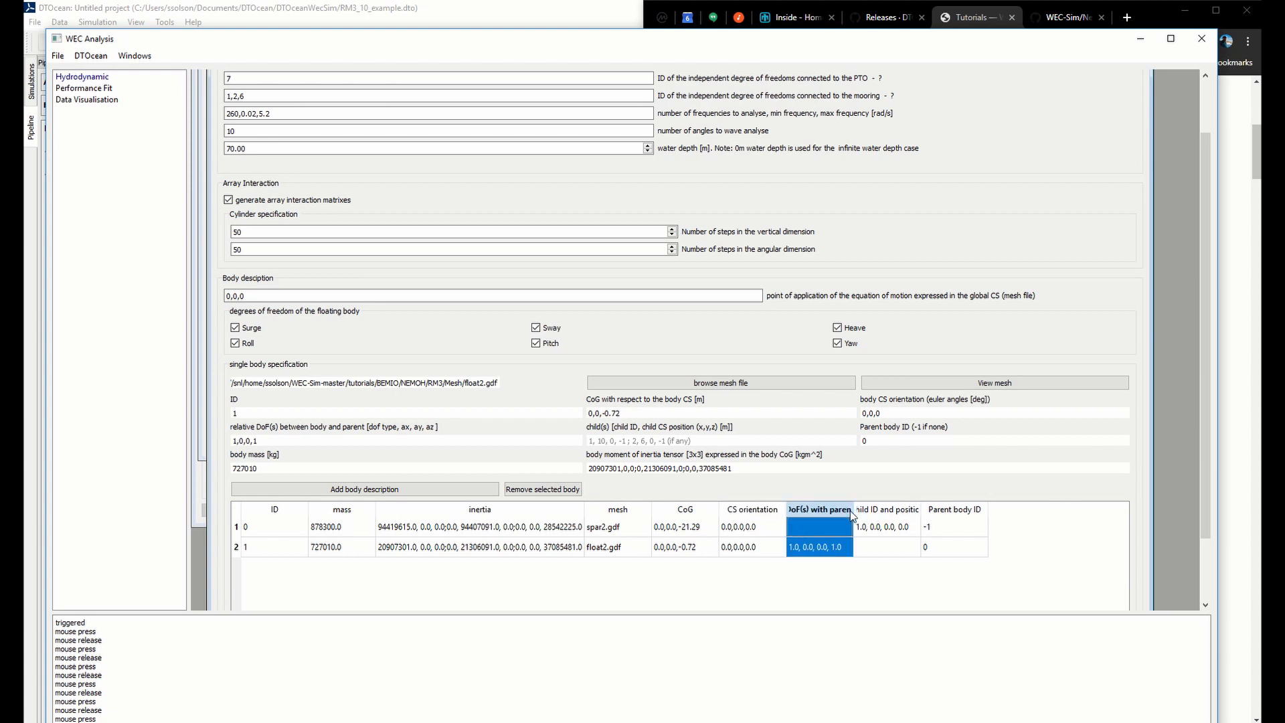
left_click(878, 529)
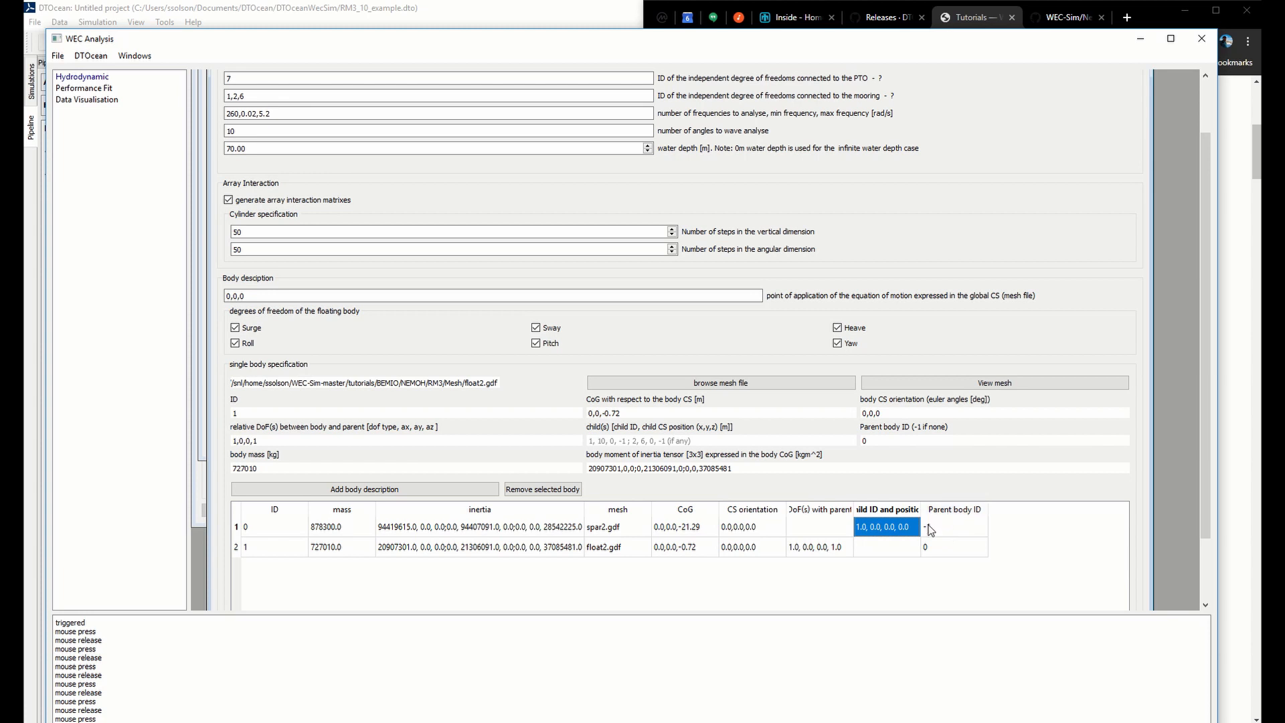
Review the float's row in the body table, checking its mass, inertia, mesh, CoG and parent body ID
left_click(328, 546)
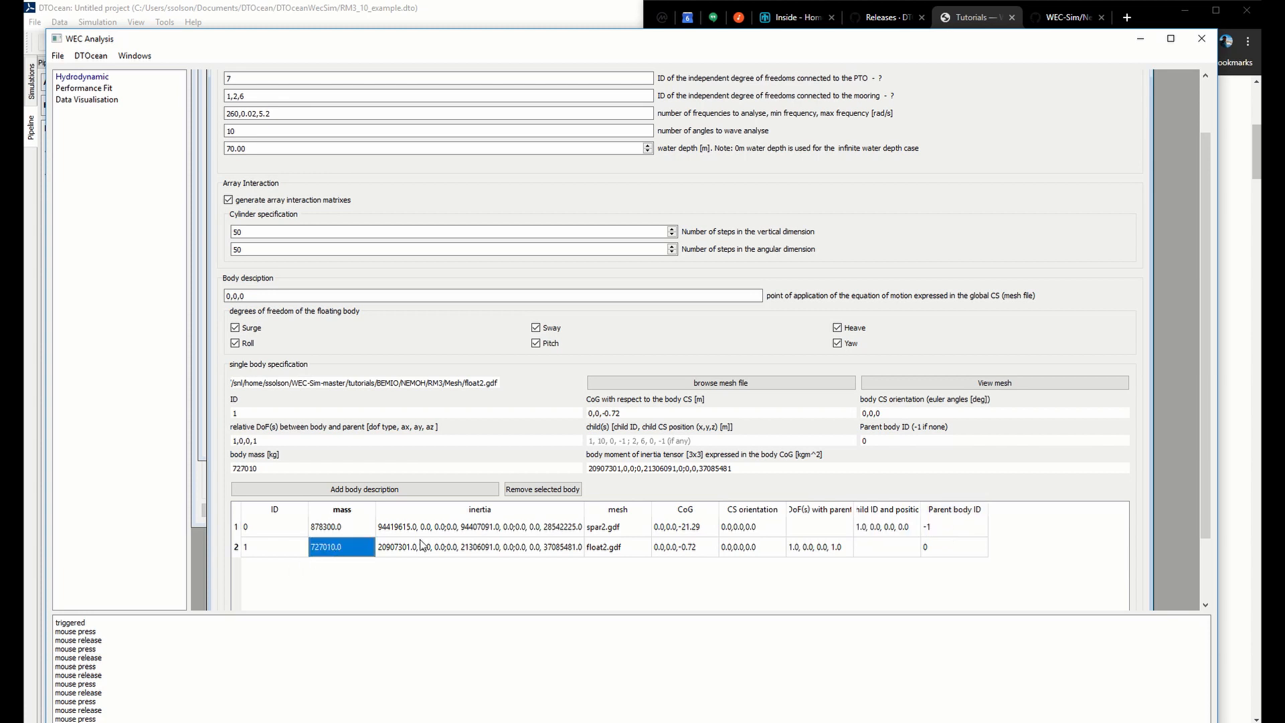
left_click(602, 548)
left_click(335, 552)
left_click(393, 550)
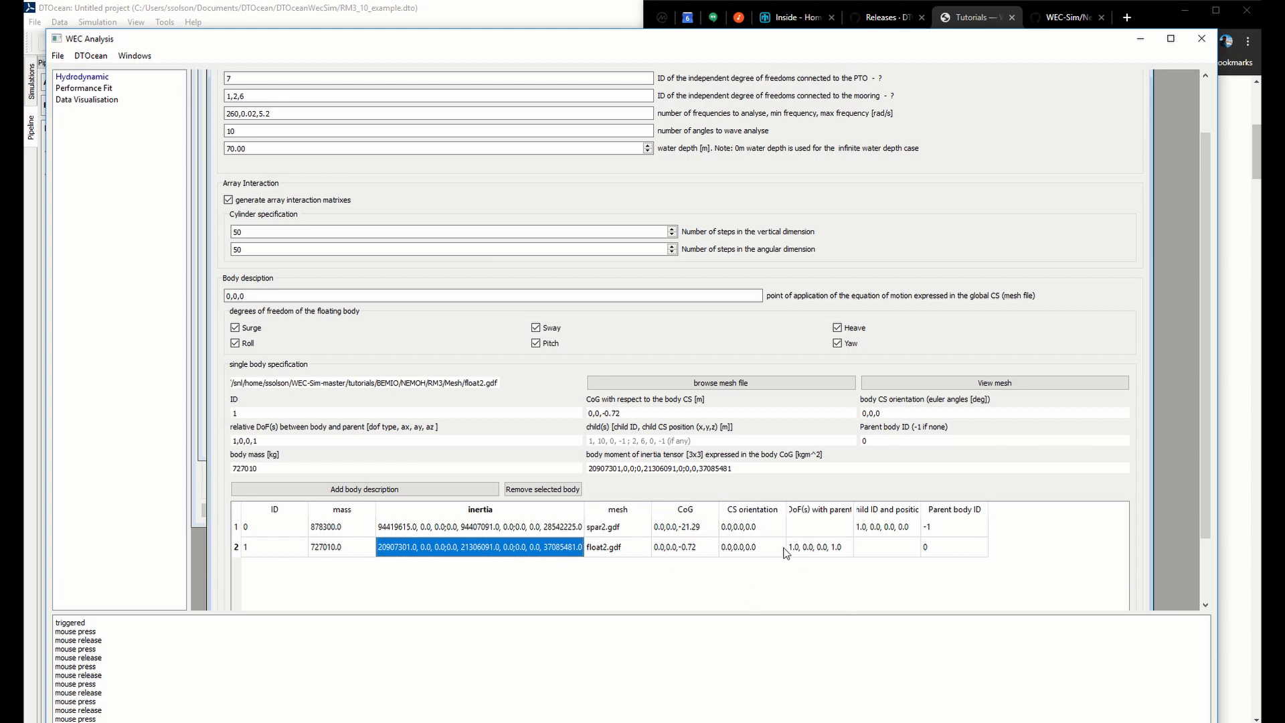
left_click(706, 545)
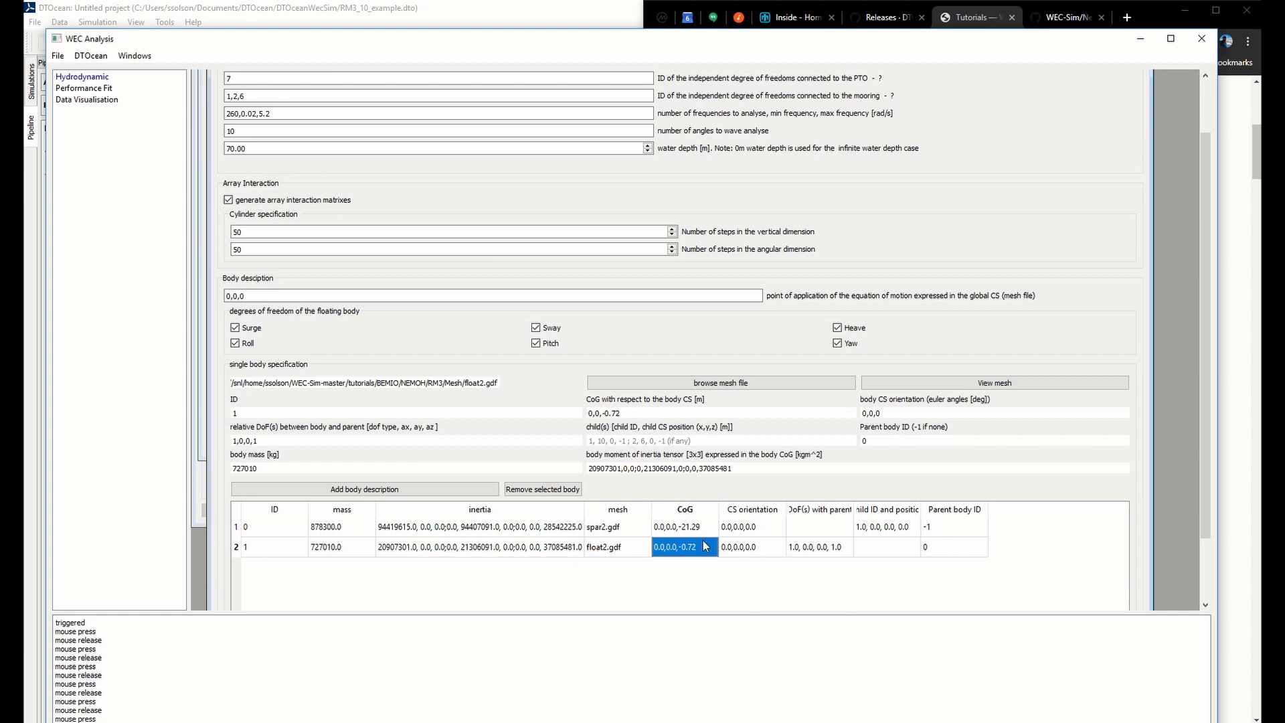
left_click(948, 549)
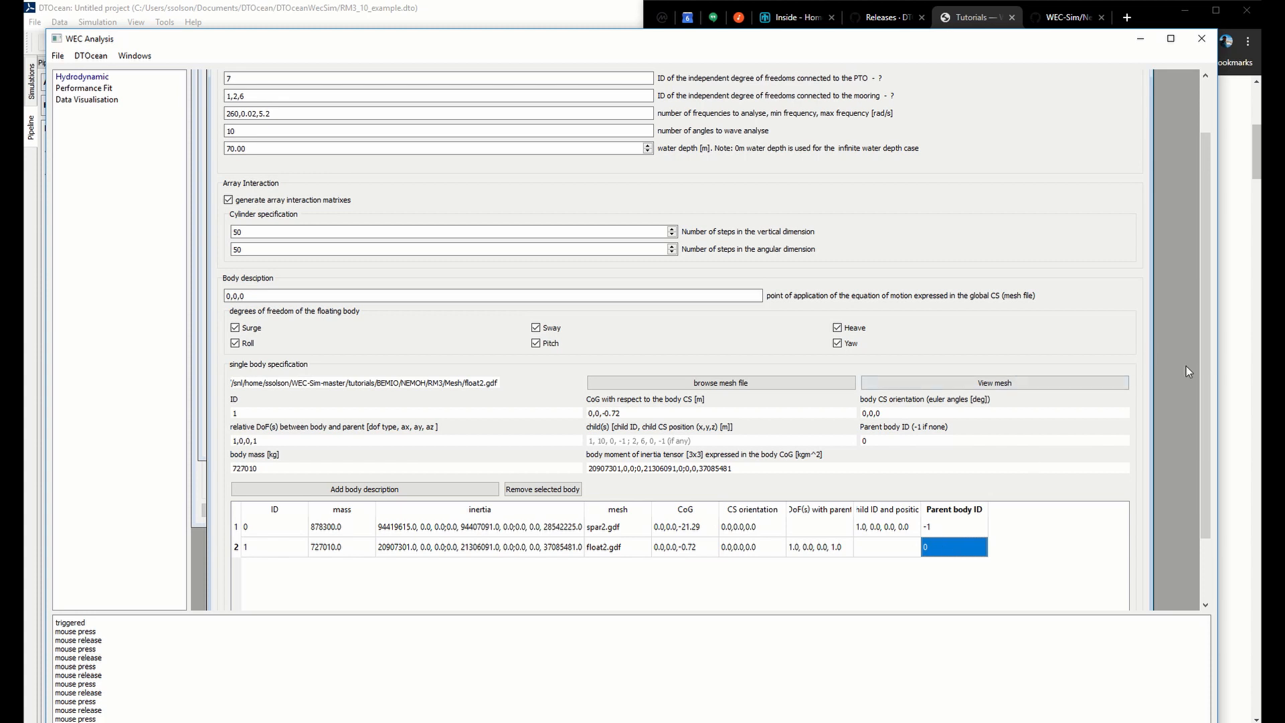
Submit the completed hydrodynamic inputs and start the calculation
left_click_drag(1201, 370, 1214, 468)
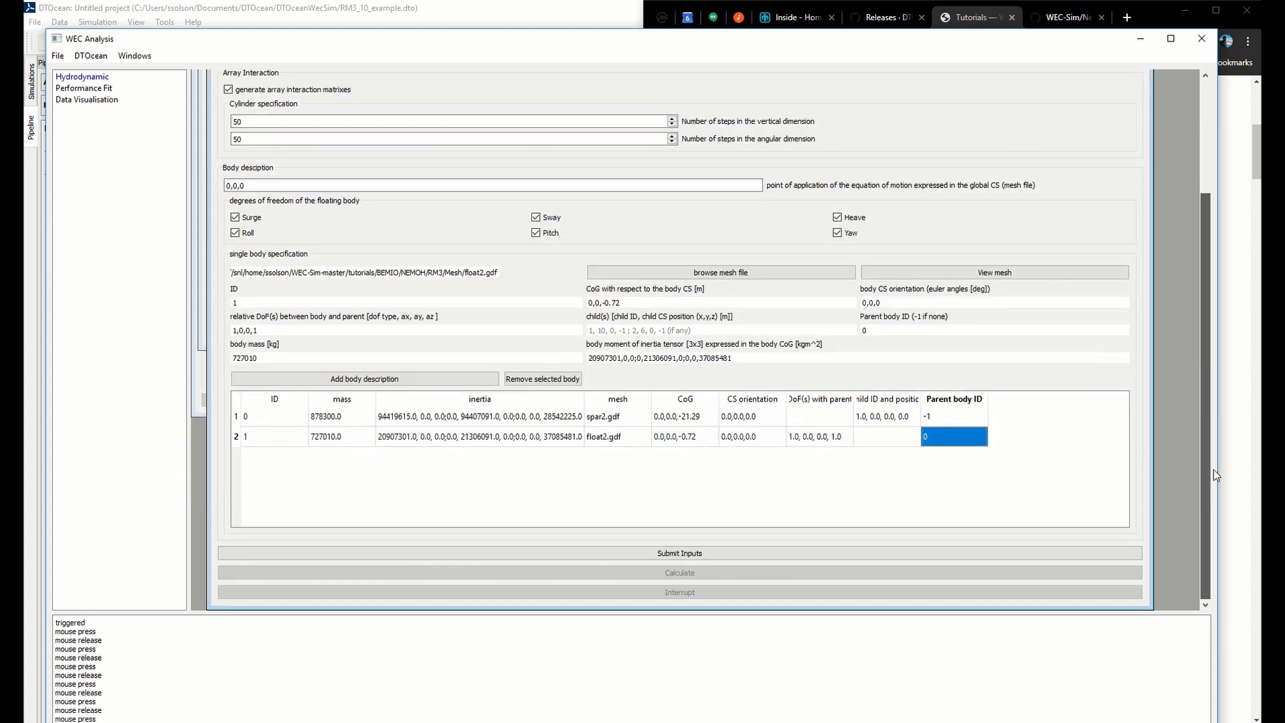
left_click(712, 551)
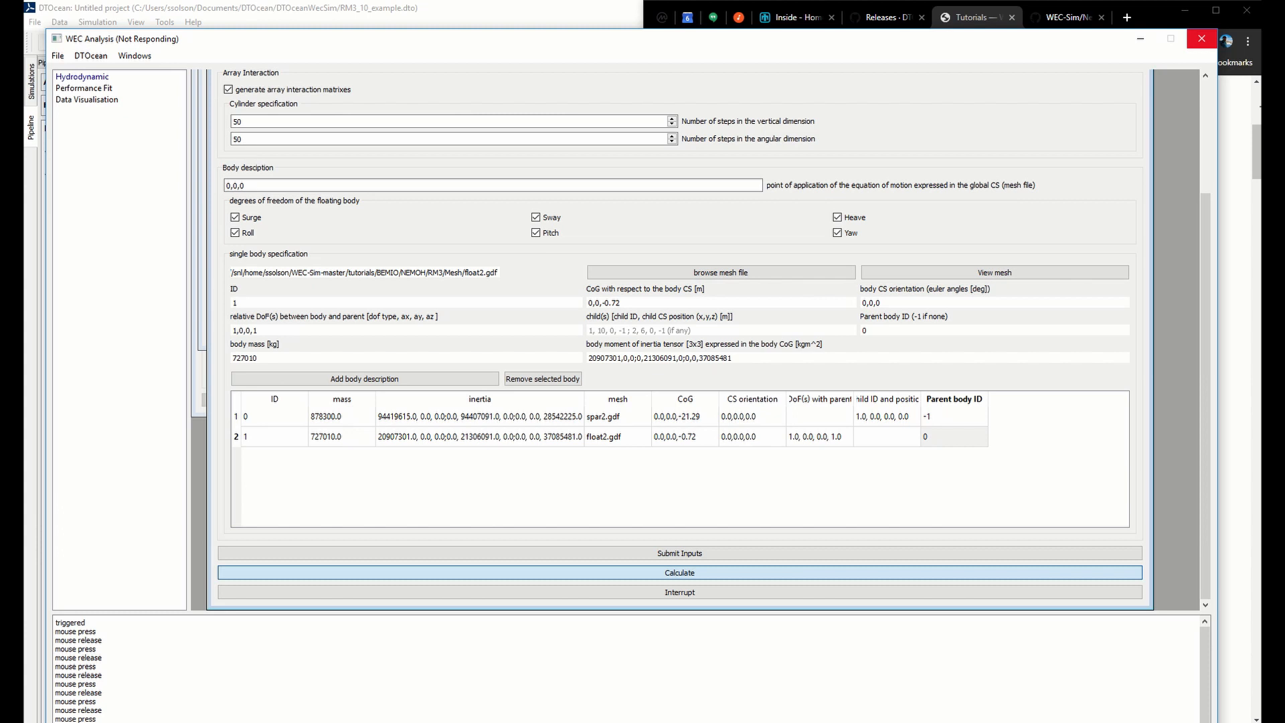
Switch to File Explorer and open nemoh.cal from the DTOceanWecSim project's output\hydrodynamic folder
key("alt+Tab")
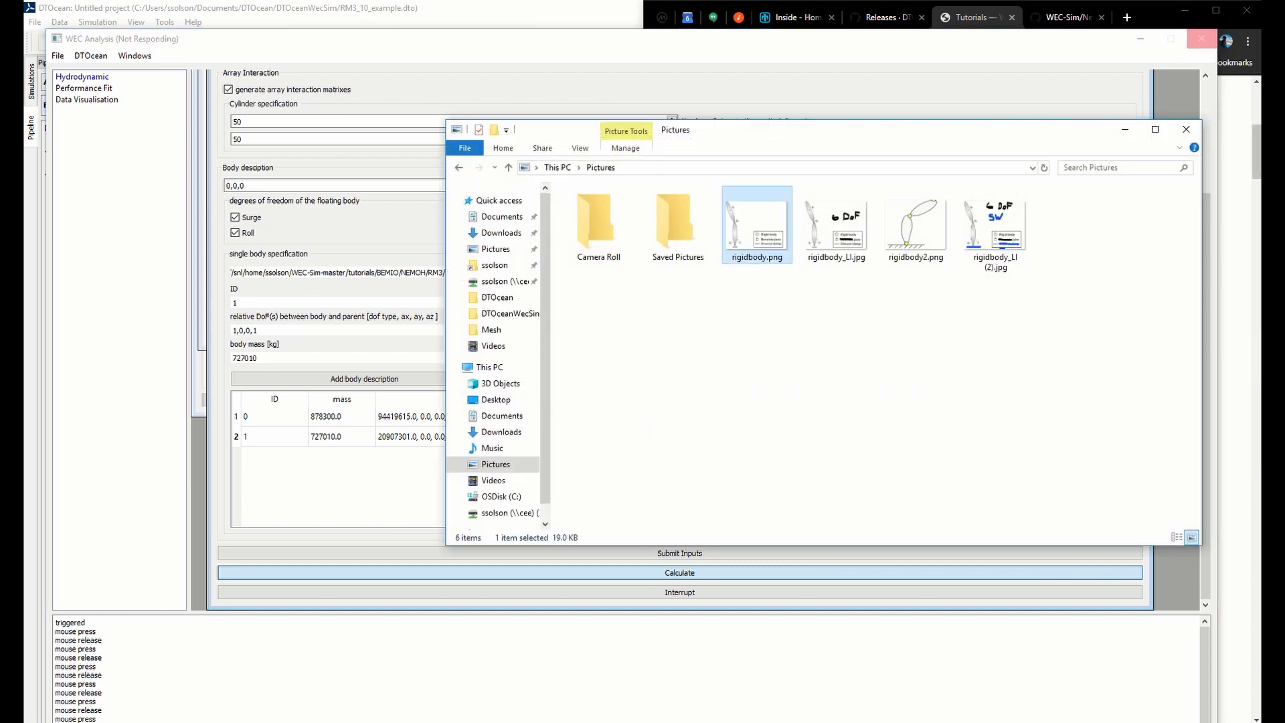
left_click(818, 401)
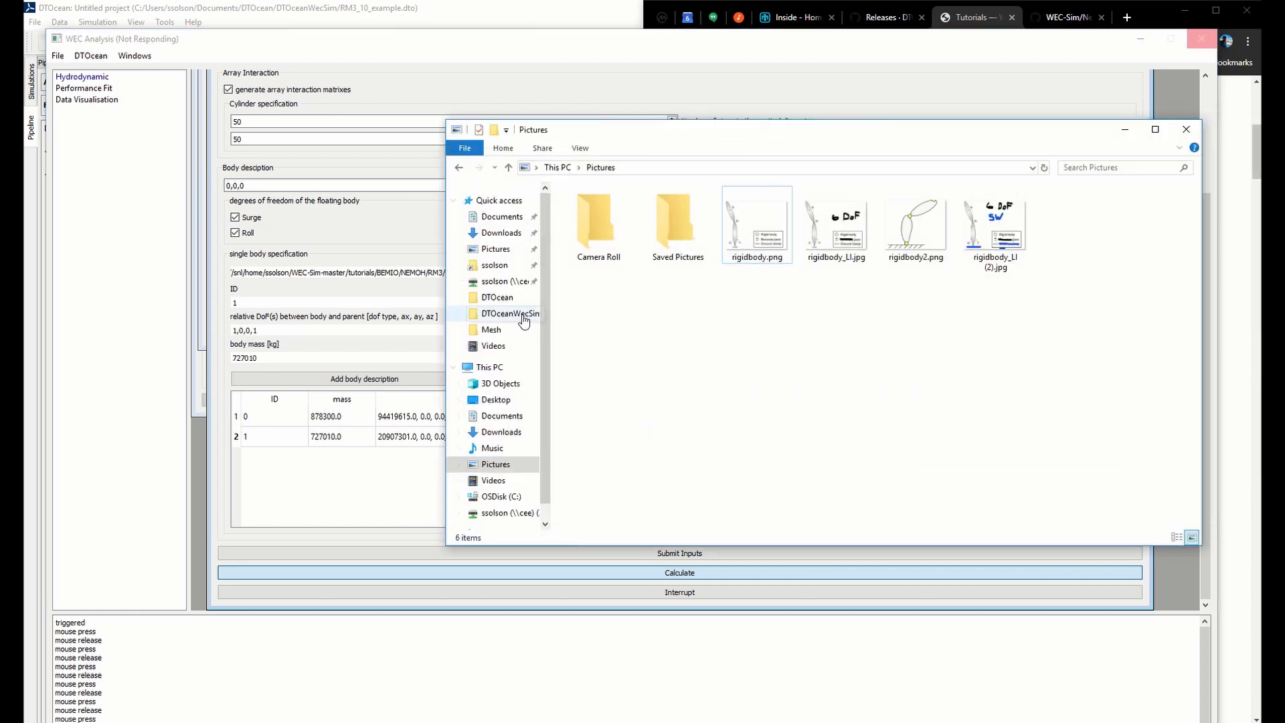
left_click(521, 314)
double_click(633, 212)
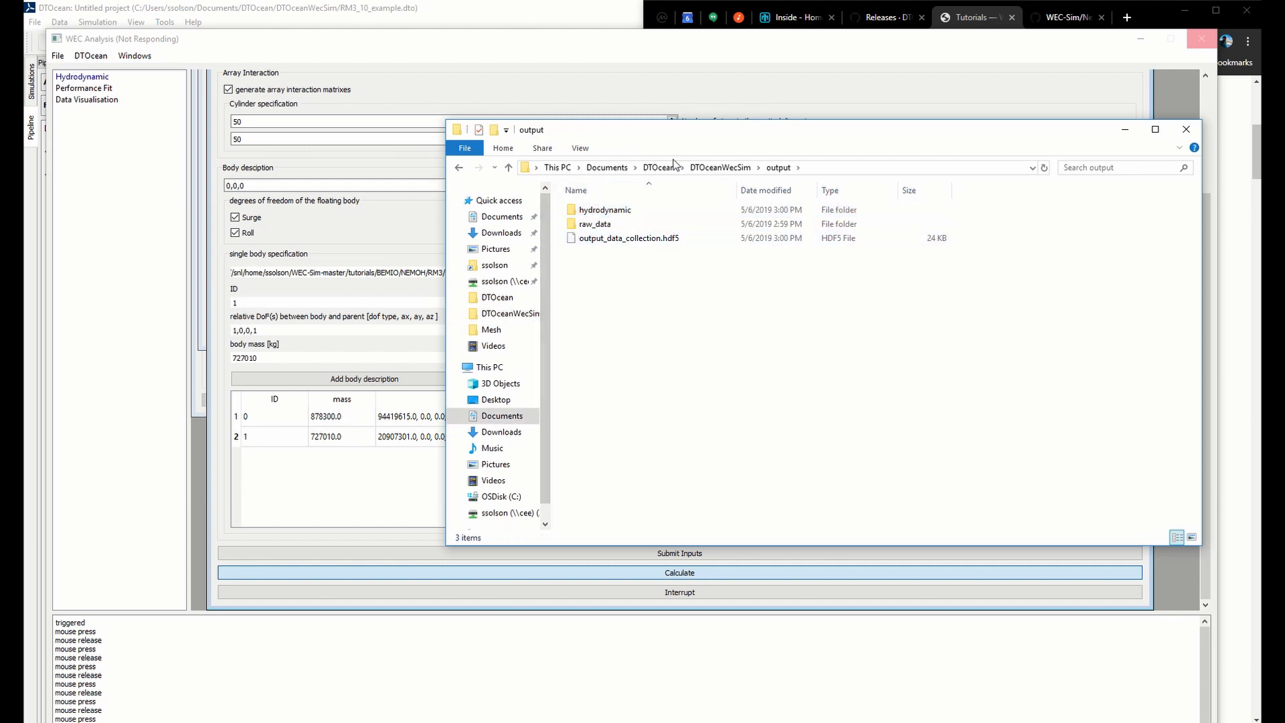
double_click(647, 209)
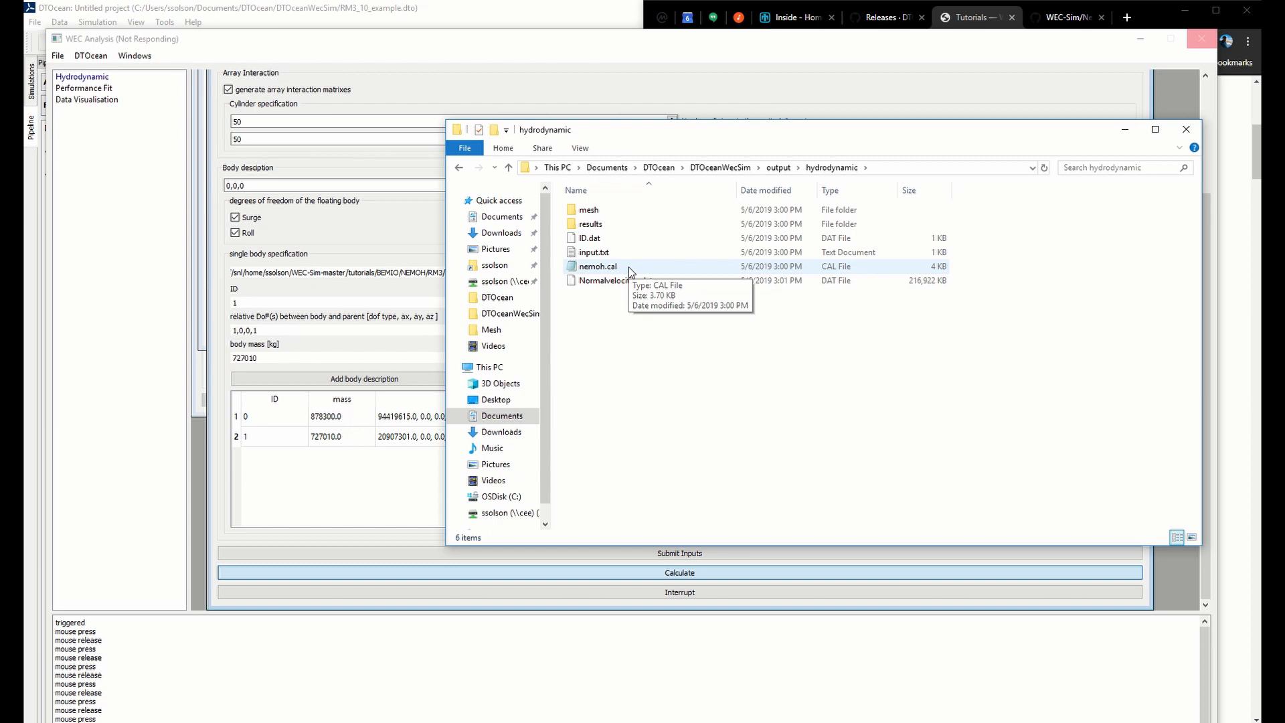
double_click(629, 267)
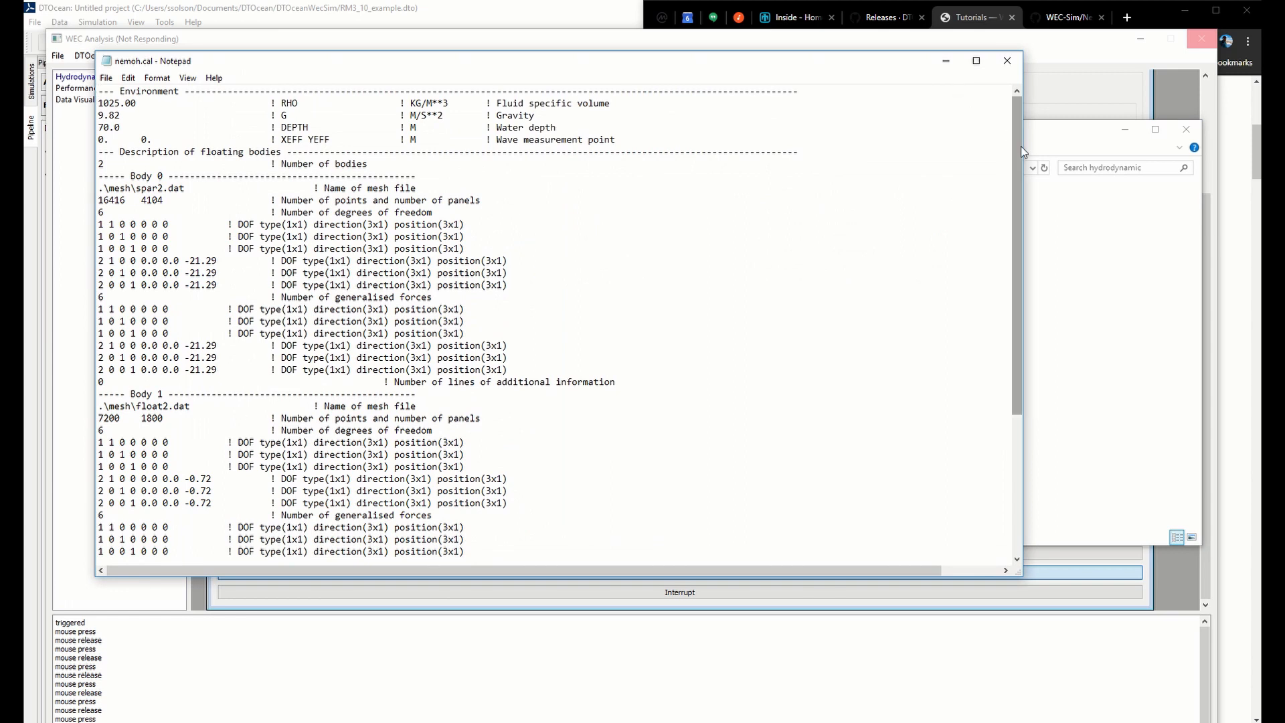
Examine the cylindrical surface line under Post processing in nemoh.cal, checking its radius and its theta and z point counts
left_click_drag(1021, 147, 1010, 282)
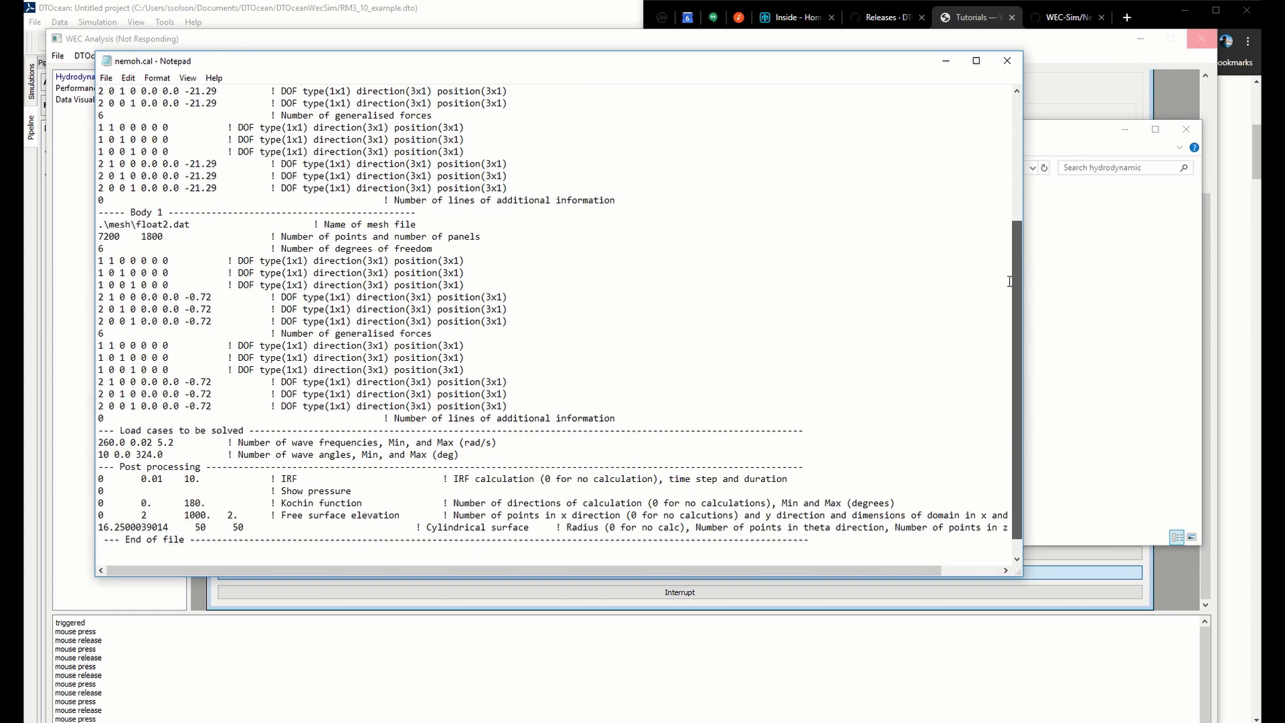
left_click_drag(255, 527, 94, 530)
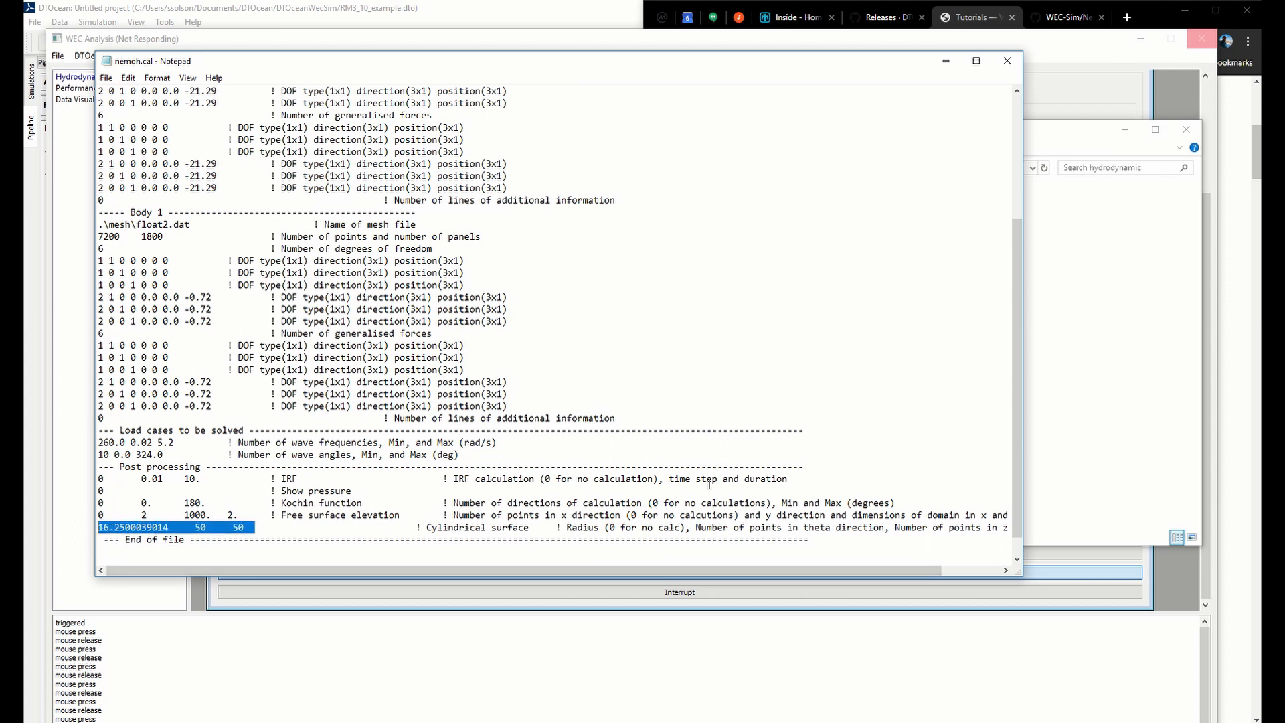
left_click_drag(179, 528, 58, 533)
left_click(201, 528)
left_click_drag(165, 527, 105, 525)
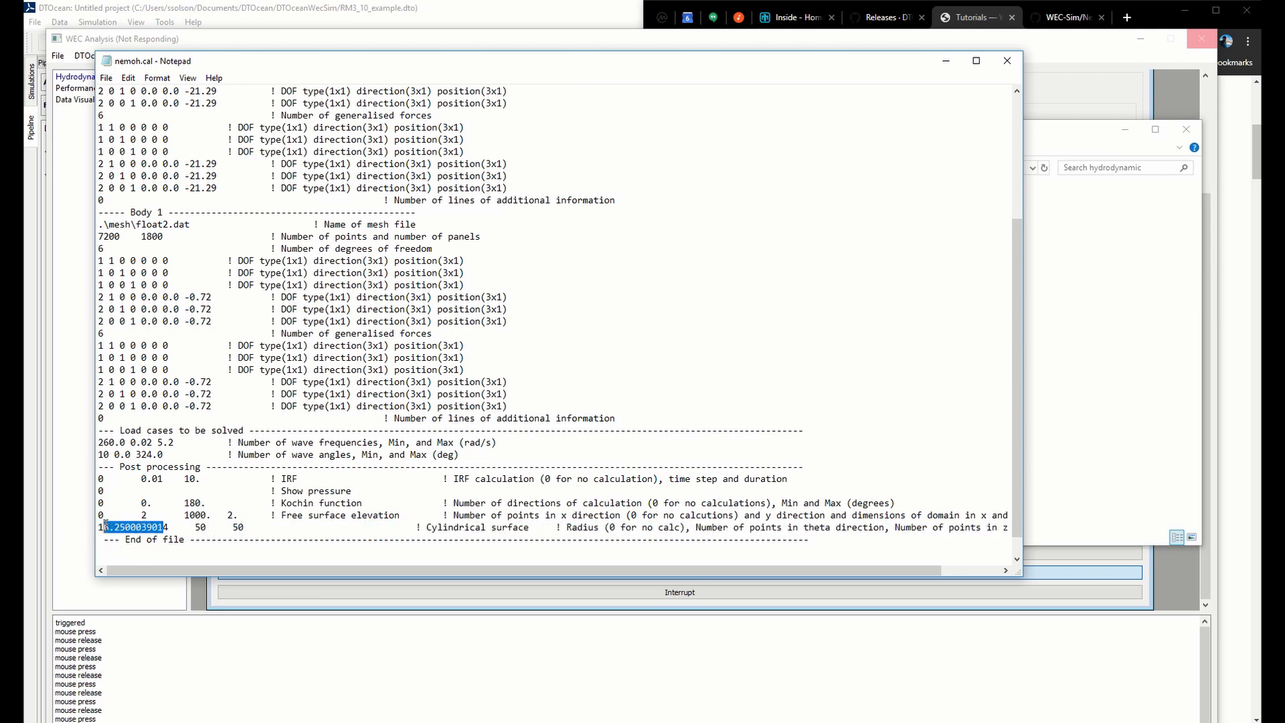
left_click_drag(189, 528, 249, 531)
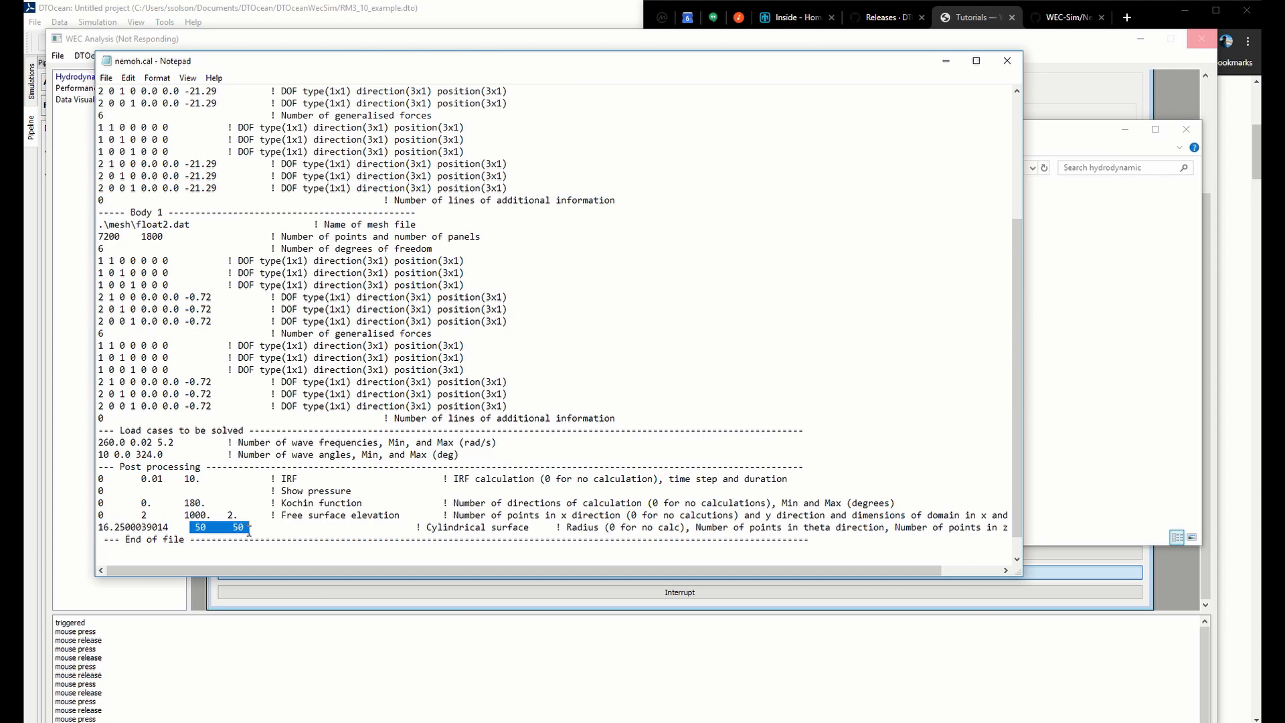